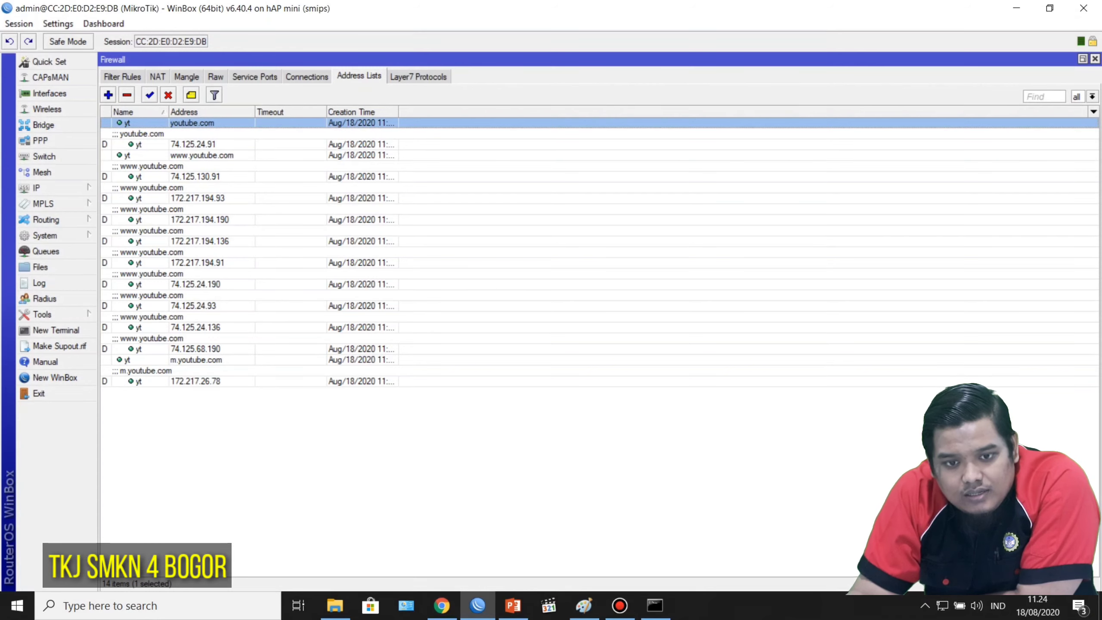
Step: Delete all existing entries from the firewall address lists
key("ctrl+a")
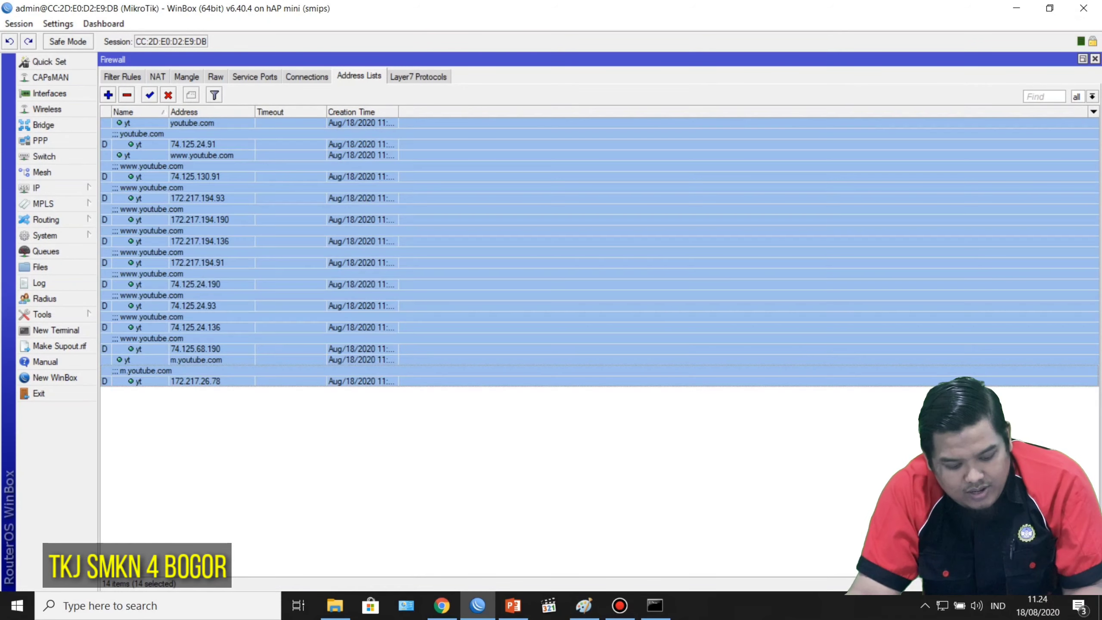
left_click(126, 95)
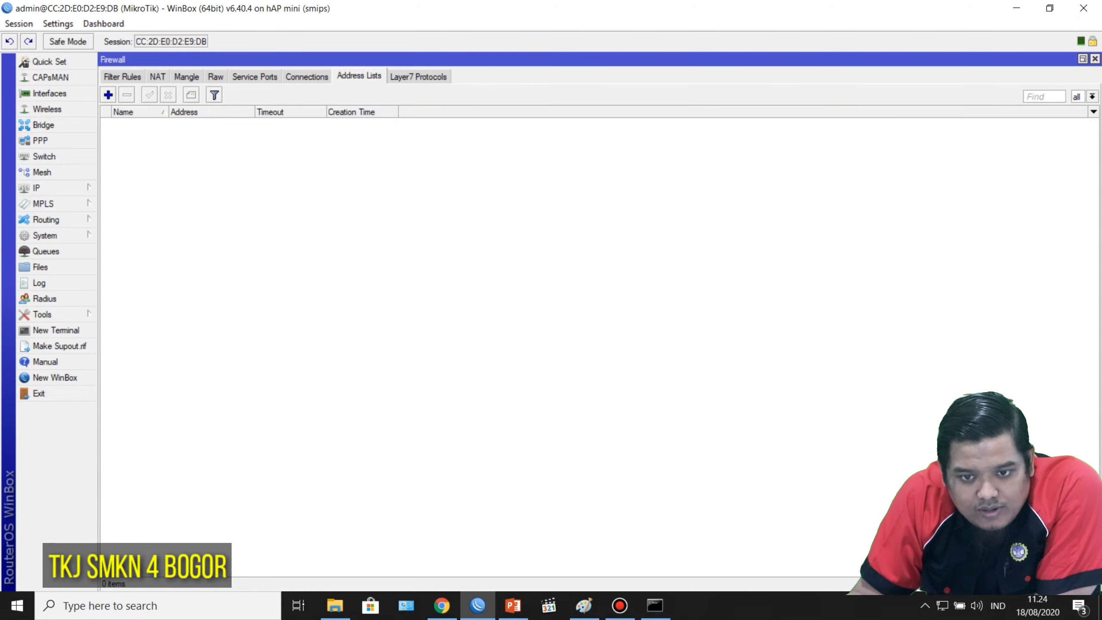
Step: Add a firewall address list entry named yt with the address youtube.com
left_click(108, 94)
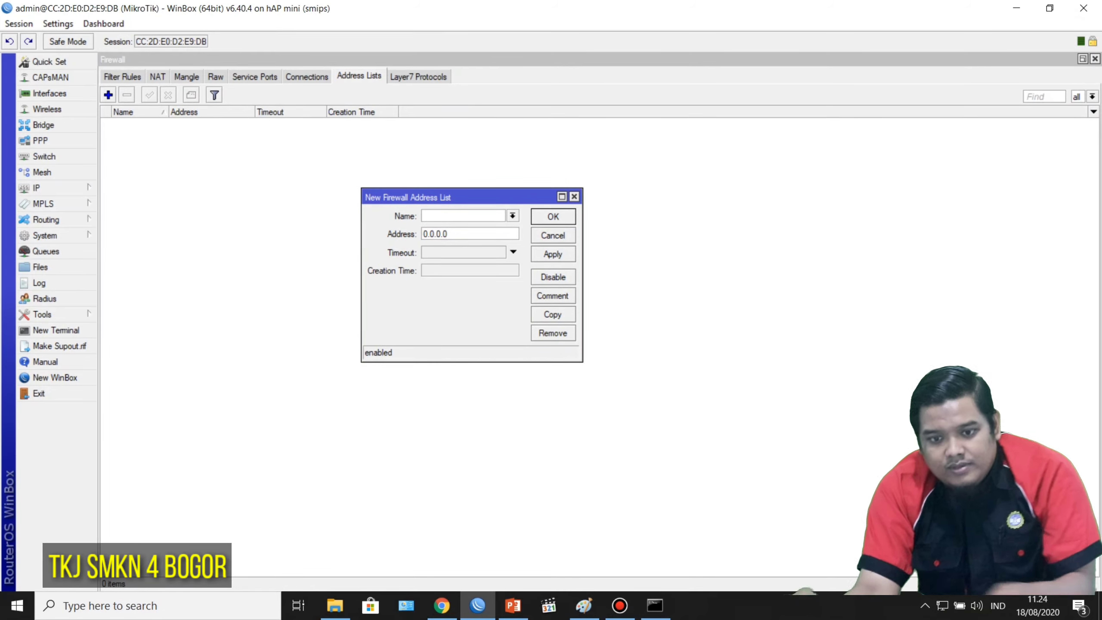
type("yt")
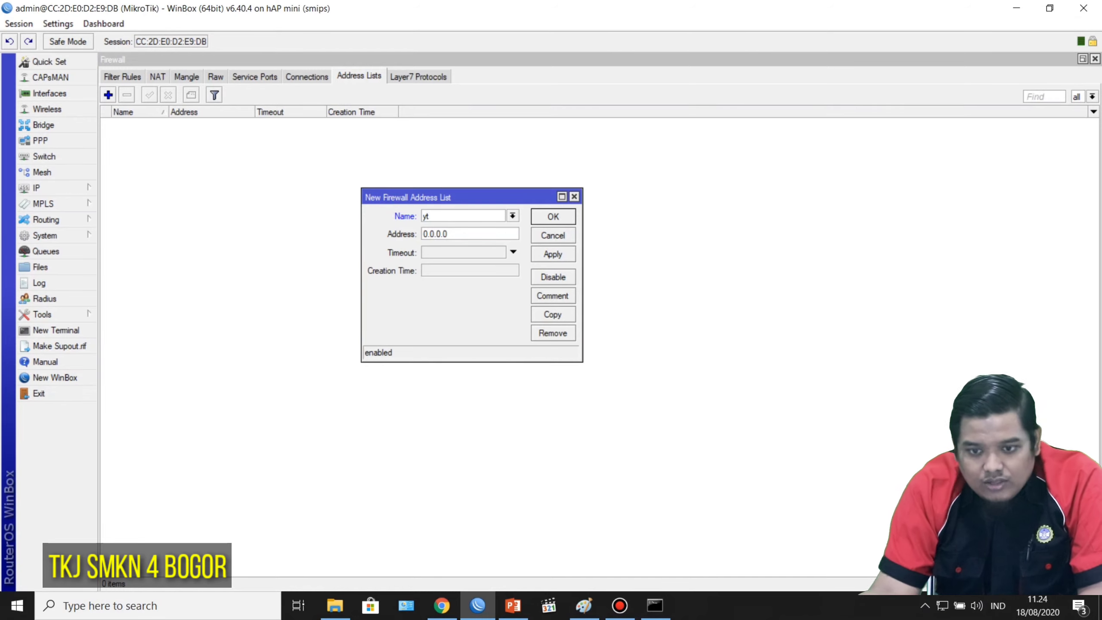
key("Tab")
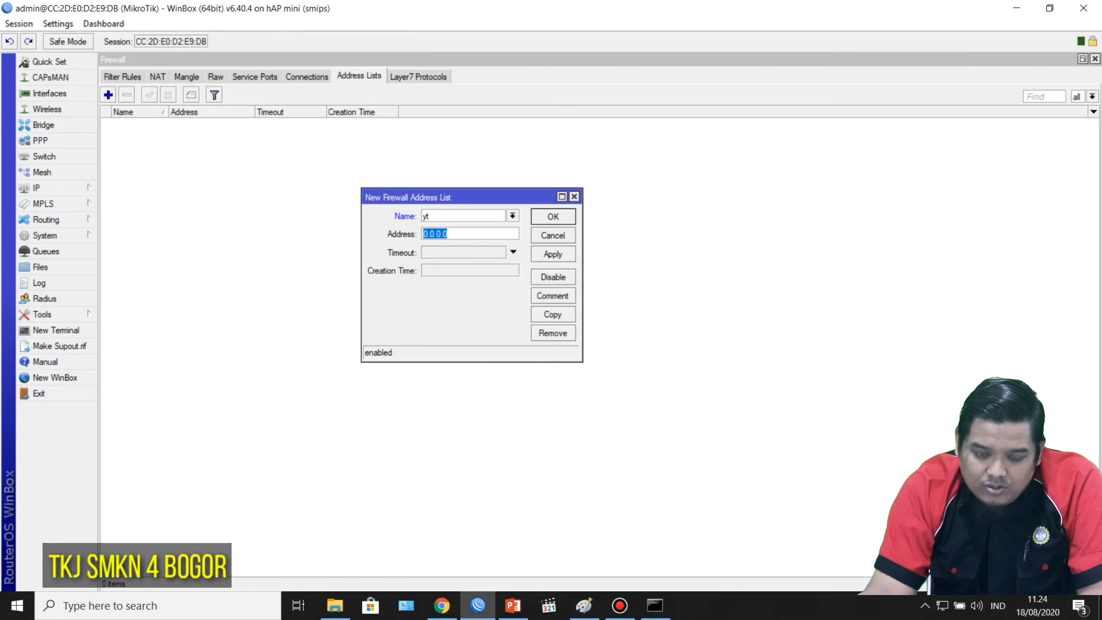
type("youtube")
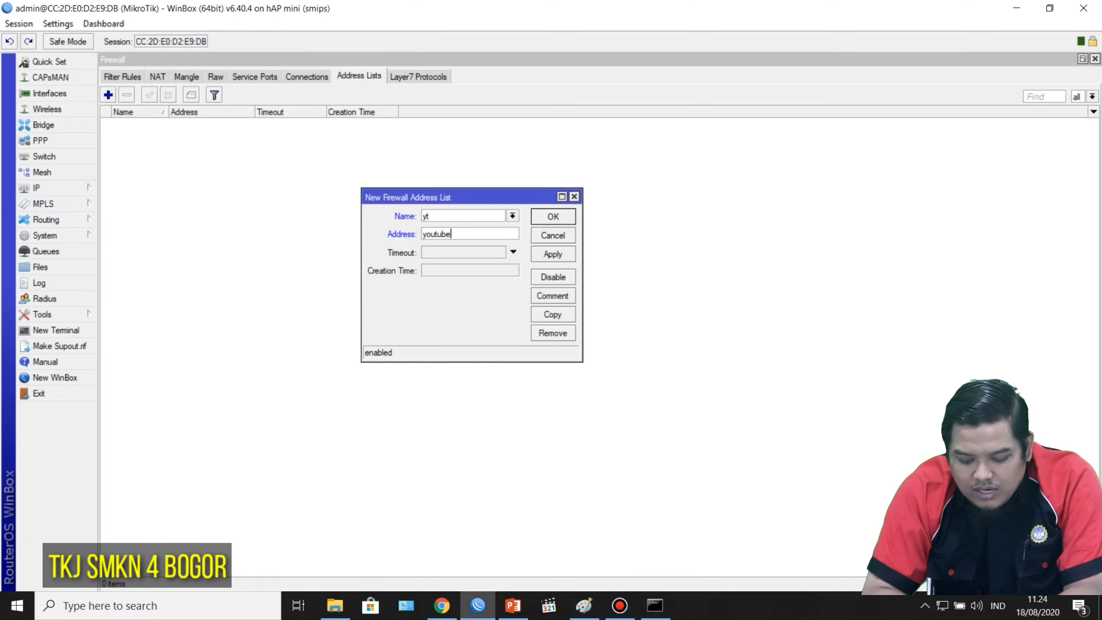
type(".com")
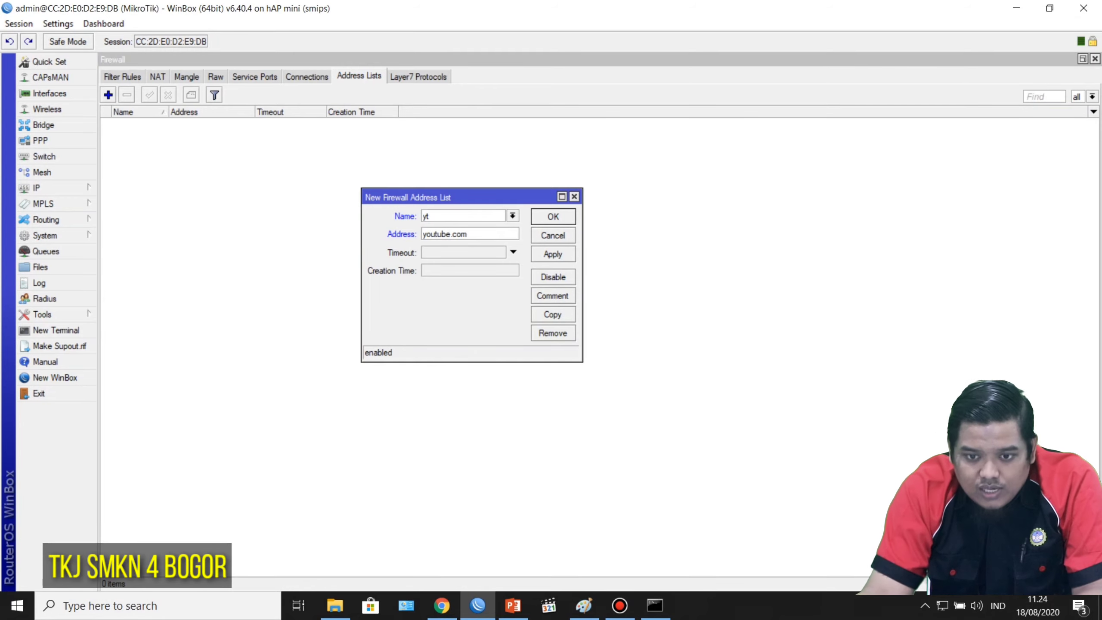
key("shift+Home")
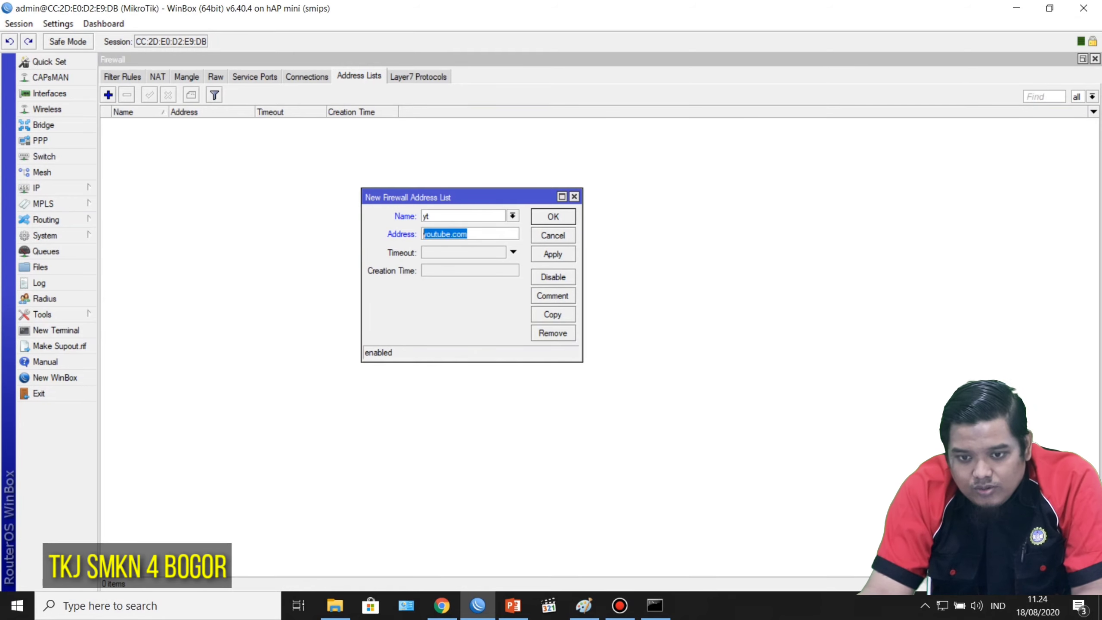
key("End")
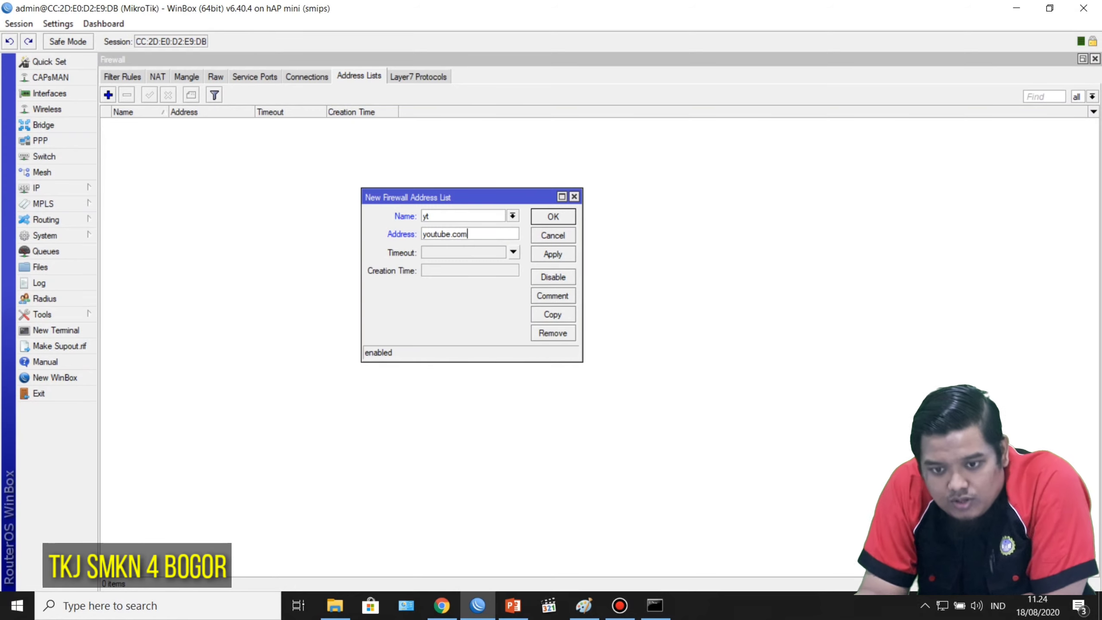
key("Tab")
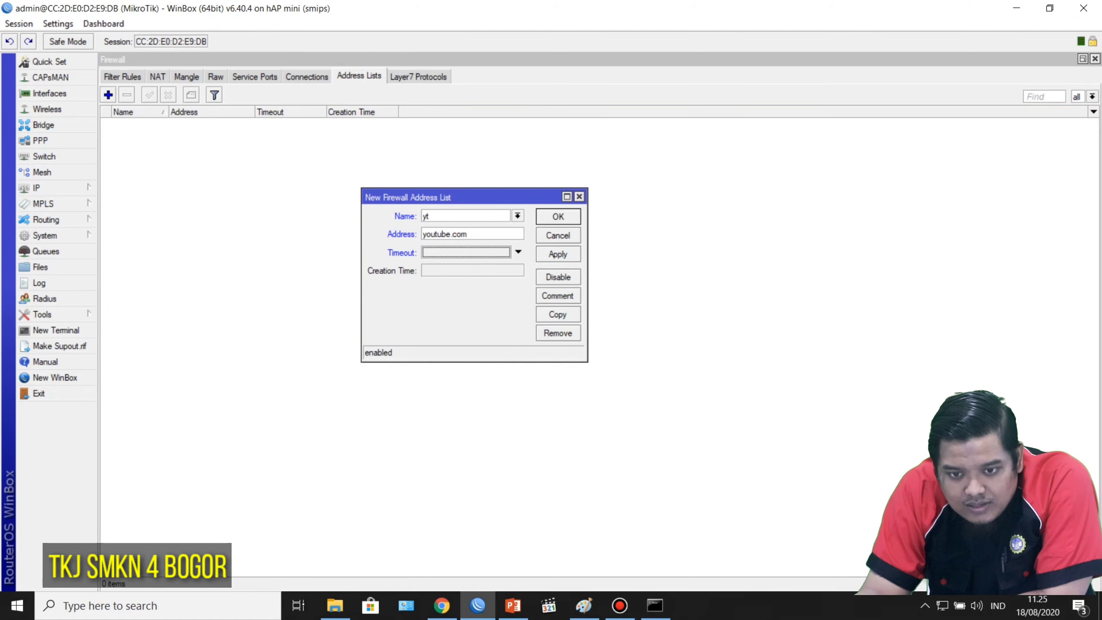
left_click(558, 254)
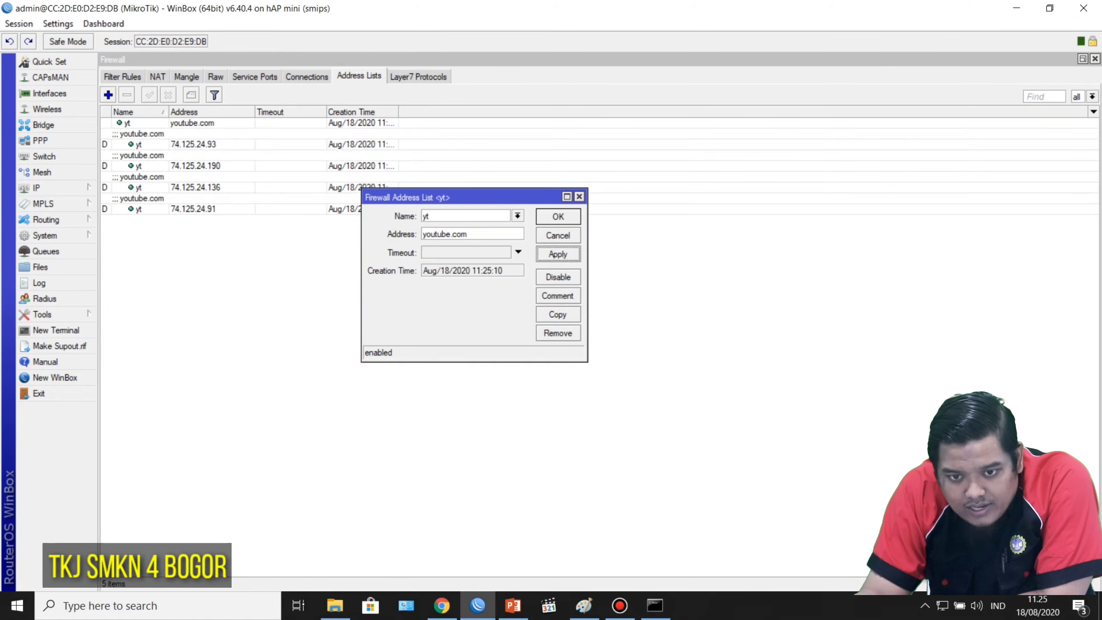
left_click(558, 216)
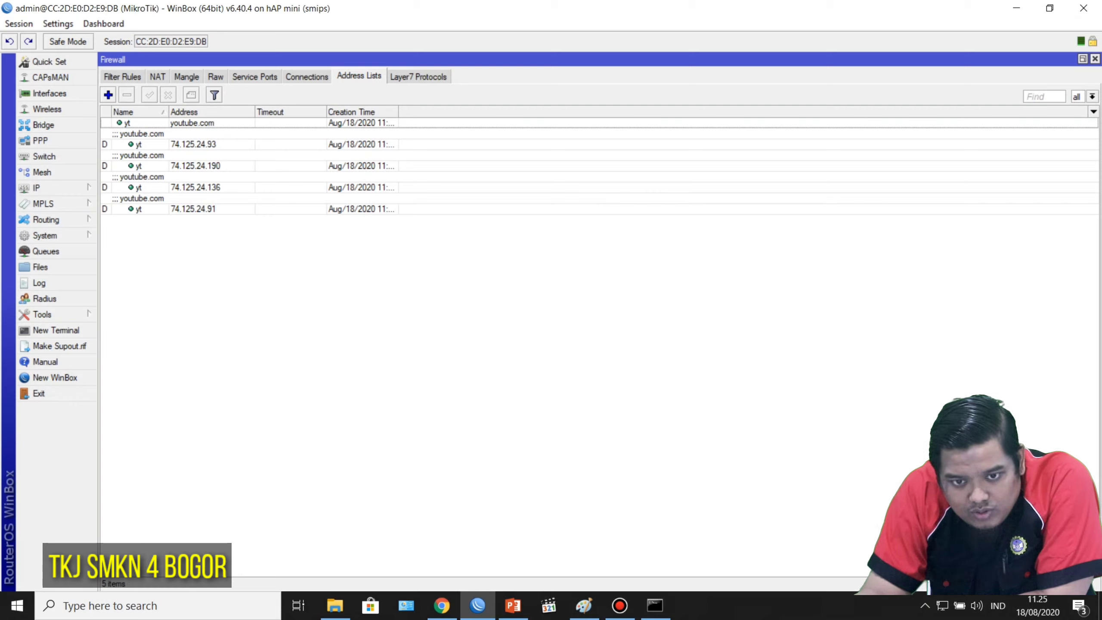
key("Insert")
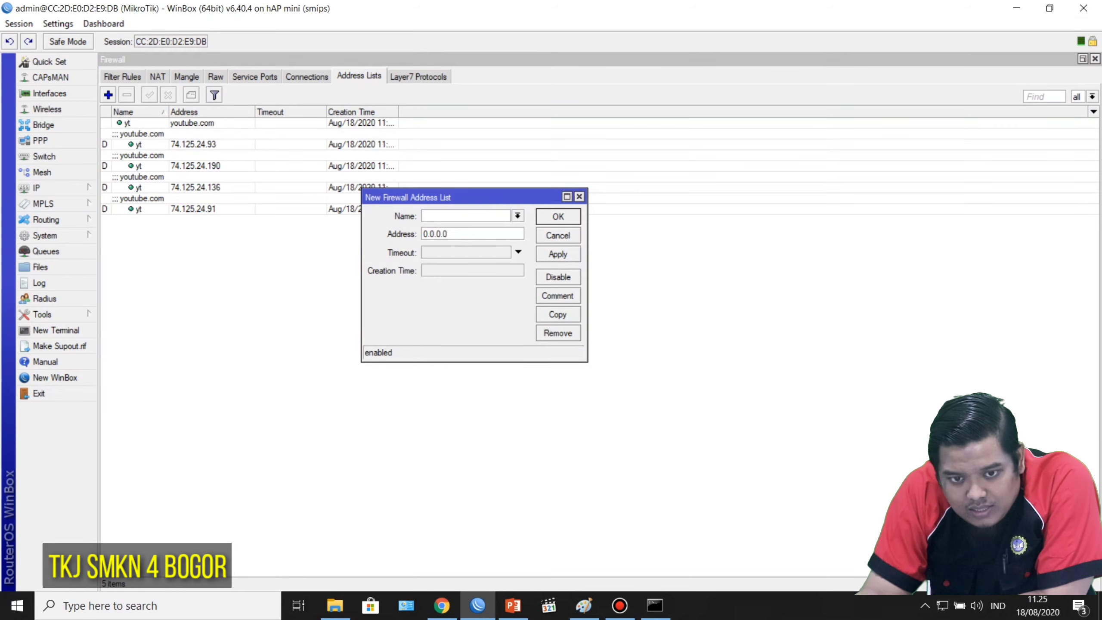
left_click_drag(434, 197, 427, 272)
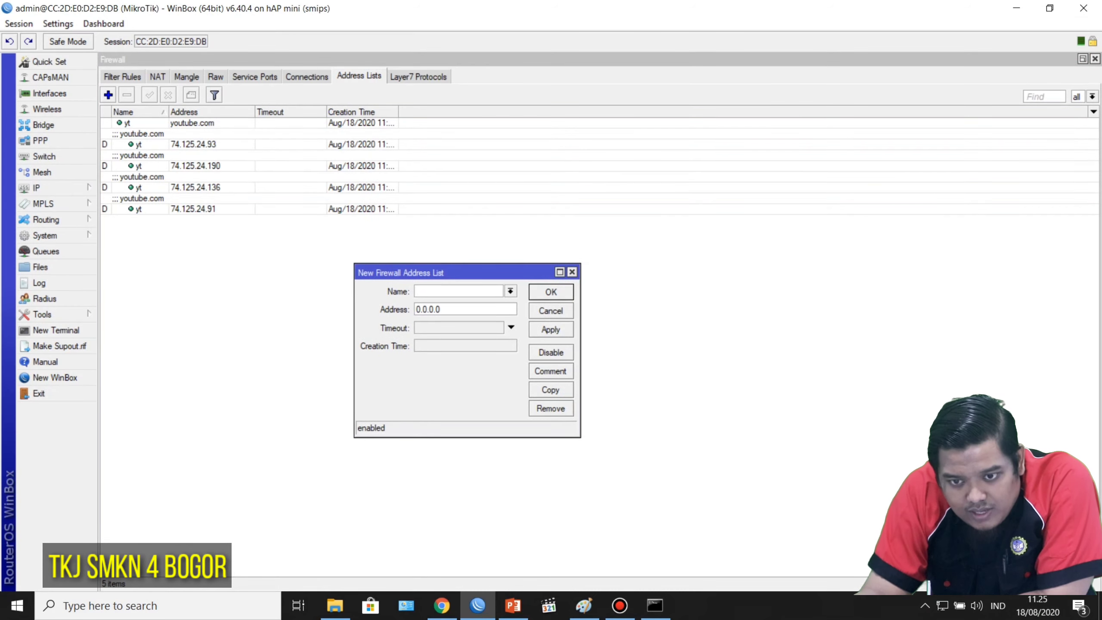
left_click(510, 292)
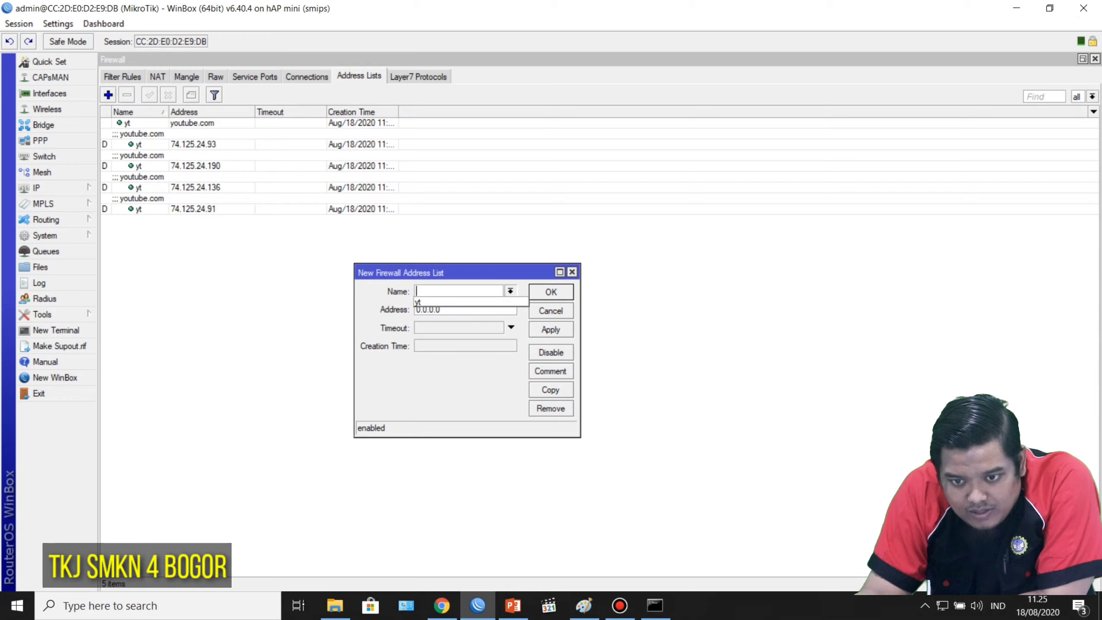
left_click(434, 302)
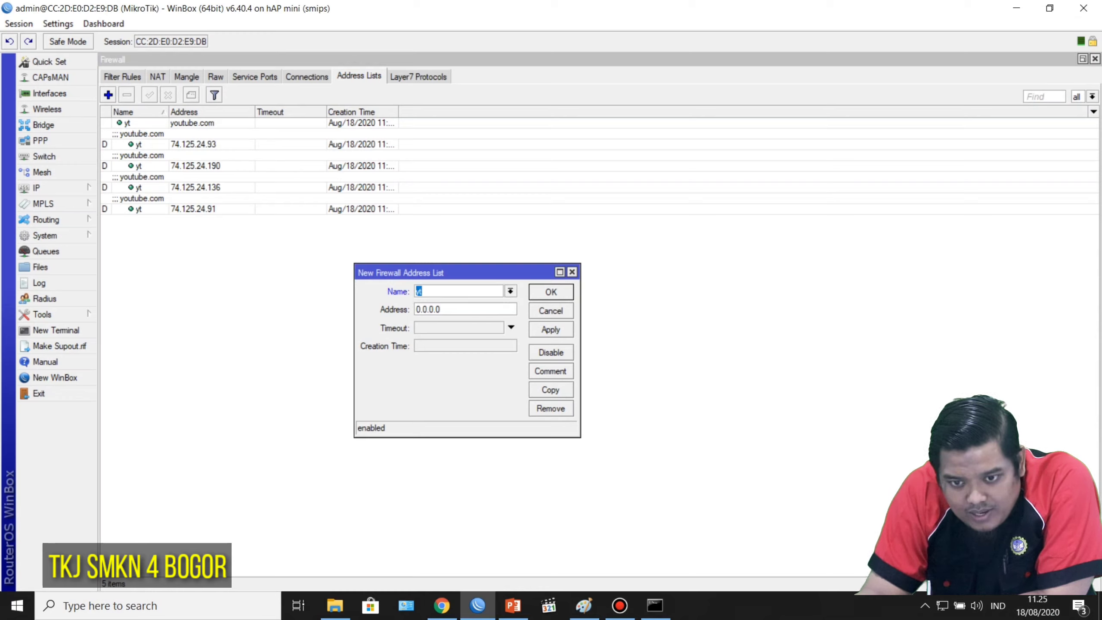
left_click(453, 309)
key("ctrl+a")
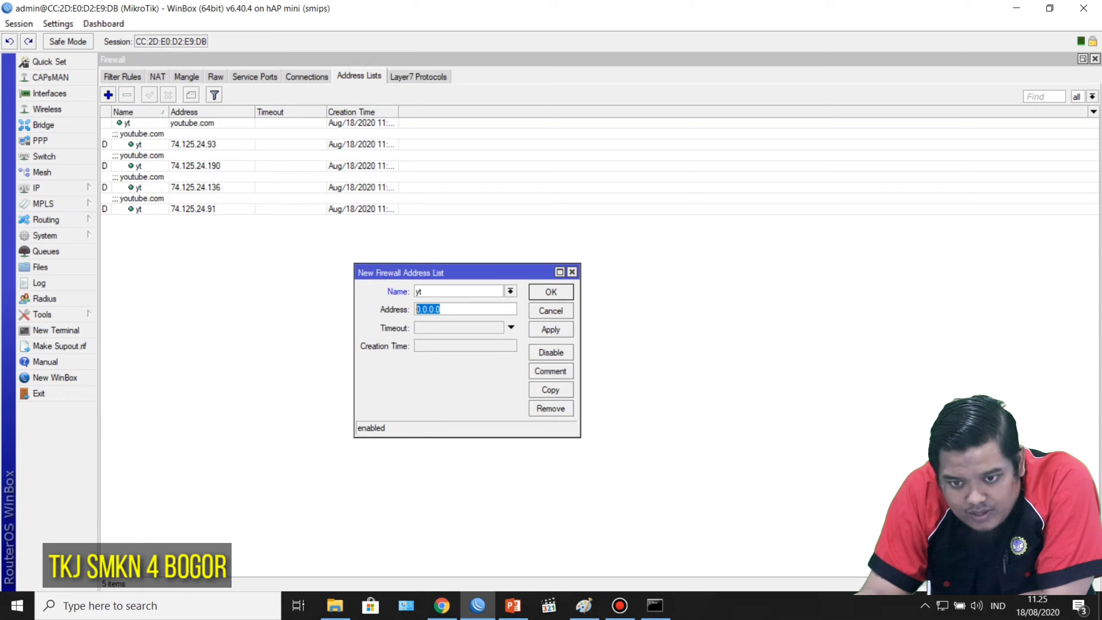
type("ww")
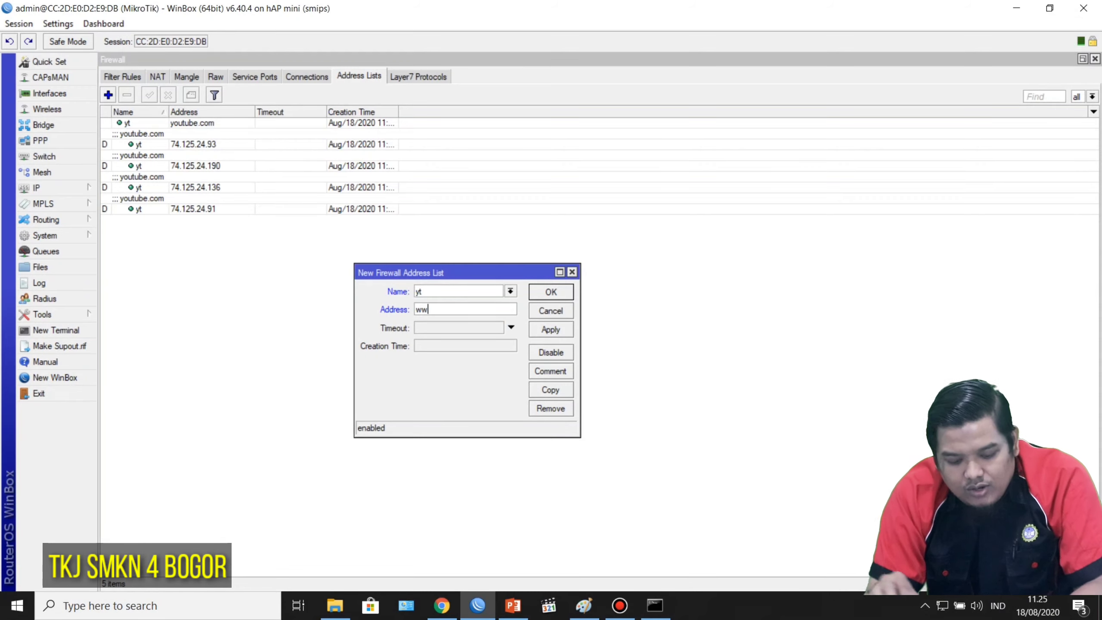
type("w.you")
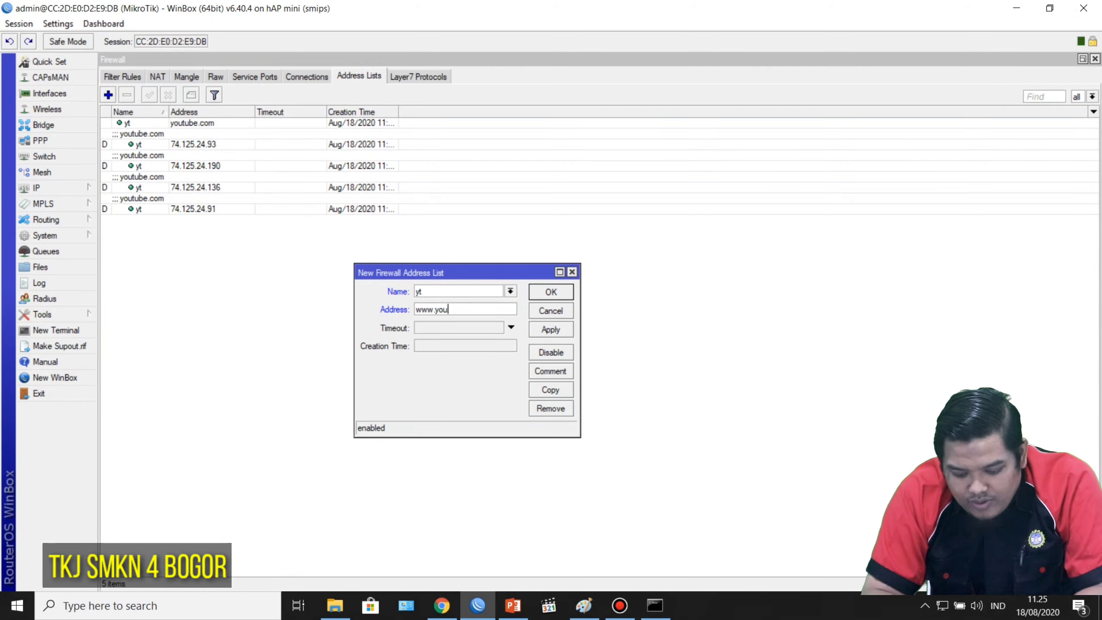
type("tube.com")
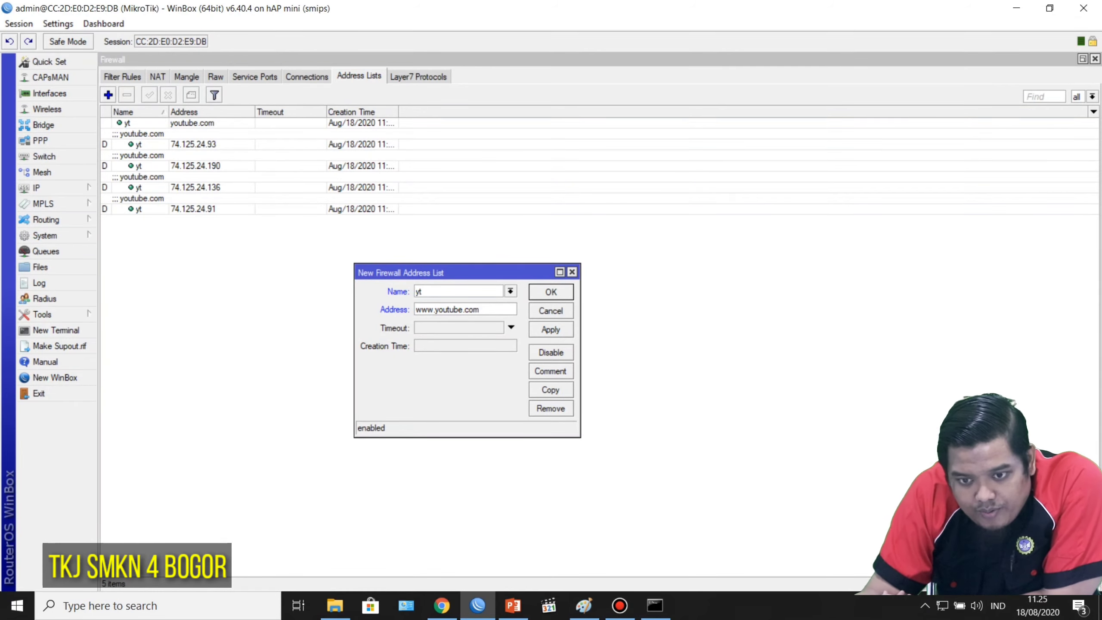
left_click(551, 330)
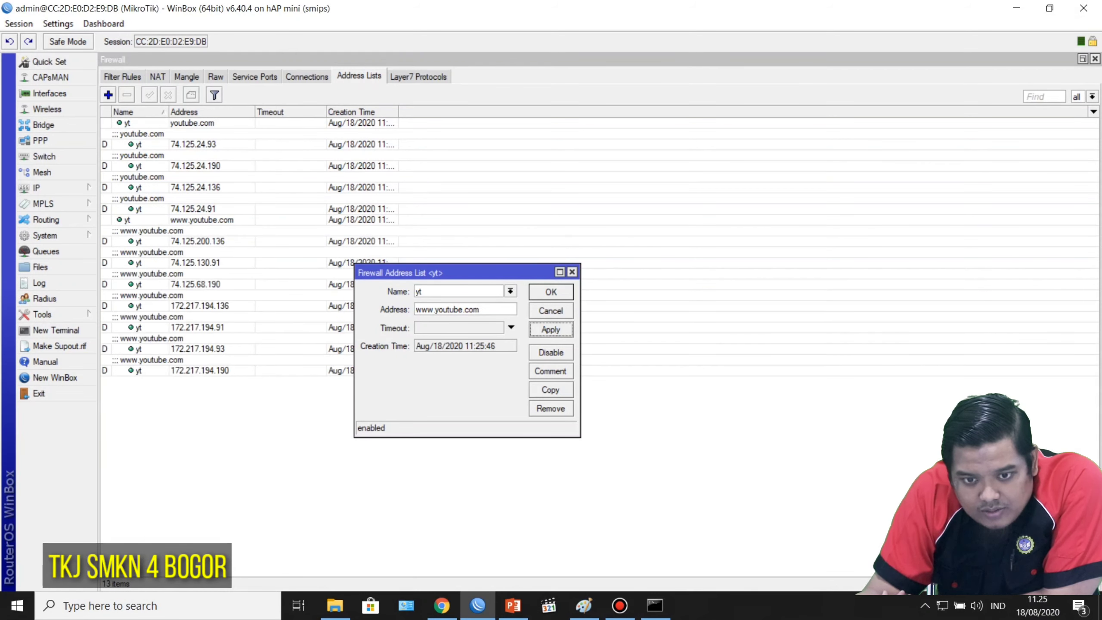
left_click(550, 291)
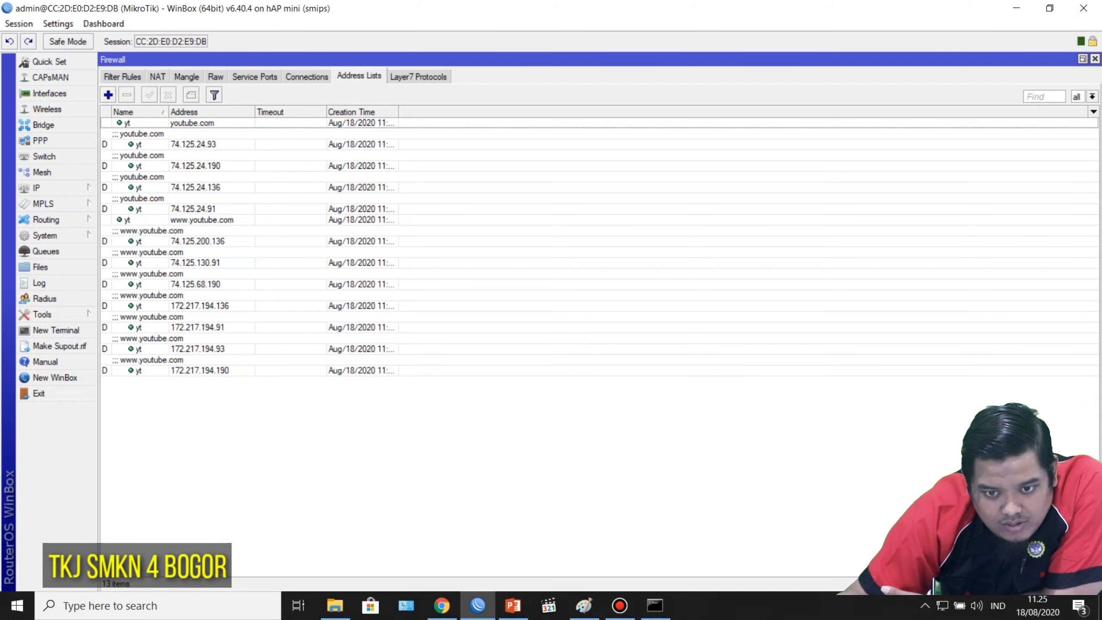
Step: Add a third entry to the yt address list with the address m.youtube.com
left_click(108, 95)
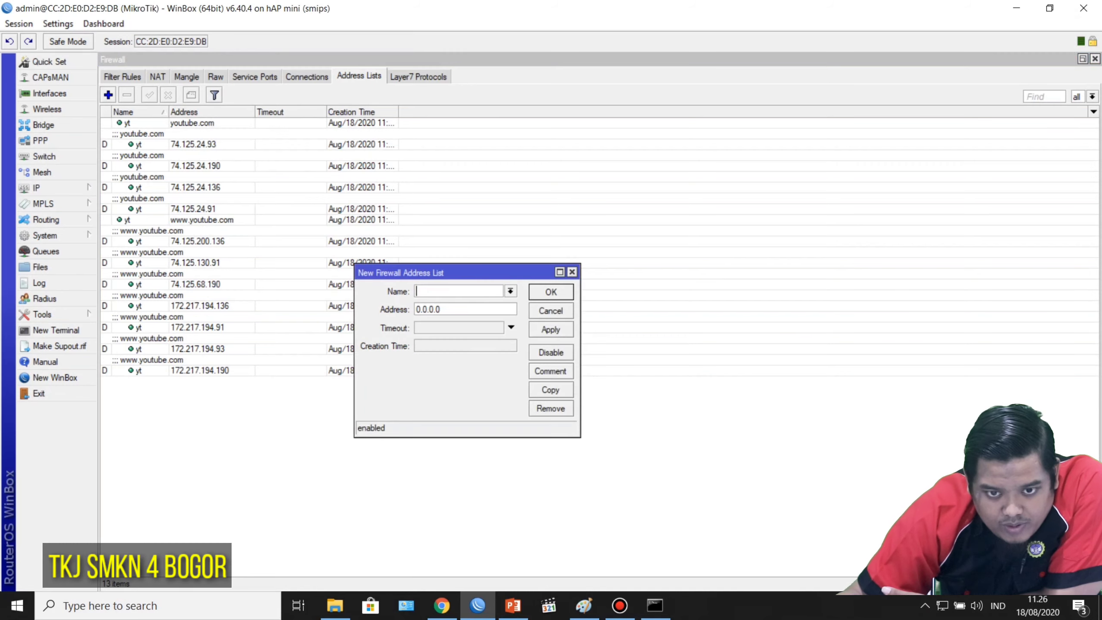
left_click(510, 291)
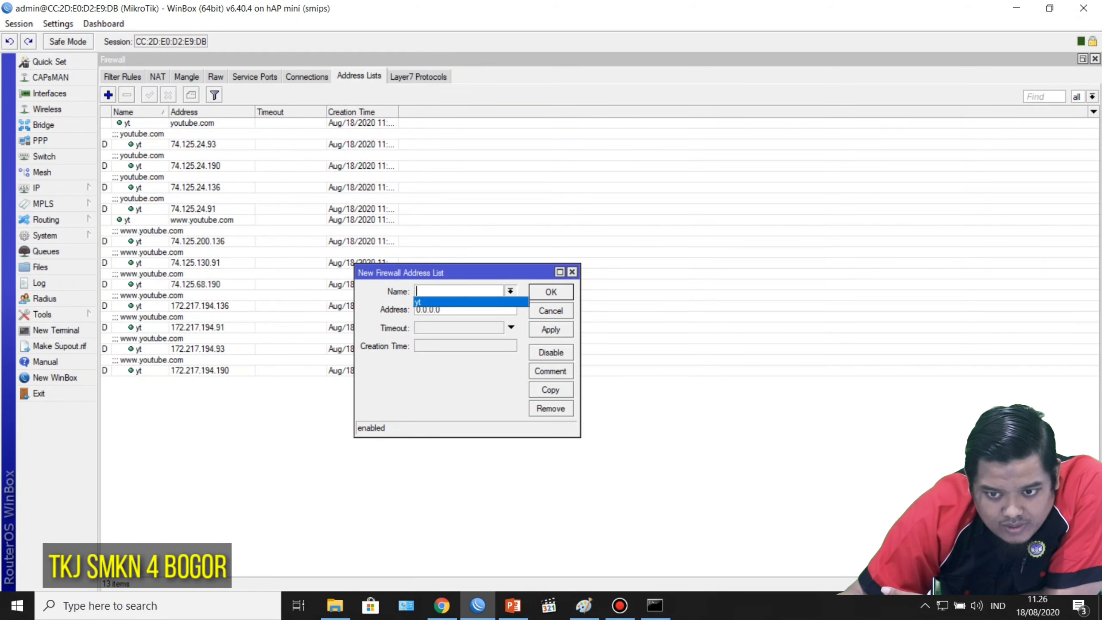
left_click(451, 302)
left_click(427, 291)
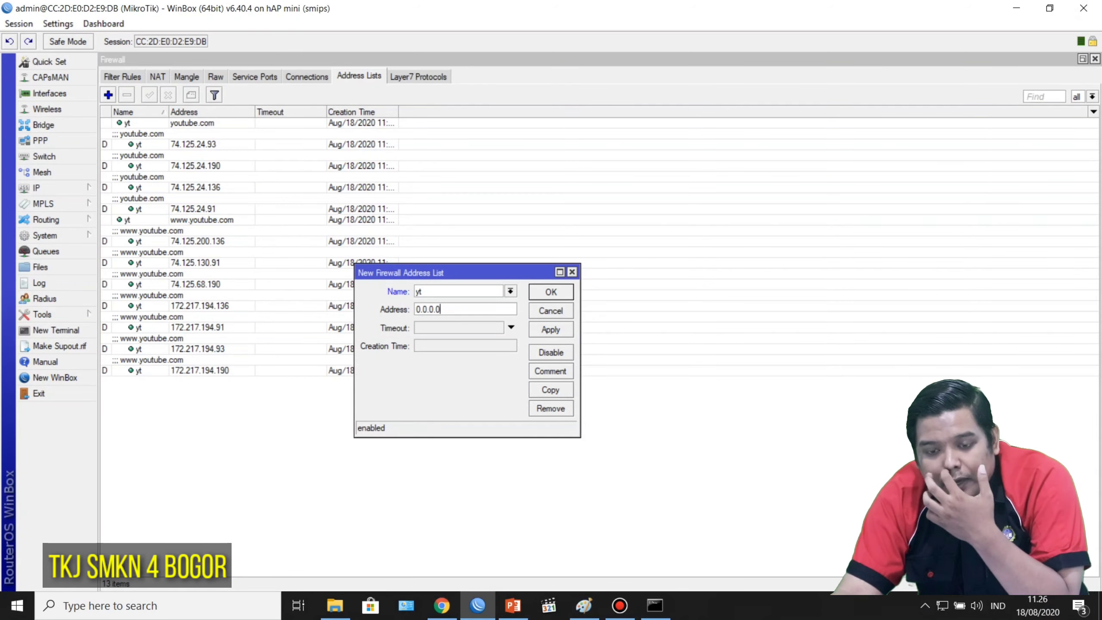
key("Tab")
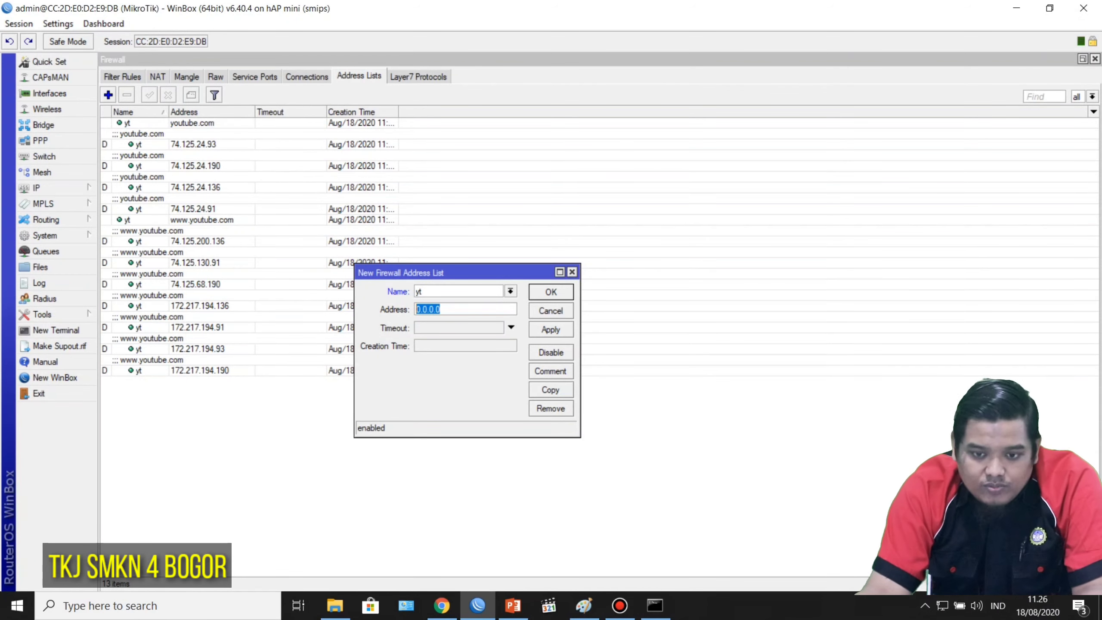
type("m")
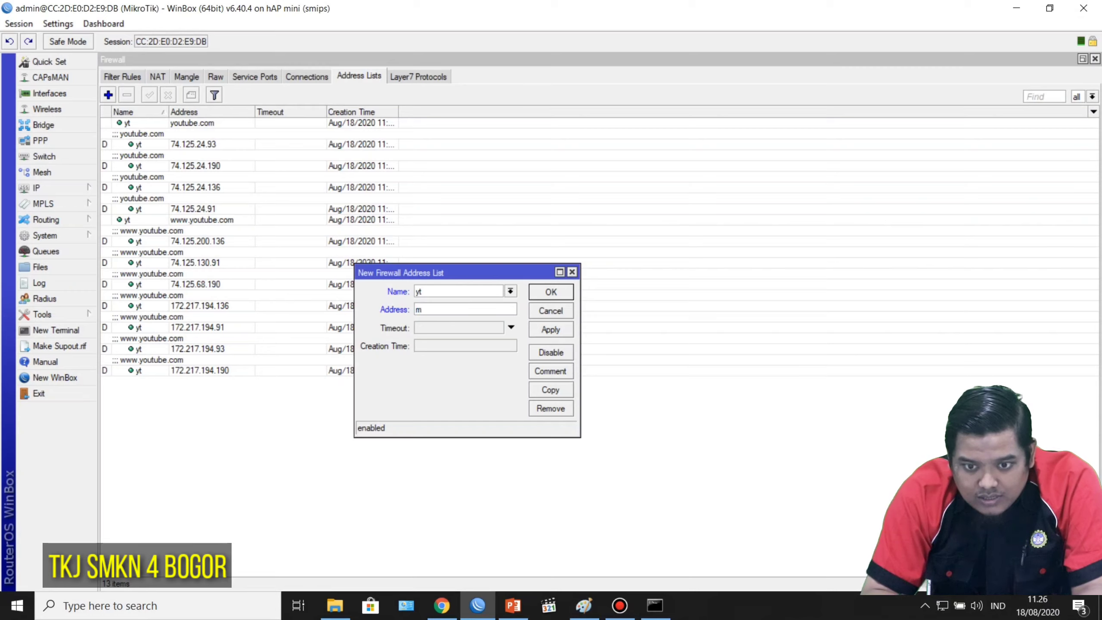
type(".you")
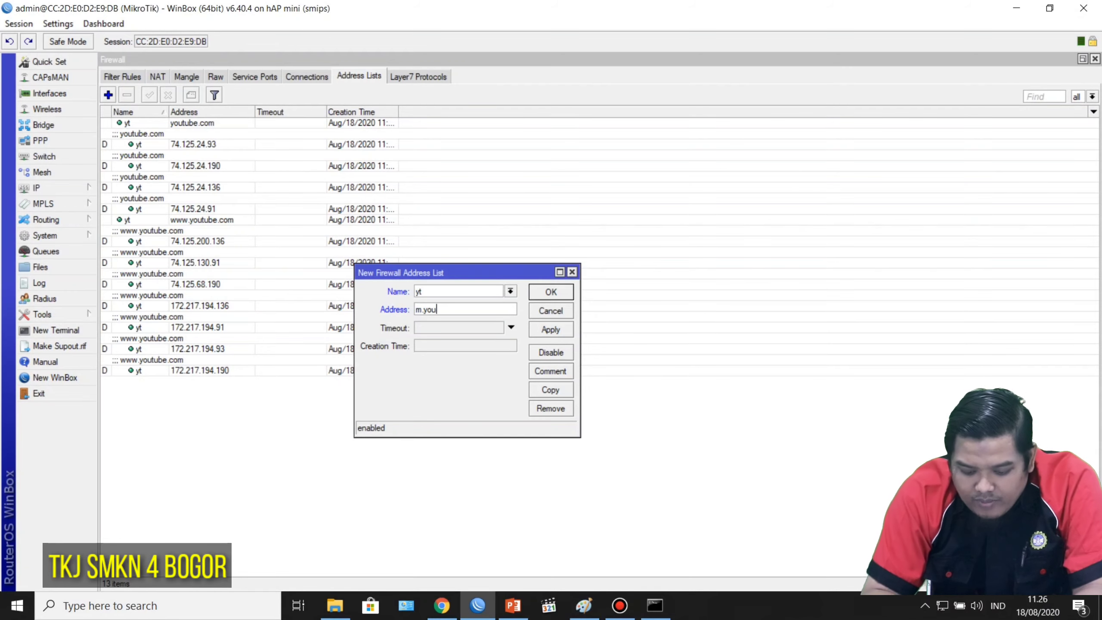
type("tube.com")
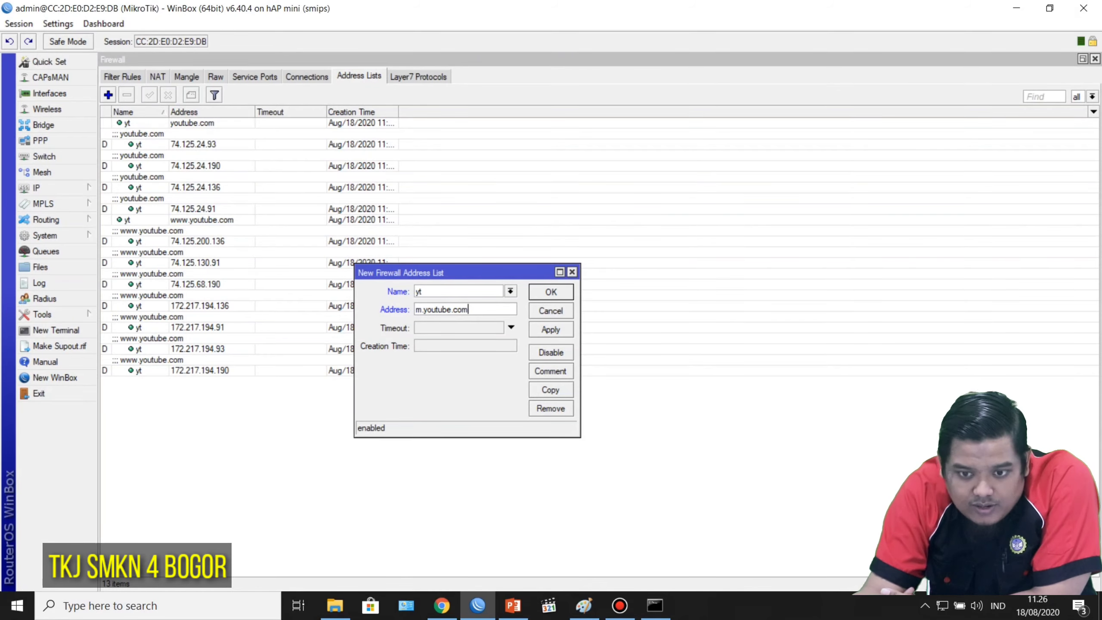
left_click(550, 329)
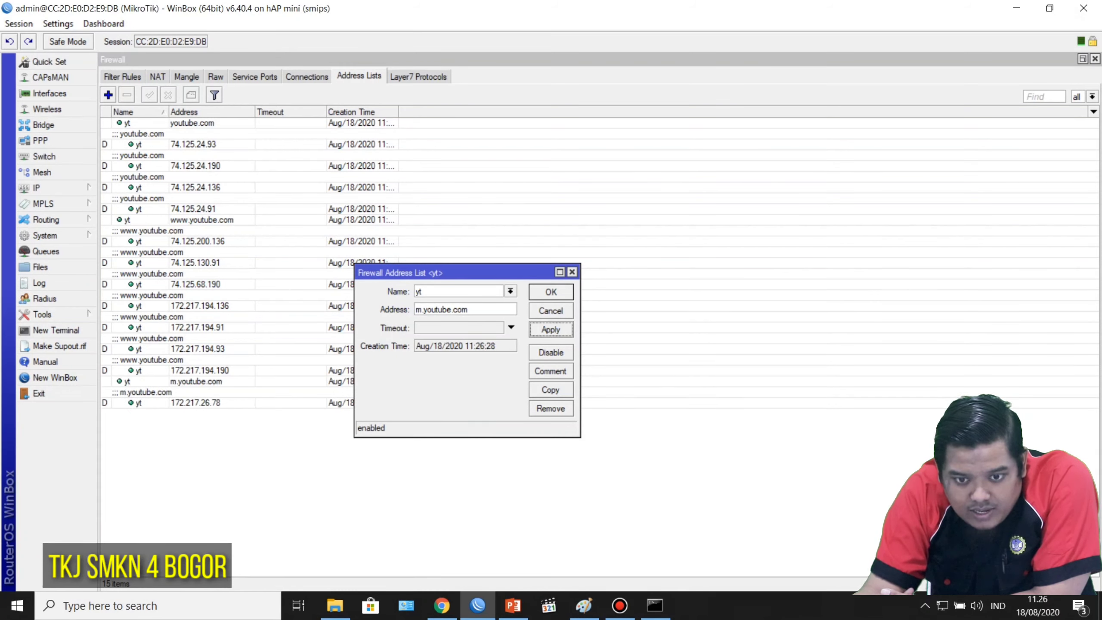
key("Return")
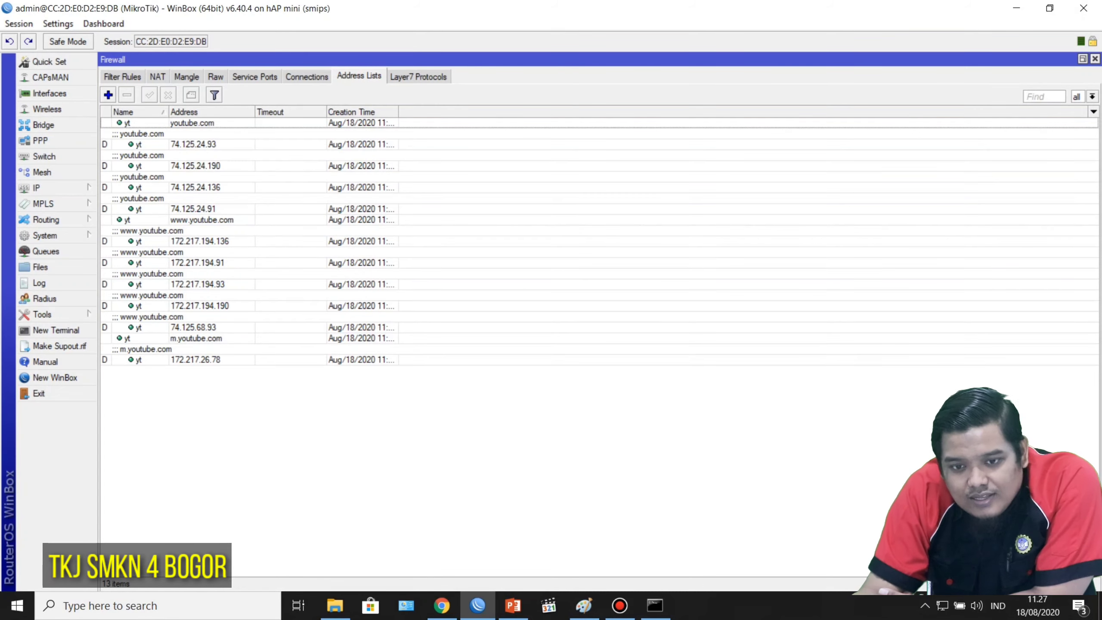
Step: Start a new forward-chain firewall filter rule matching TCP destination ports 443,80 with ether2 as the incoming interface
left_click(122, 76)
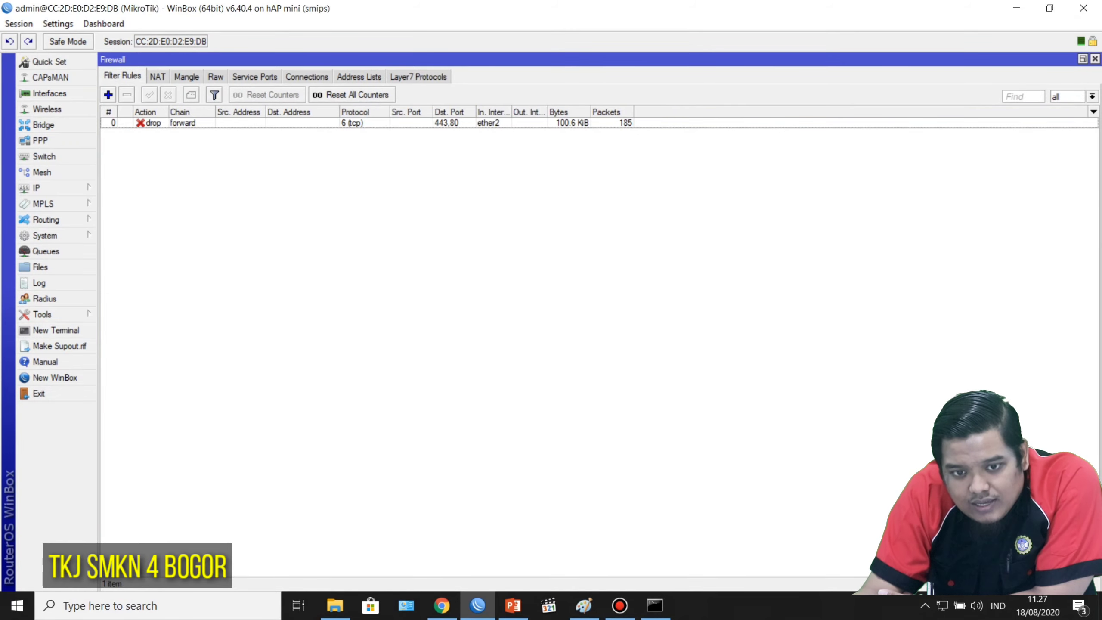
left_click(108, 95)
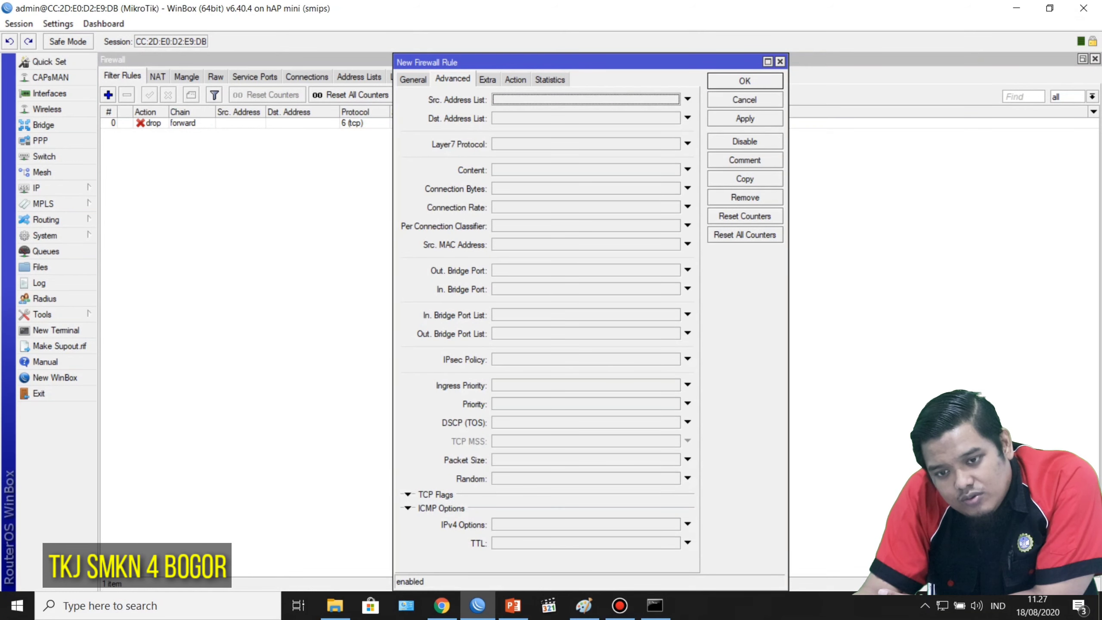
left_click(413, 80)
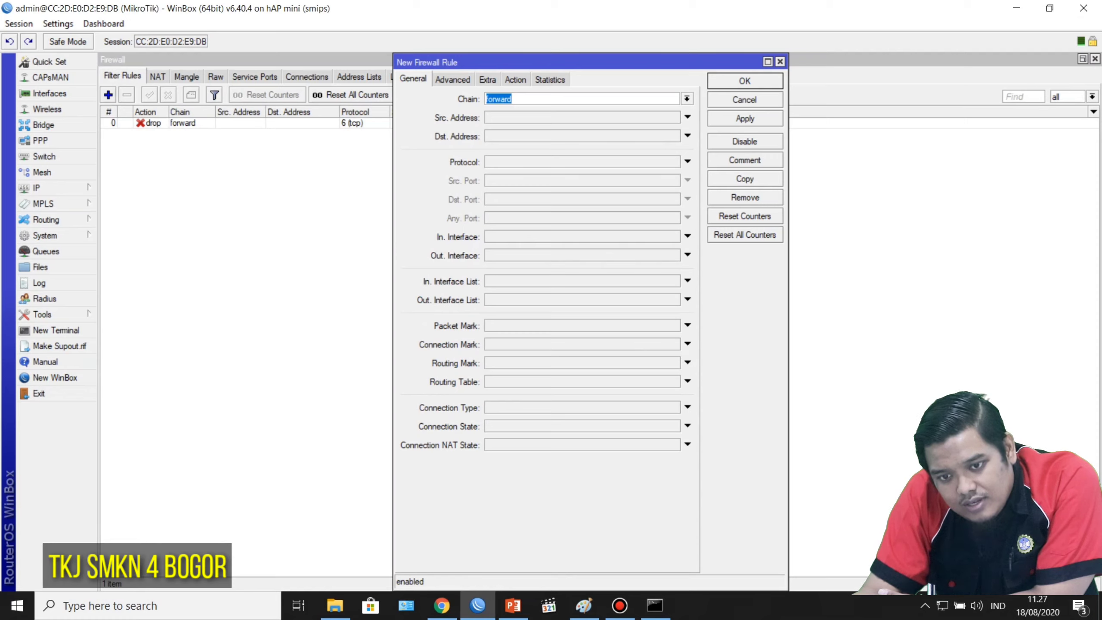
left_click(564, 99)
left_click(687, 161)
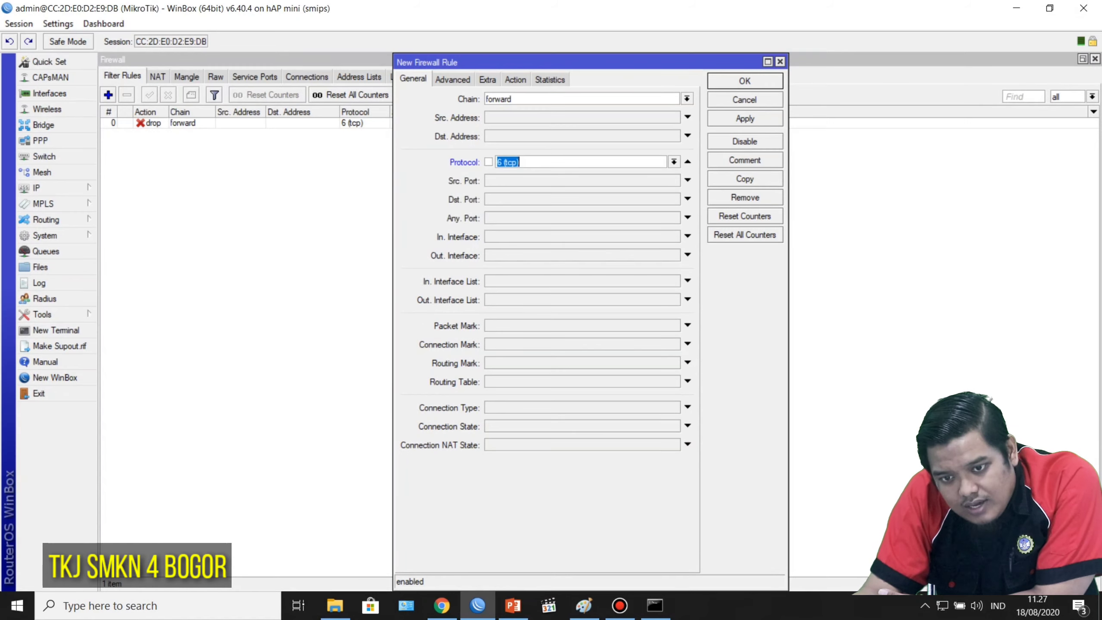
left_click(687, 199)
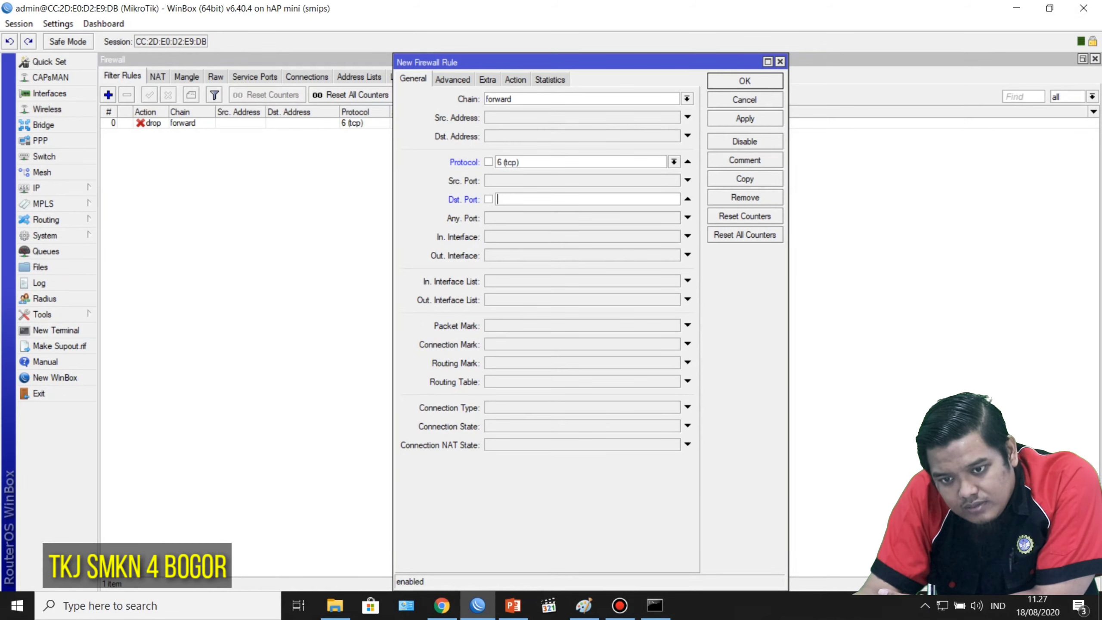
type("443")
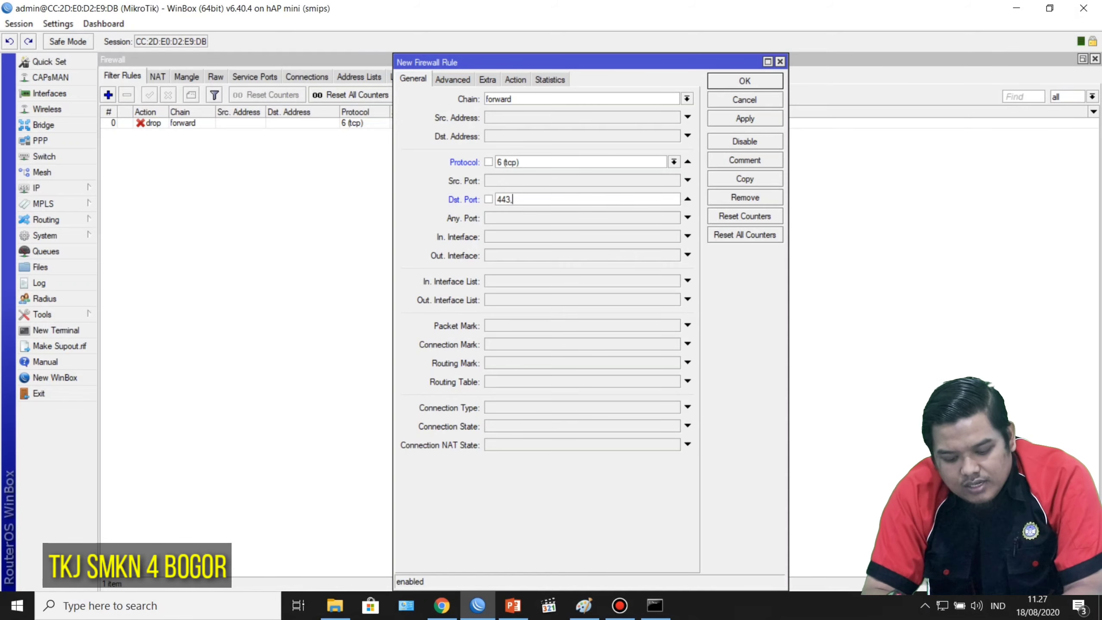
type(",80")
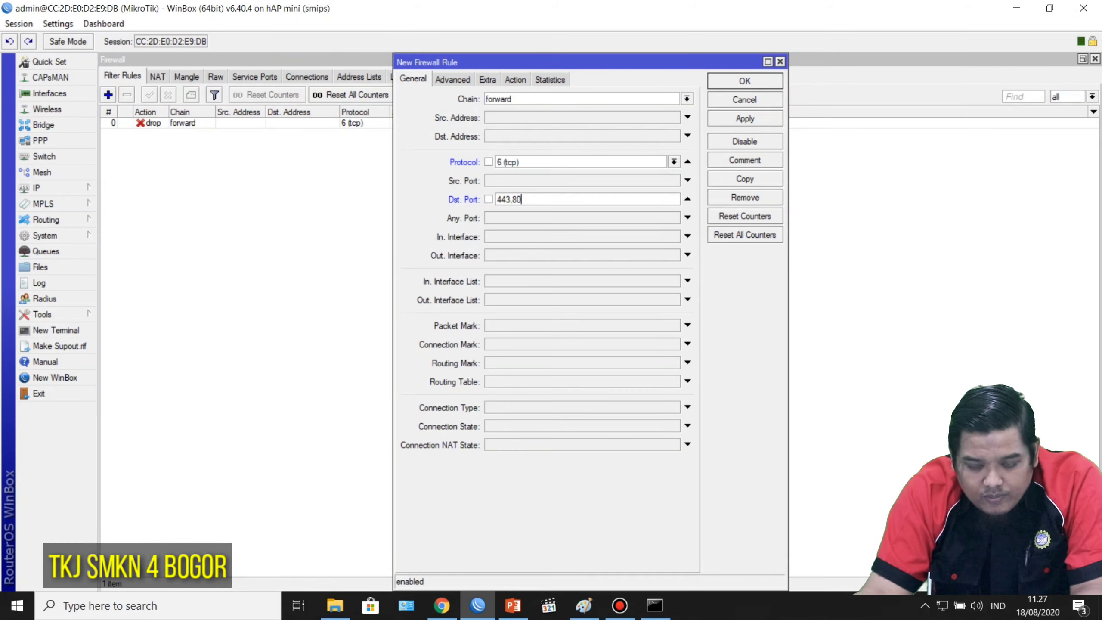
left_click(687, 236)
left_click(674, 236)
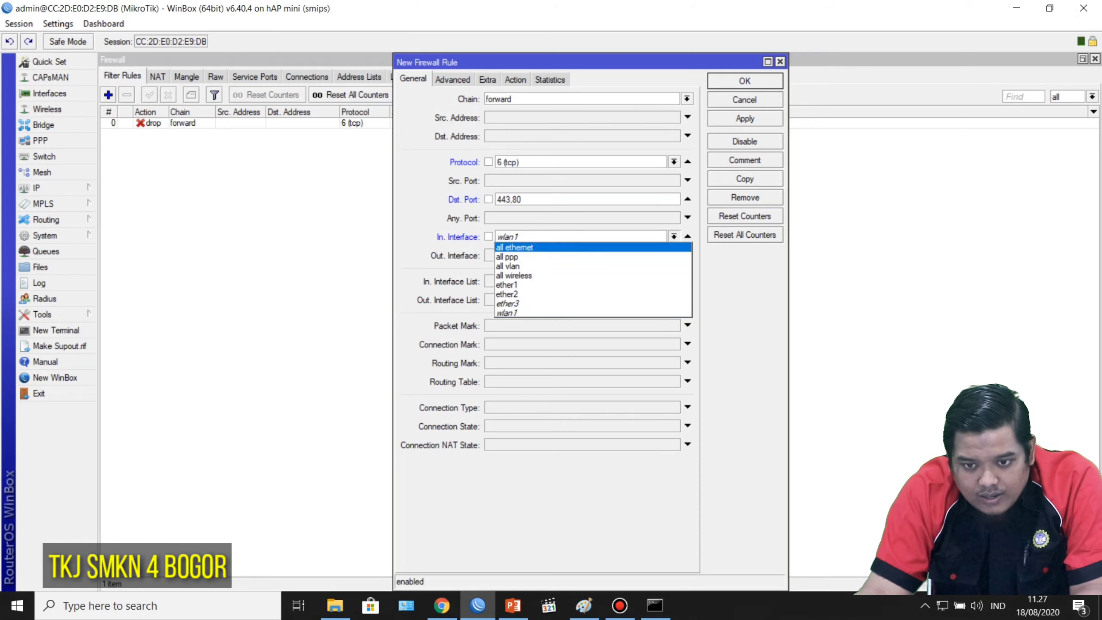
left_click(521, 294)
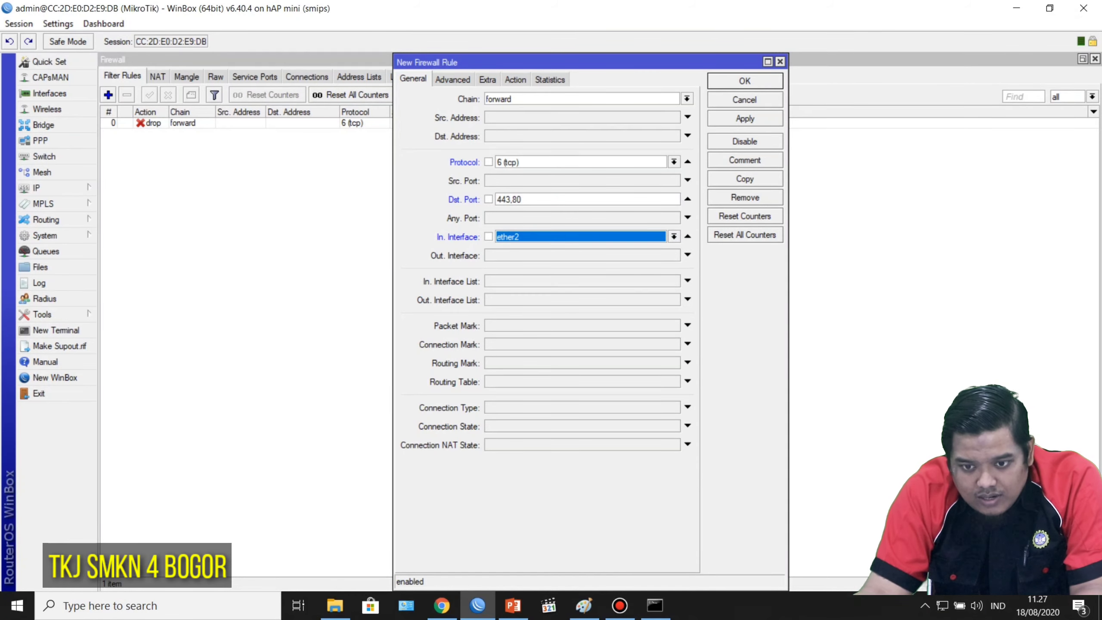
Step: Set the new filter rule's destination address list to yt
key("ctrl+Tab")
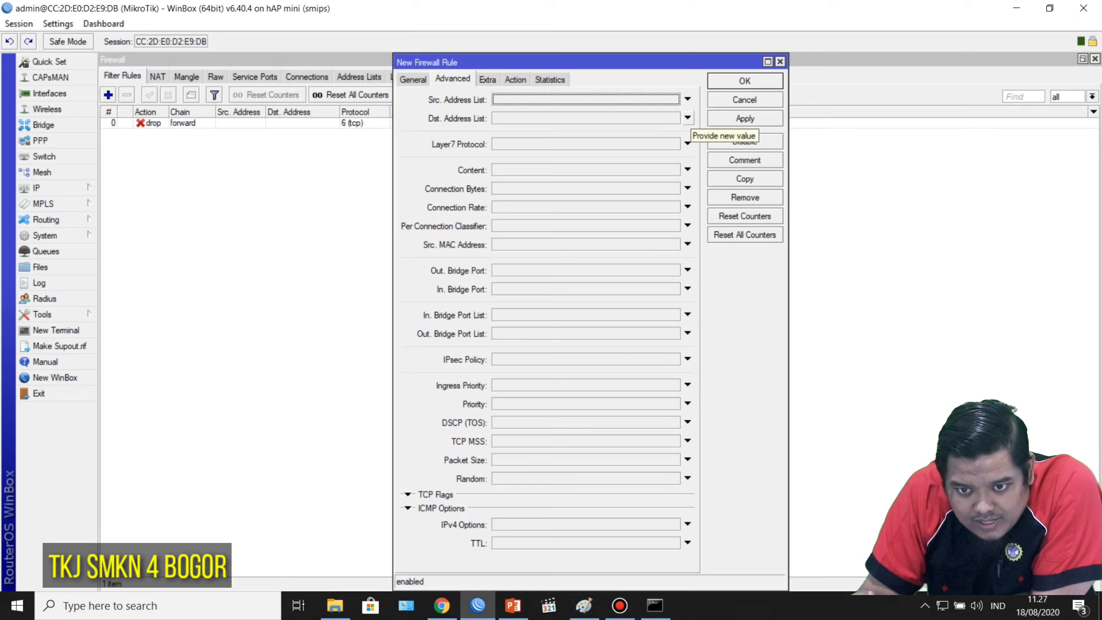
left_click(687, 118)
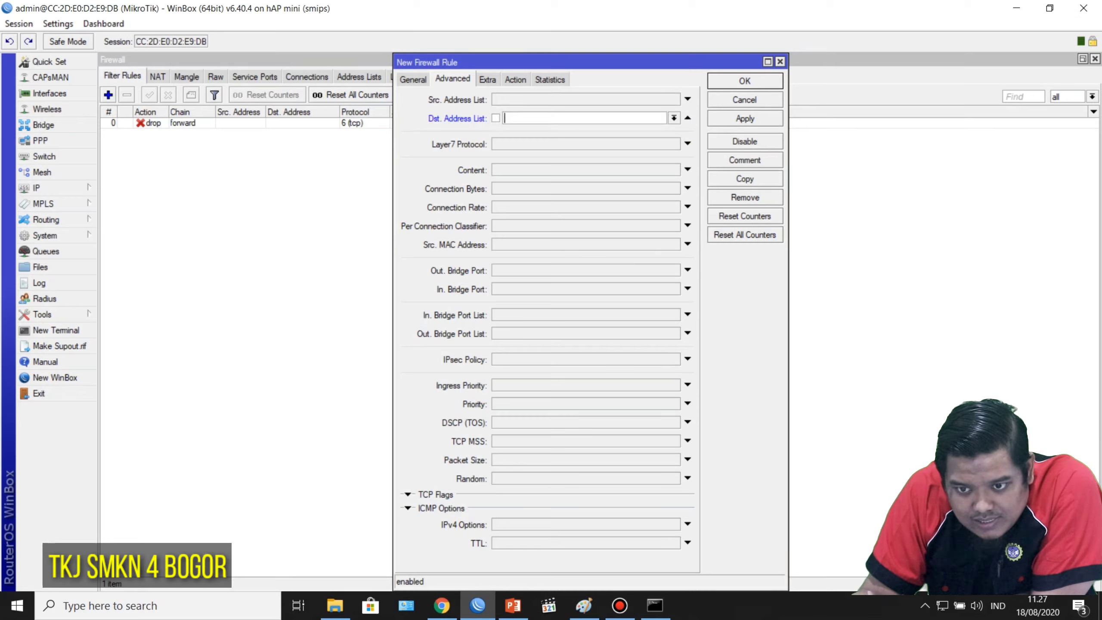
left_click(674, 118)
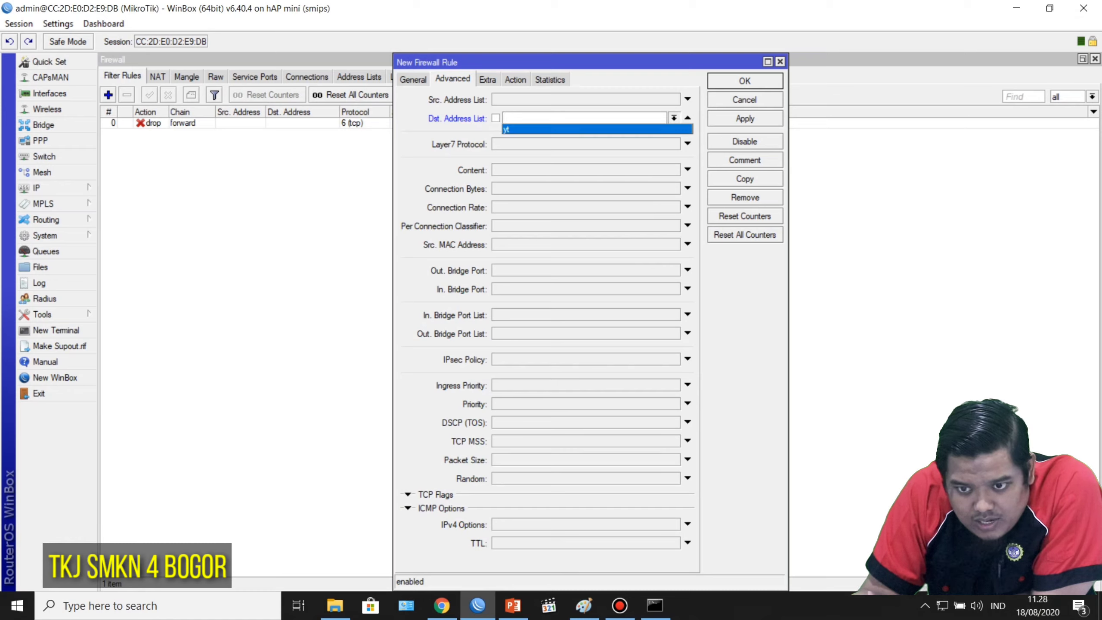
key("Return")
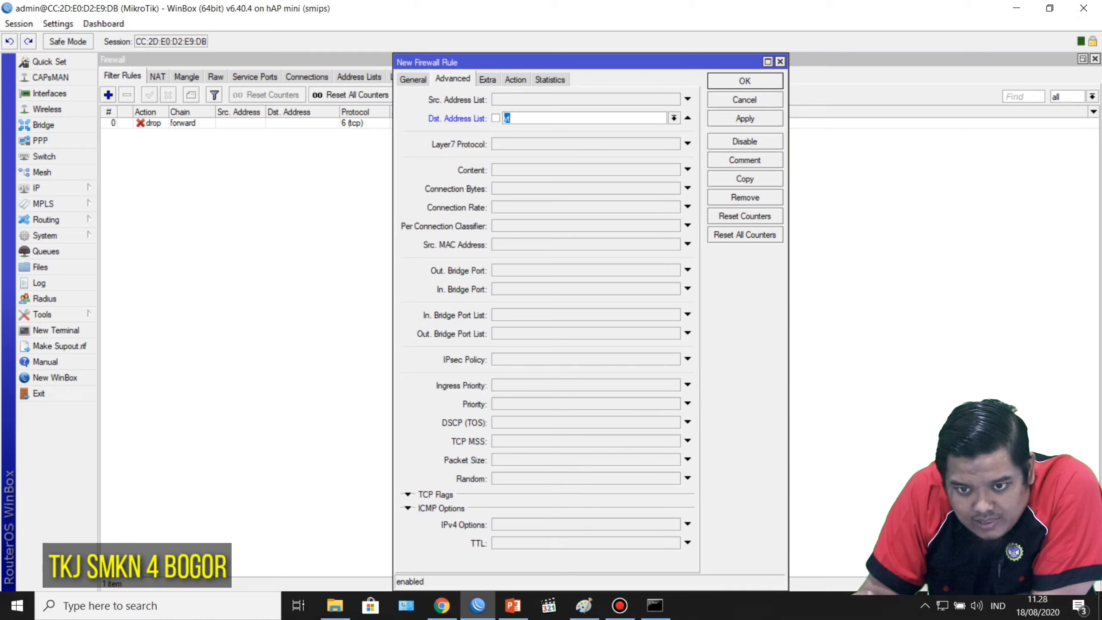
key("Tab")
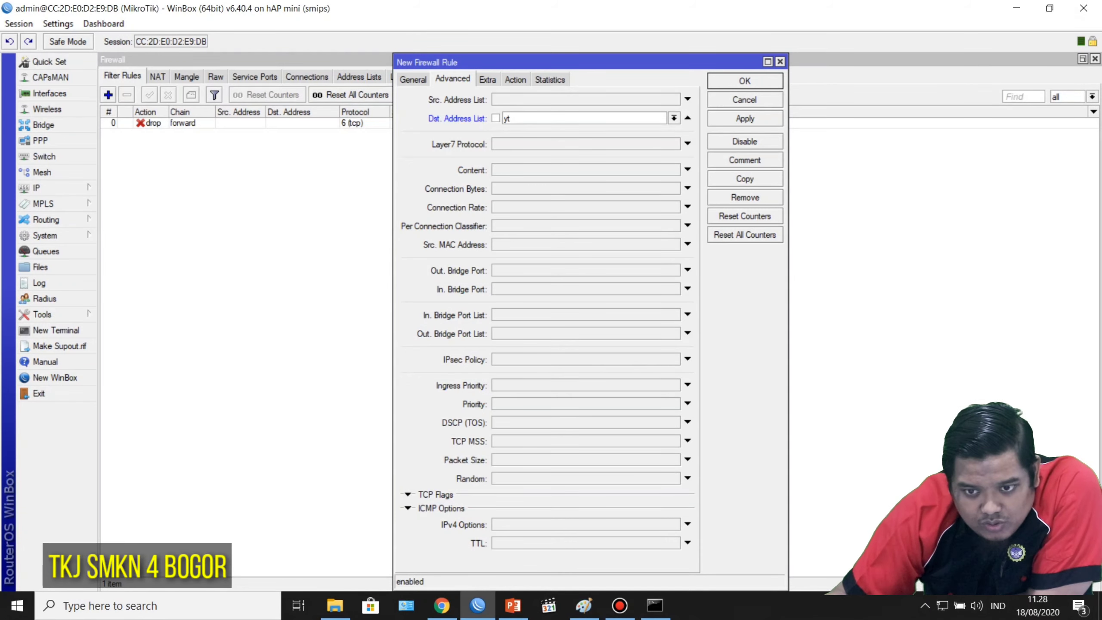
Step: Set the new filter rule's action to drop and save the rule
left_click(515, 79)
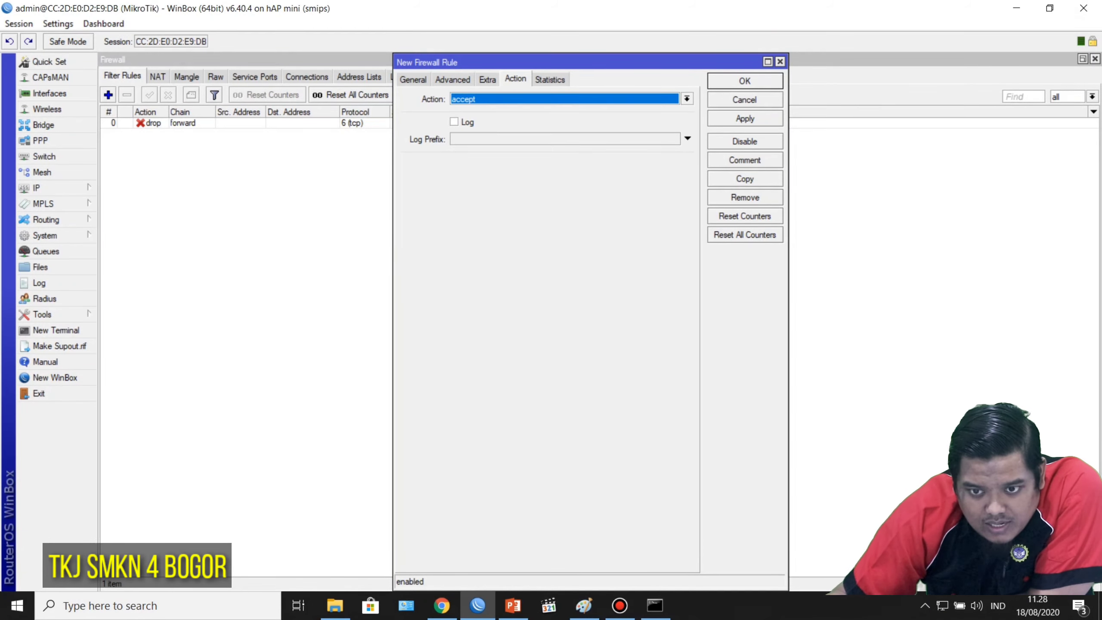
left_click(686, 99)
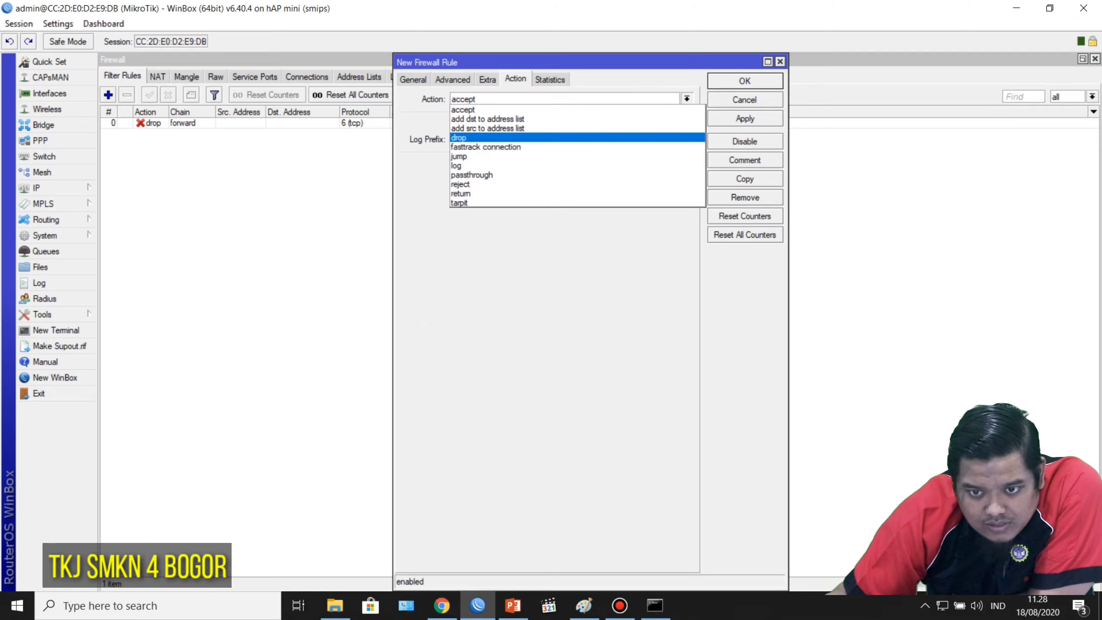
left_click(564, 137)
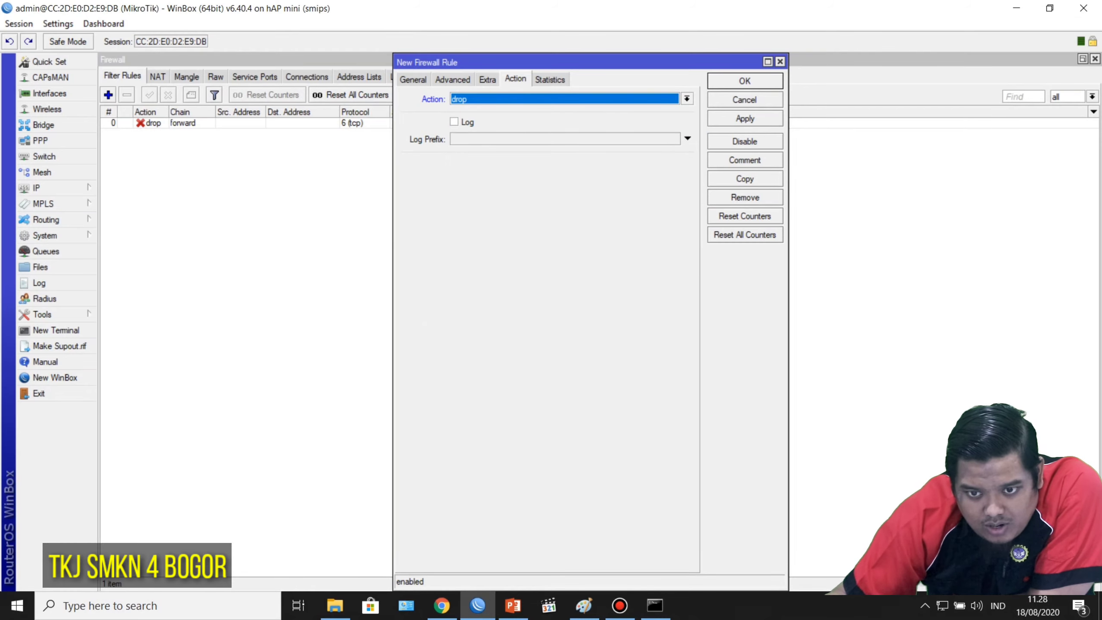
left_click(413, 80)
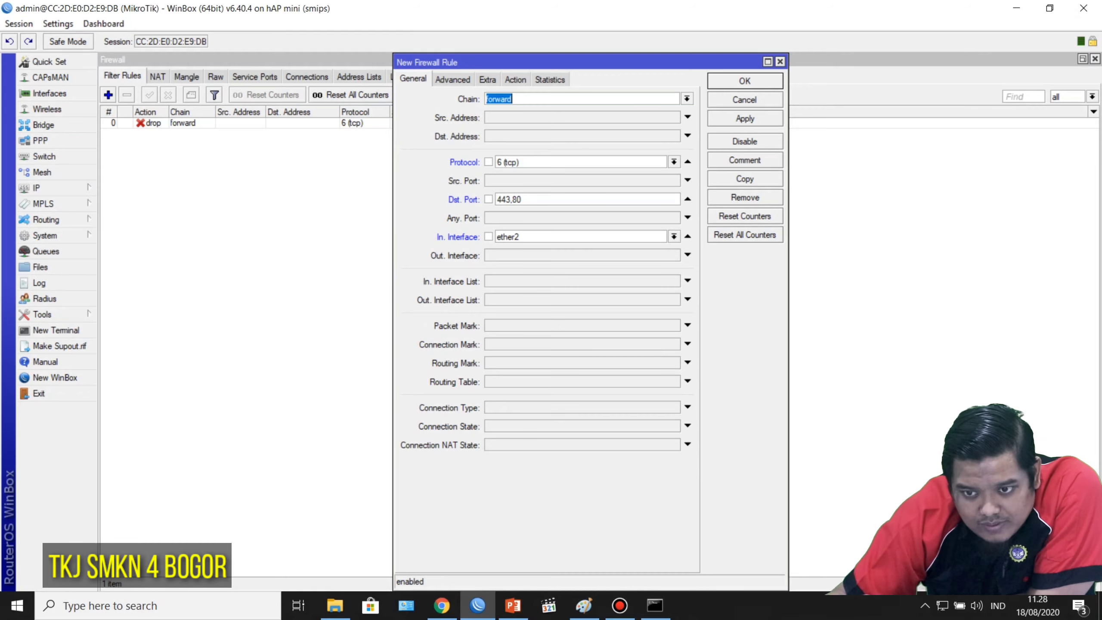
key("Return")
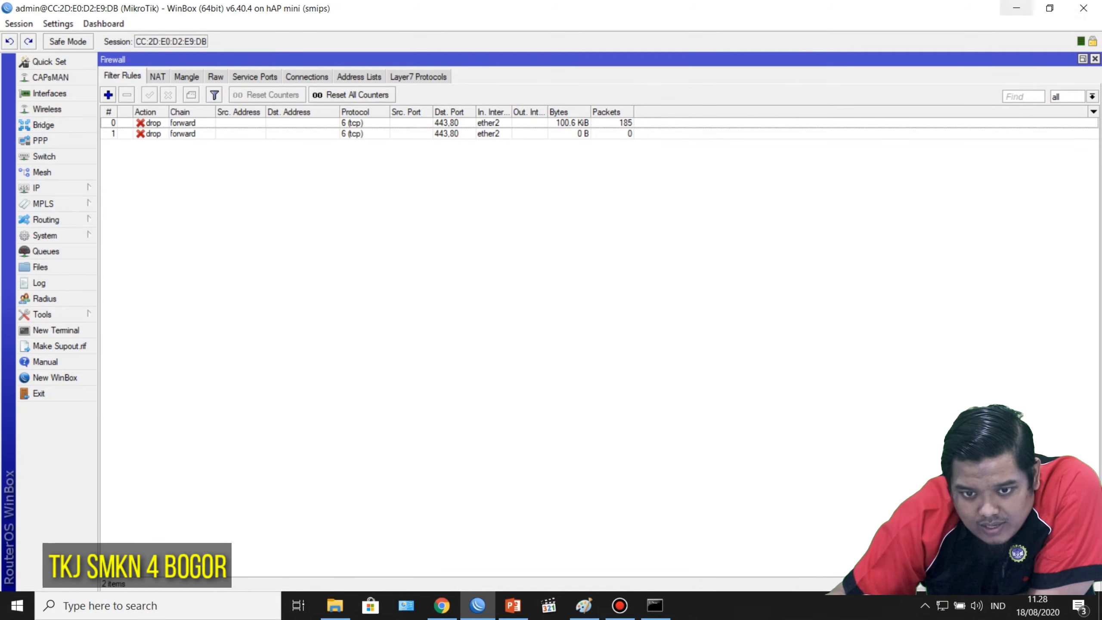
Step: Switch to Chrome and load youtube.com in a new tab to test the block
left_click(1016, 8)
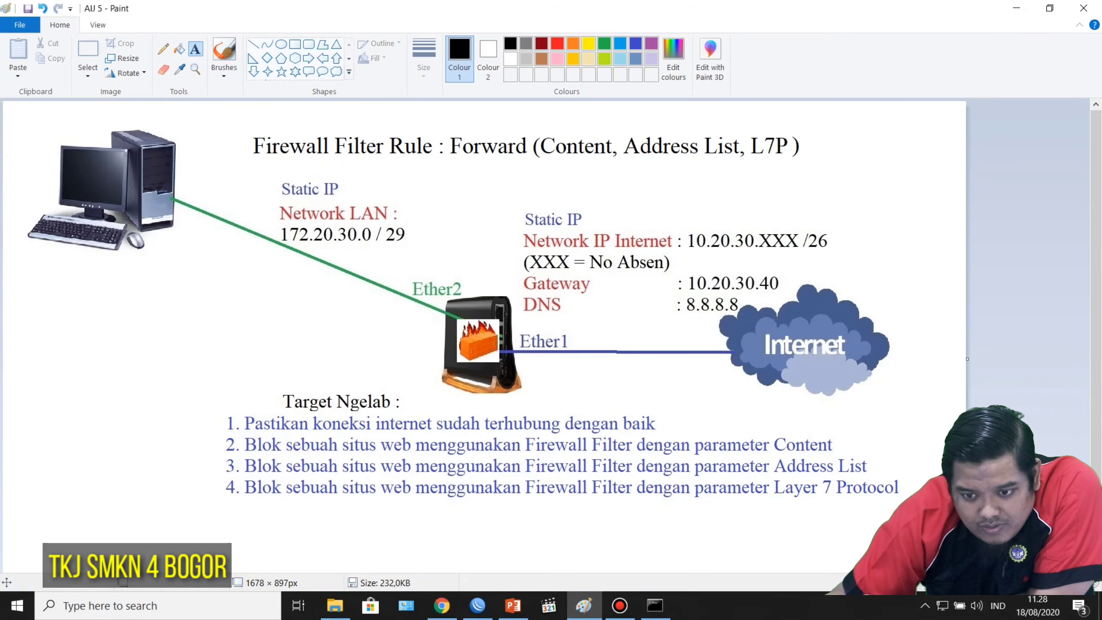
left_click(441, 605)
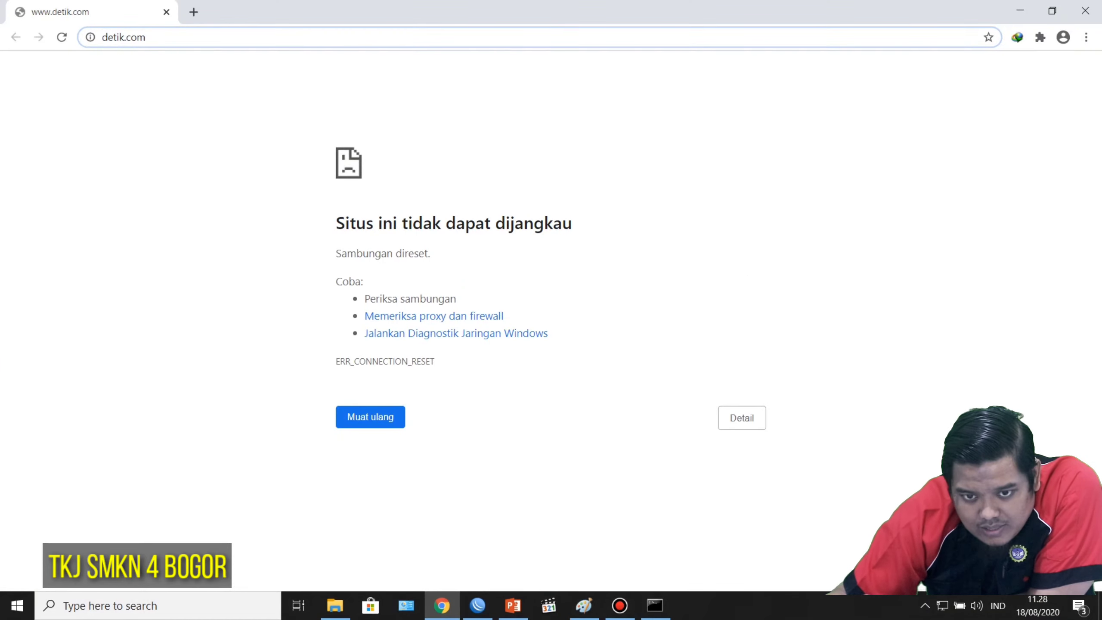
left_click(194, 12)
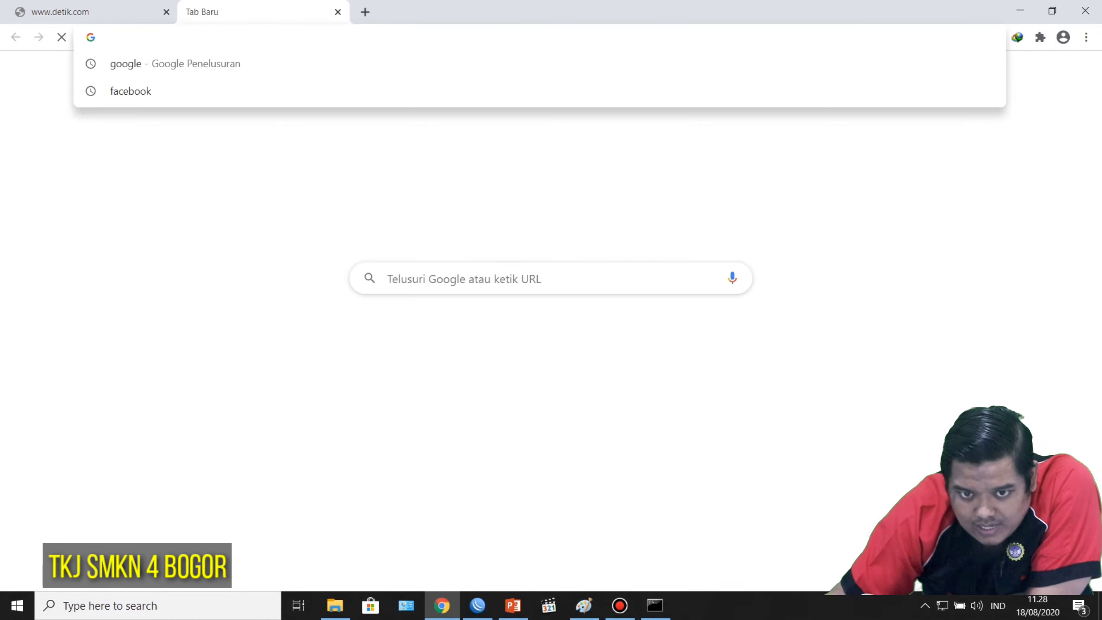
type("yout")
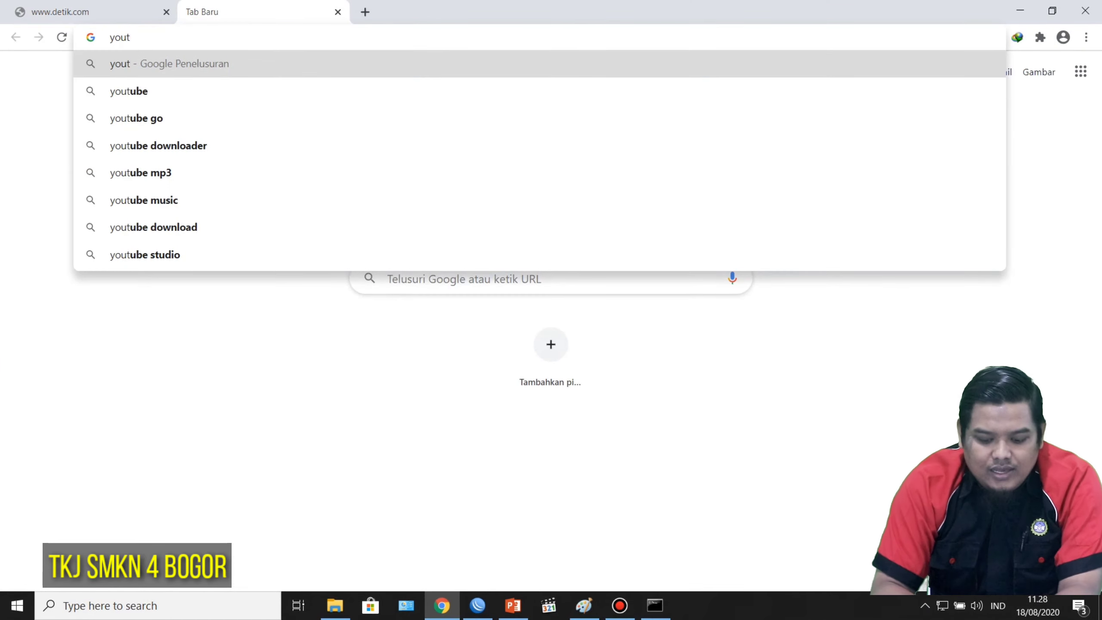
type("ube.")
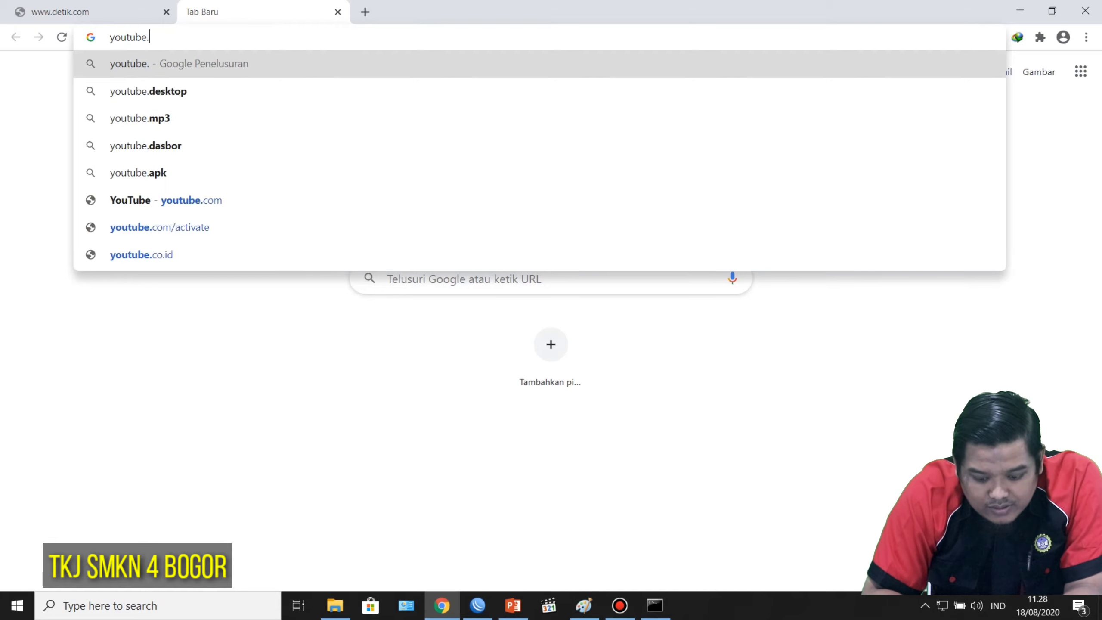
type("com")
key("Return")
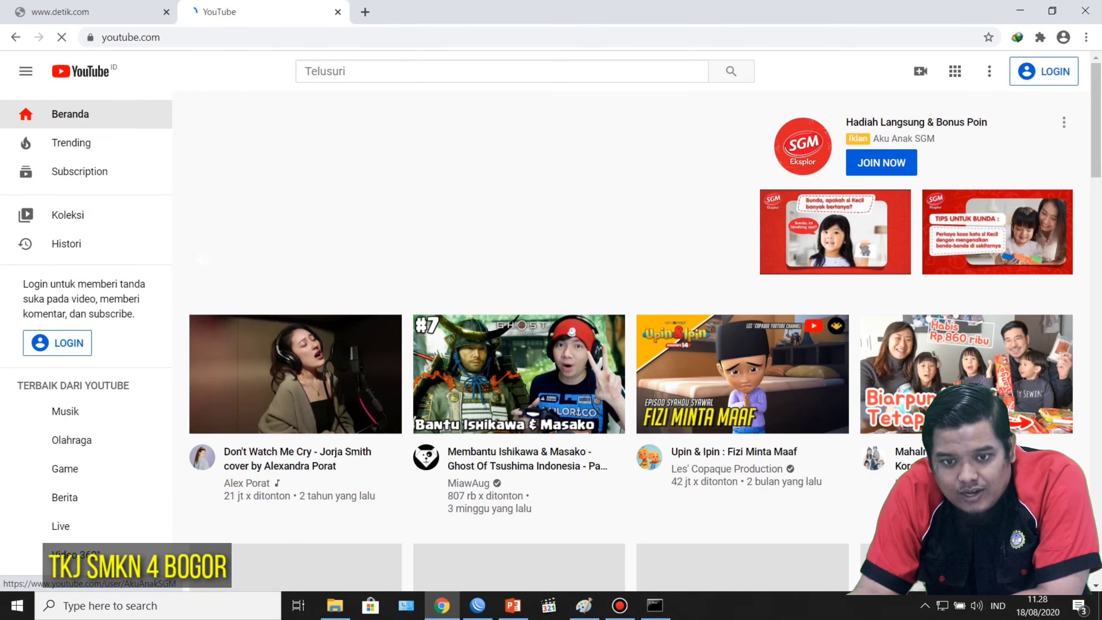
Step: Delete the browser's history, cookies and site data, and cached images and files for all time
left_click(1087, 37)
mouse_move(976, 115)
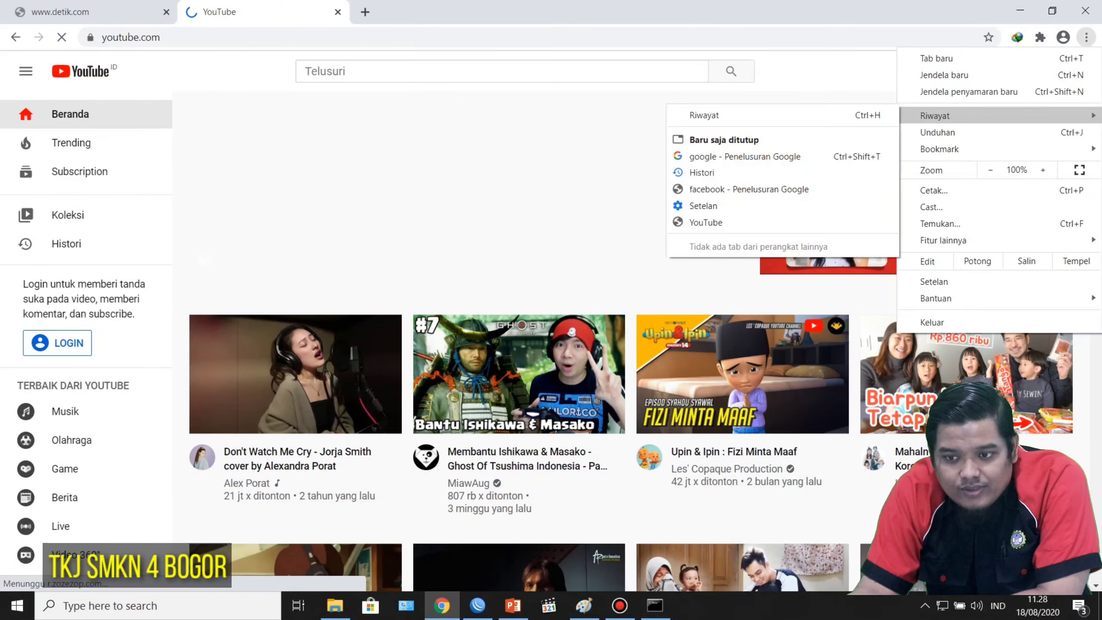
left_click(716, 115)
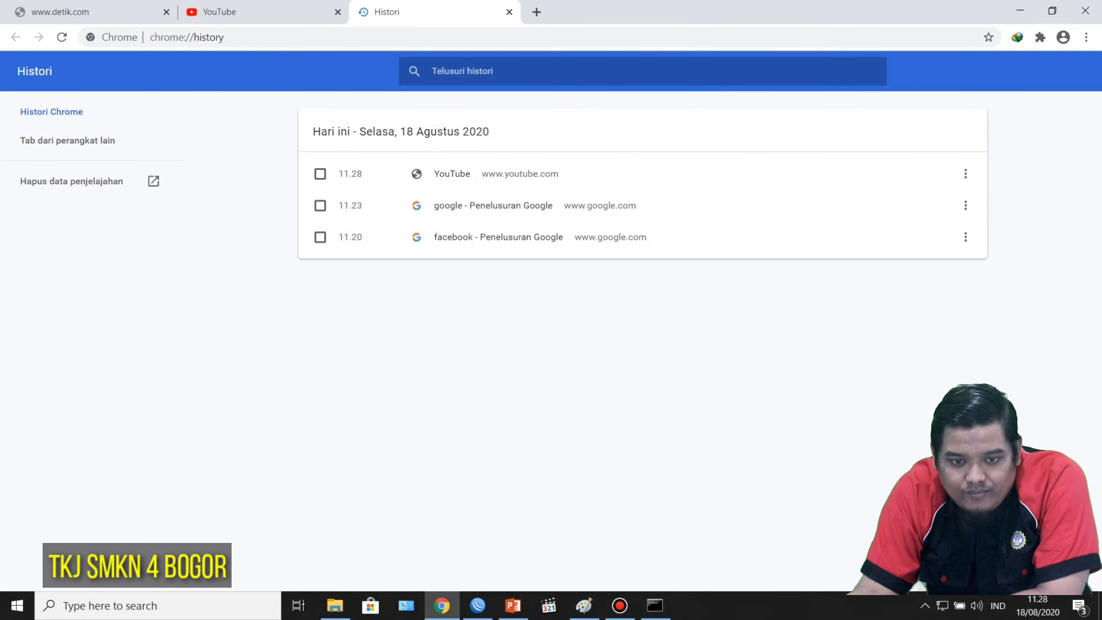
left_click(87, 181)
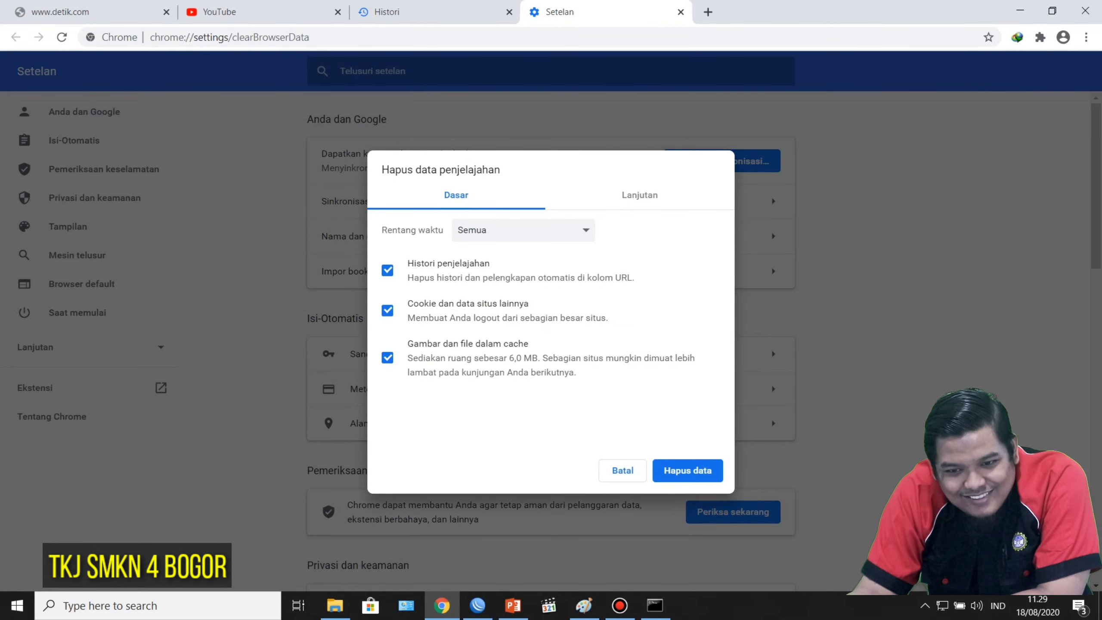
left_click(680, 471)
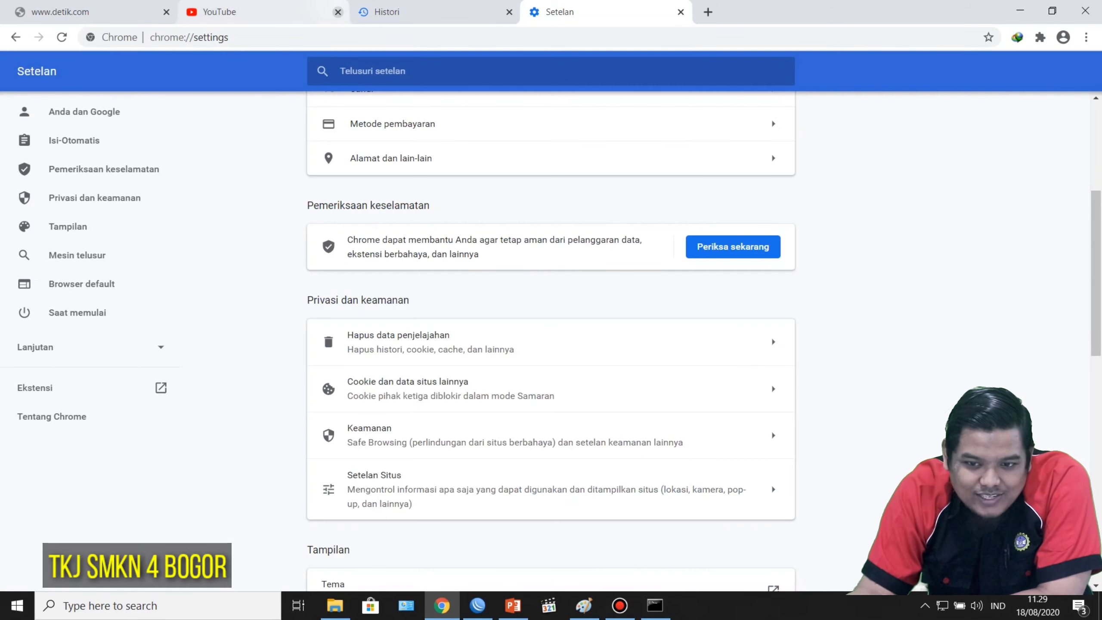
left_click(338, 12)
left_click(338, 12)
left_click(338, 11)
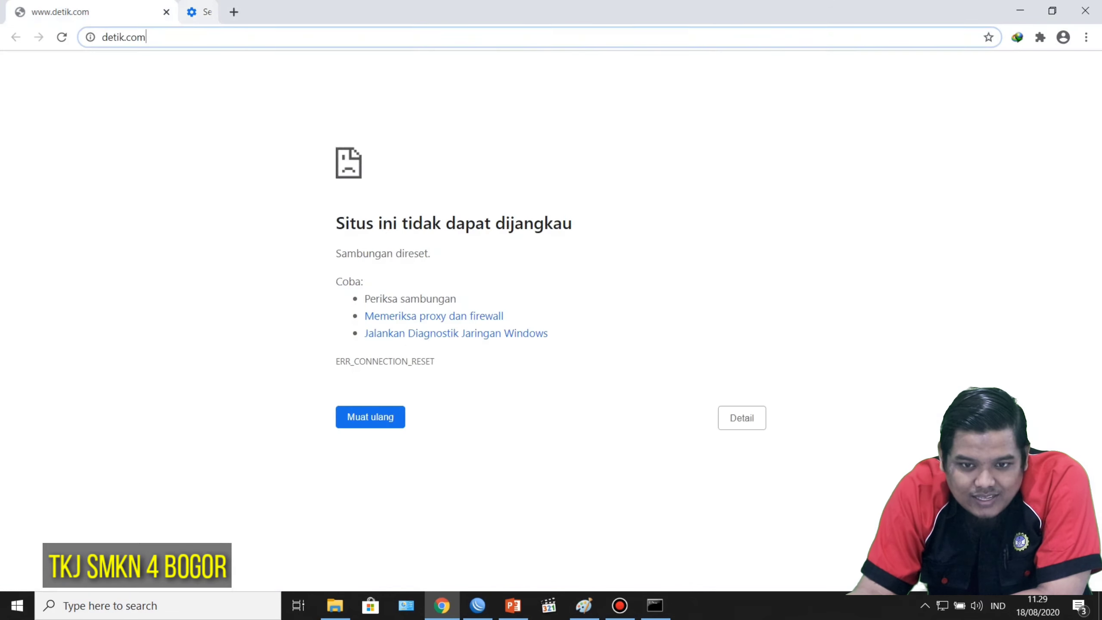
Step: Load youtube.com again in a new tab to retest the firewall rule with cleared browser data
left_click(194, 12)
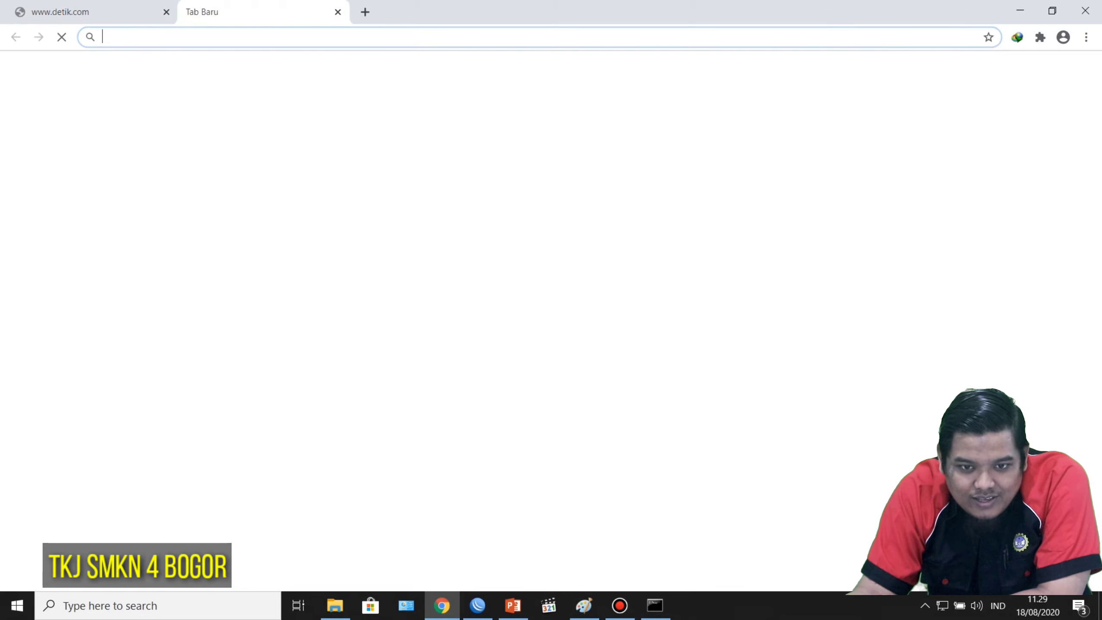
type("youtube")
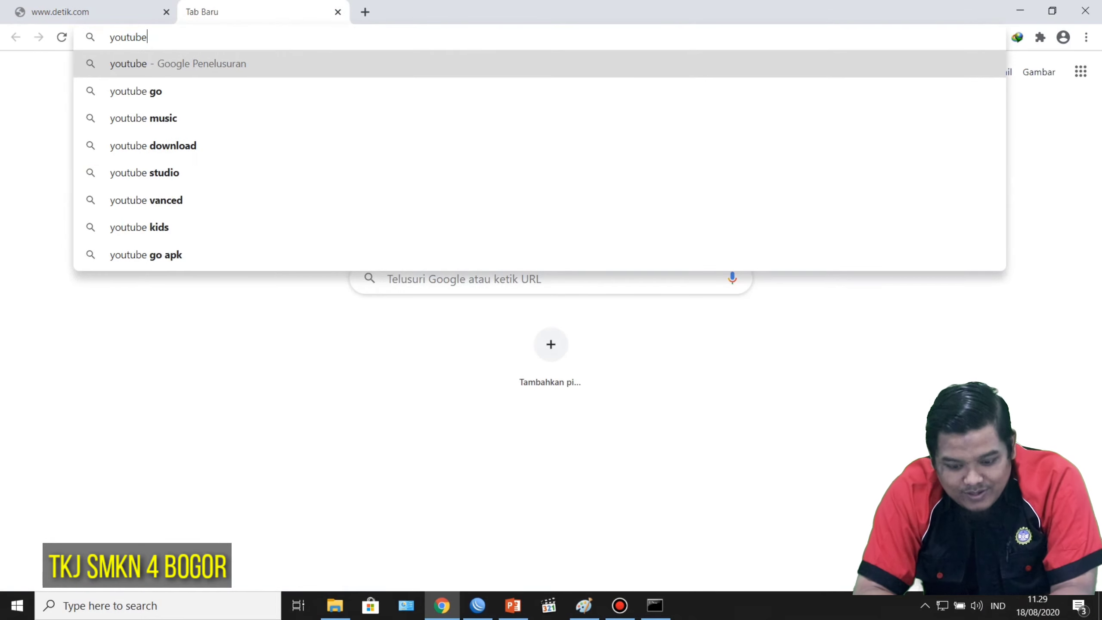
type(".com")
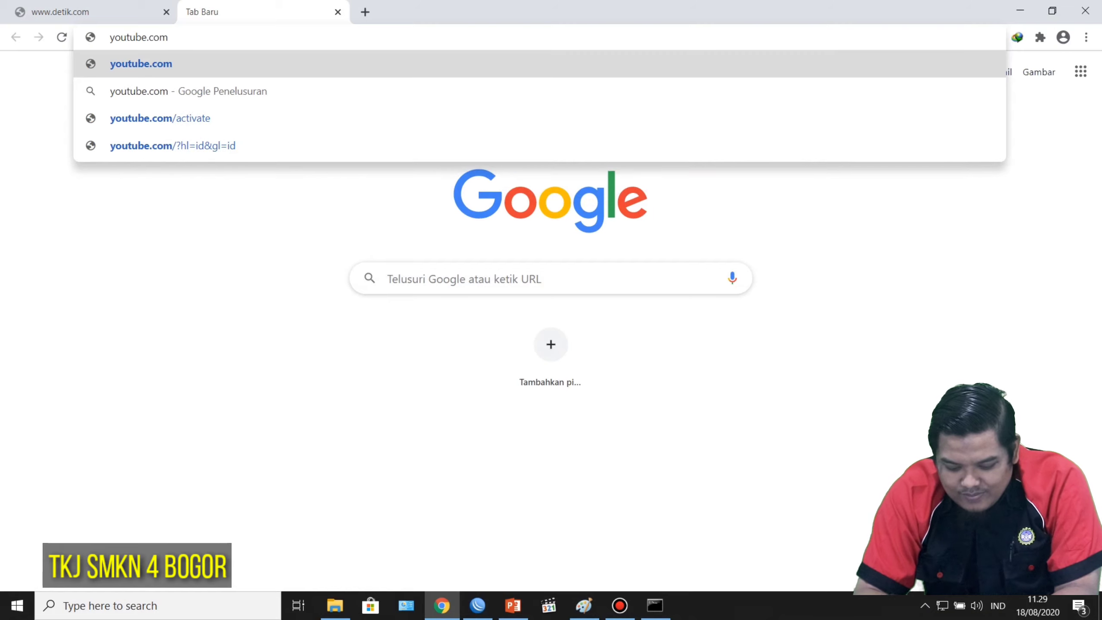
key("Return")
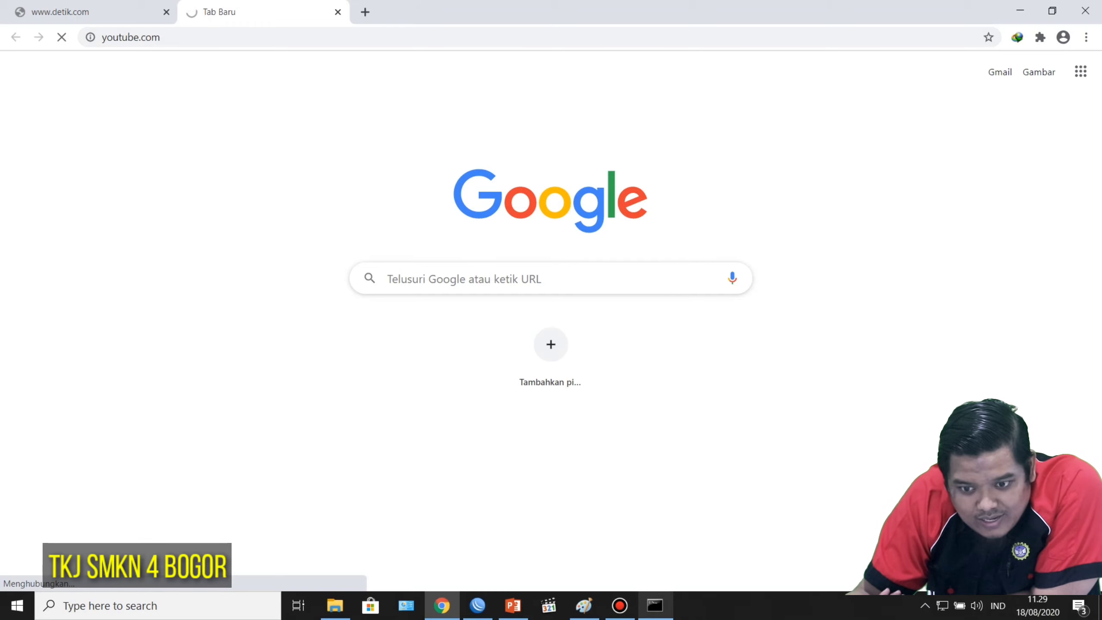
mouse_move(656, 606)
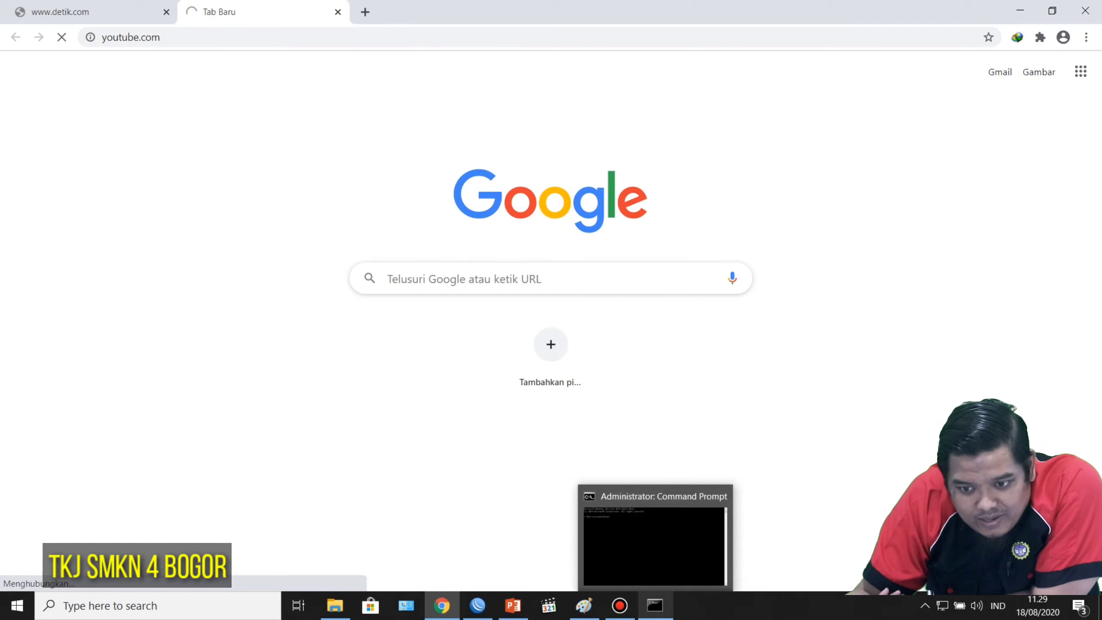
Step: Switch to the Command Prompt and ping youtube.com to check the connection to the site
left_click(655, 606)
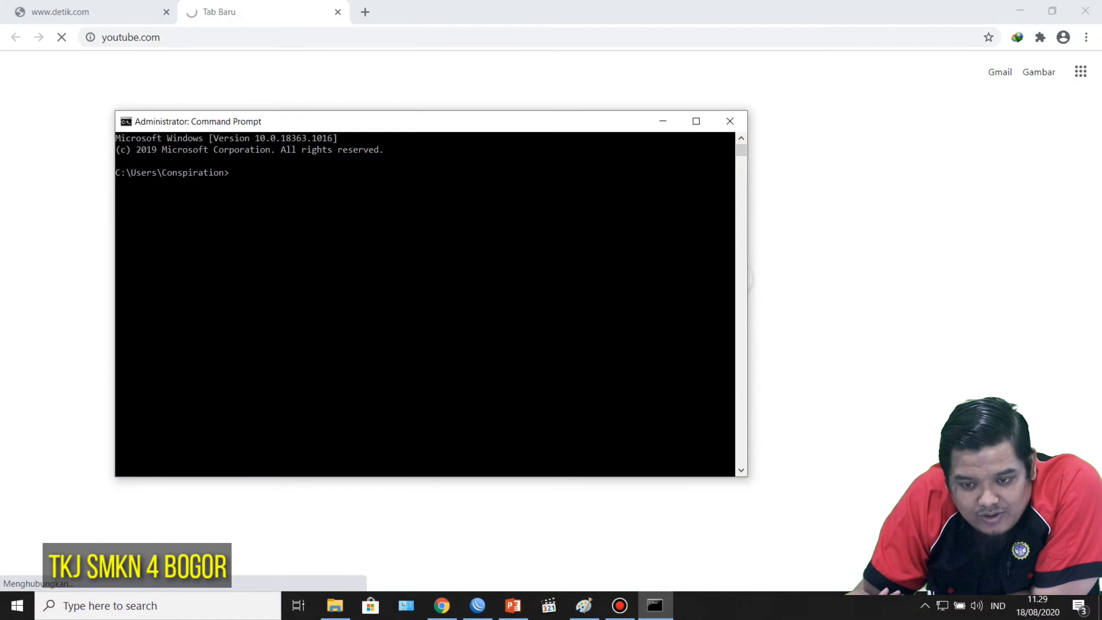
type("pin")
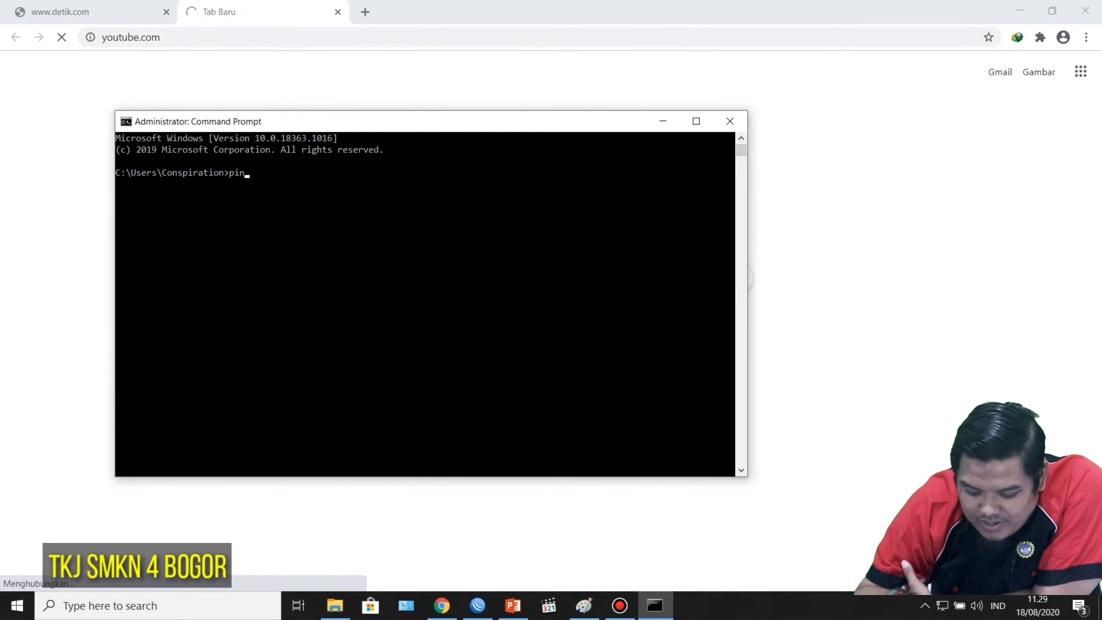
type("g youtub")
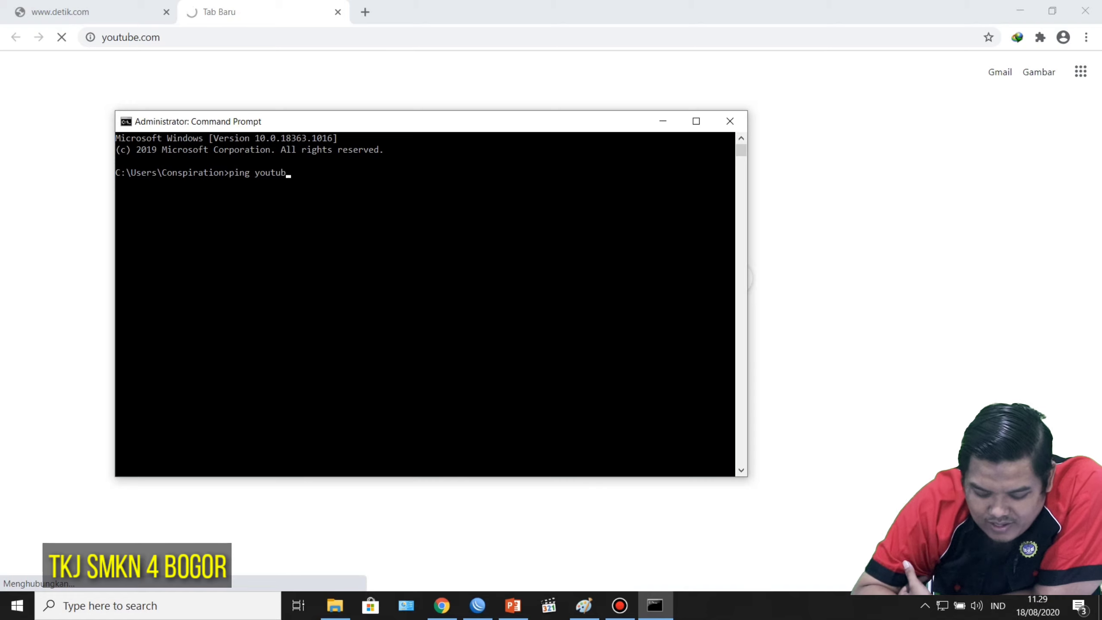
type("e.c")
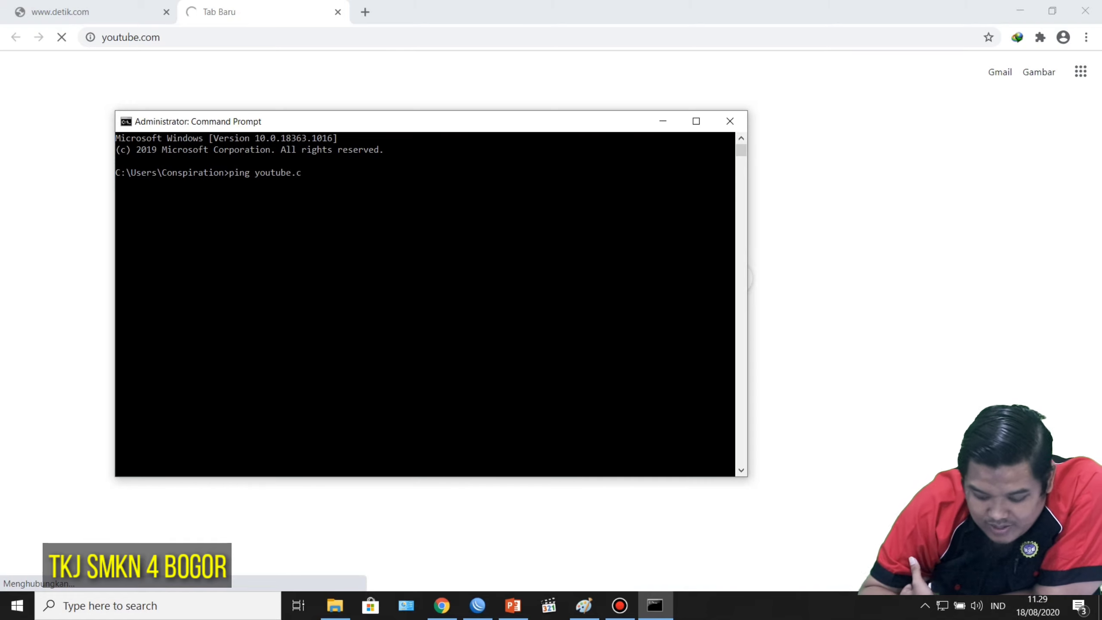
type("om")
key("Return")
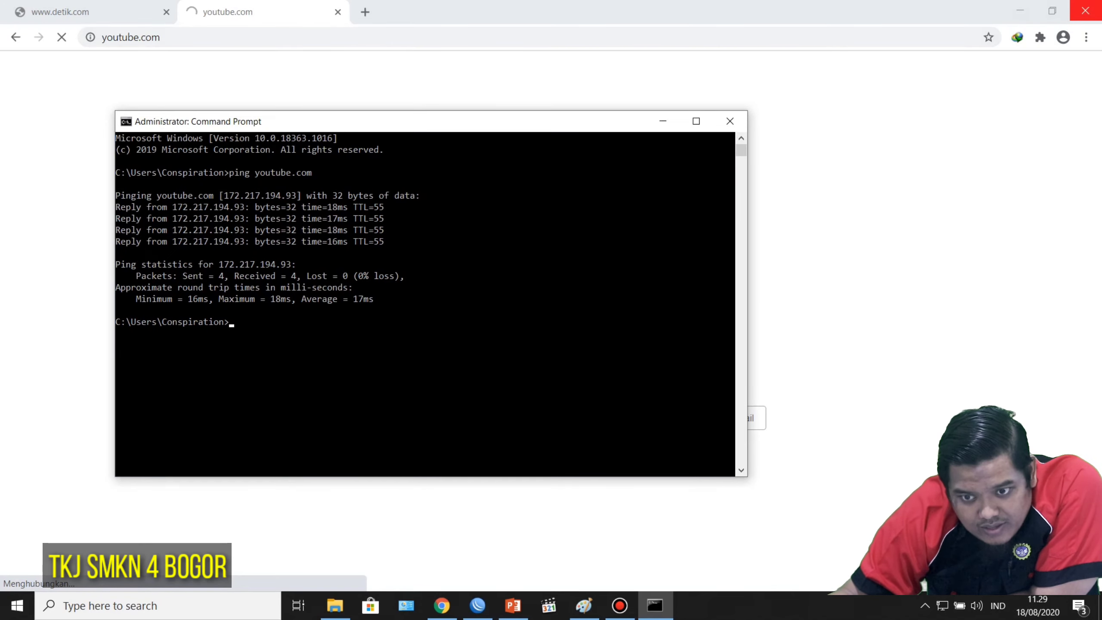
Step: Close the Chrome browser and minimize the Command Prompt window
key("alt+Tab")
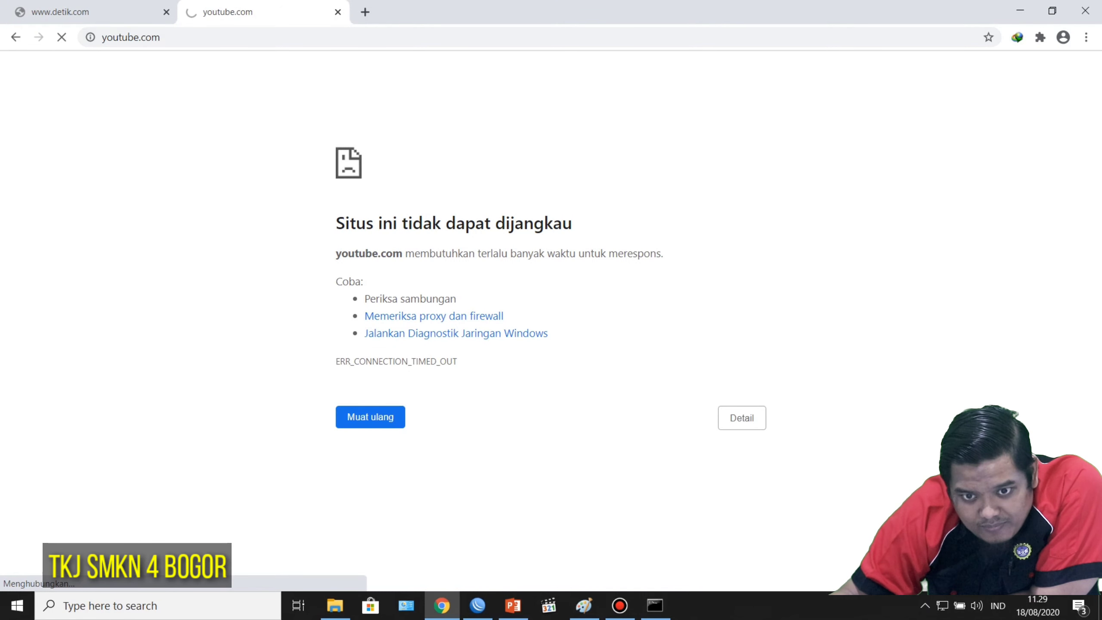
left_click(1085, 10)
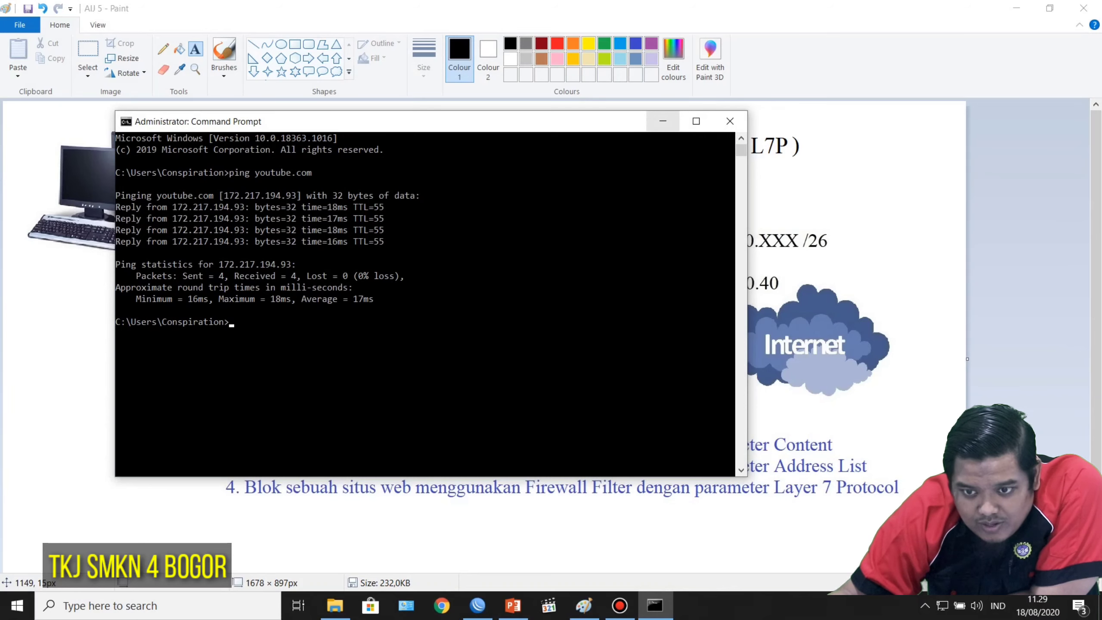
left_click(662, 121)
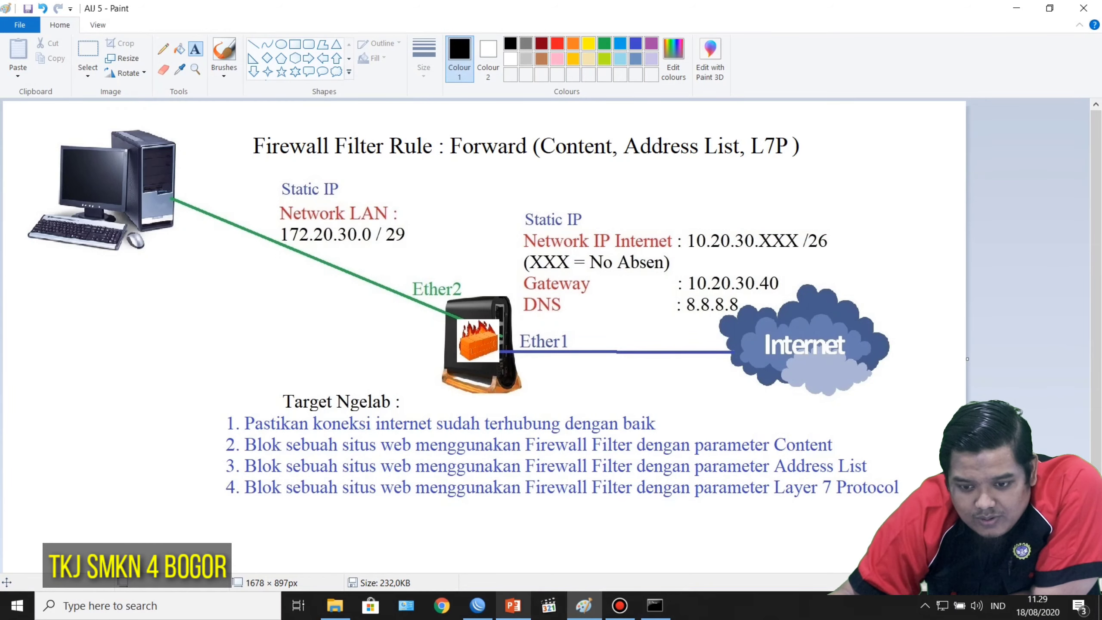
Step: Switch to the PowerPoint slide show to view the Address List slide, and hide it again
left_click(512, 605)
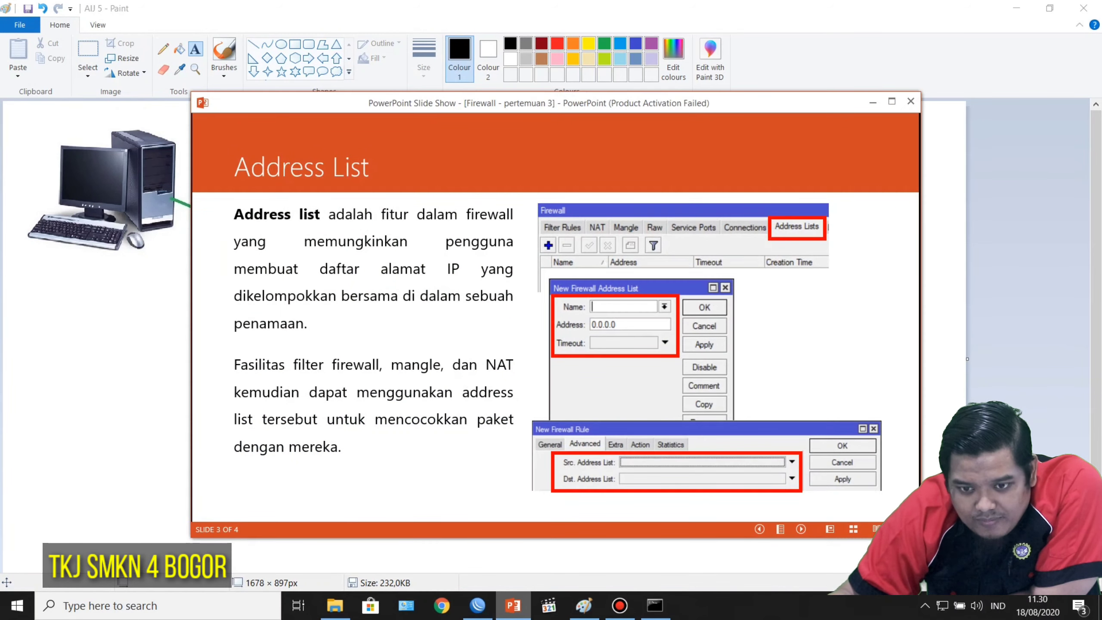
left_click(513, 605)
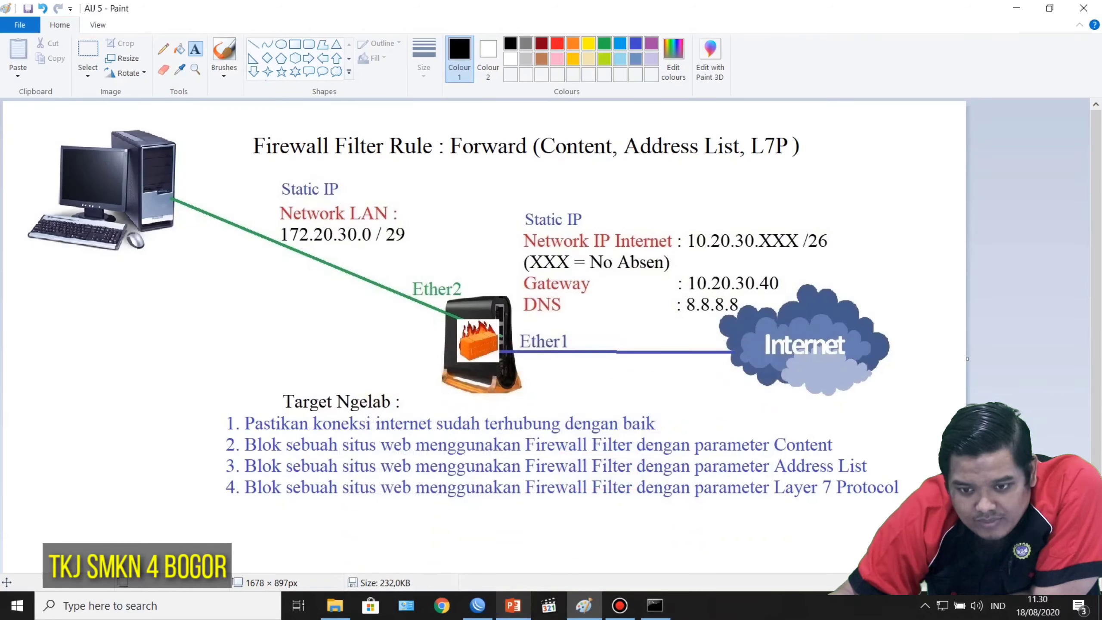
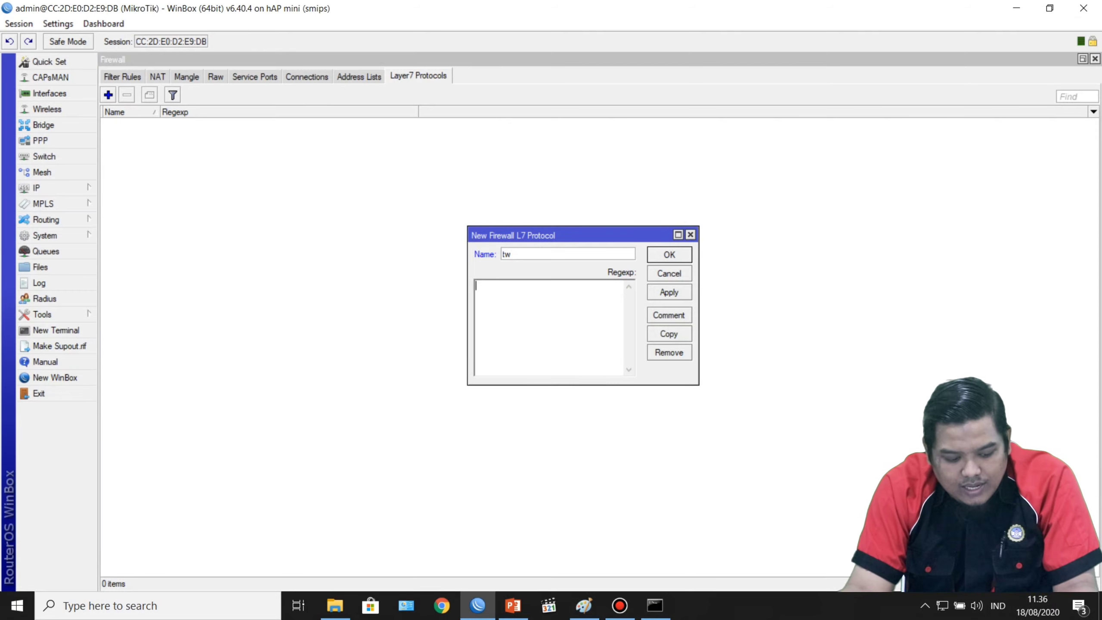
Step: Enter ^.+(twitter.com).*$ as the regular expression of the new Layer 7 protocol tw
type("^")
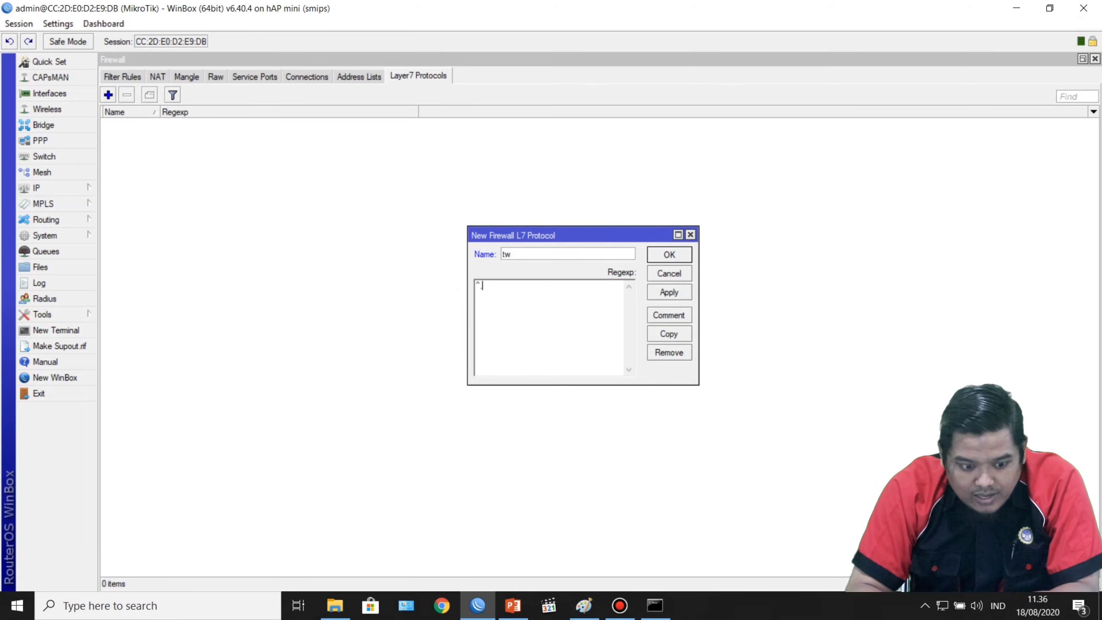
type(" +")
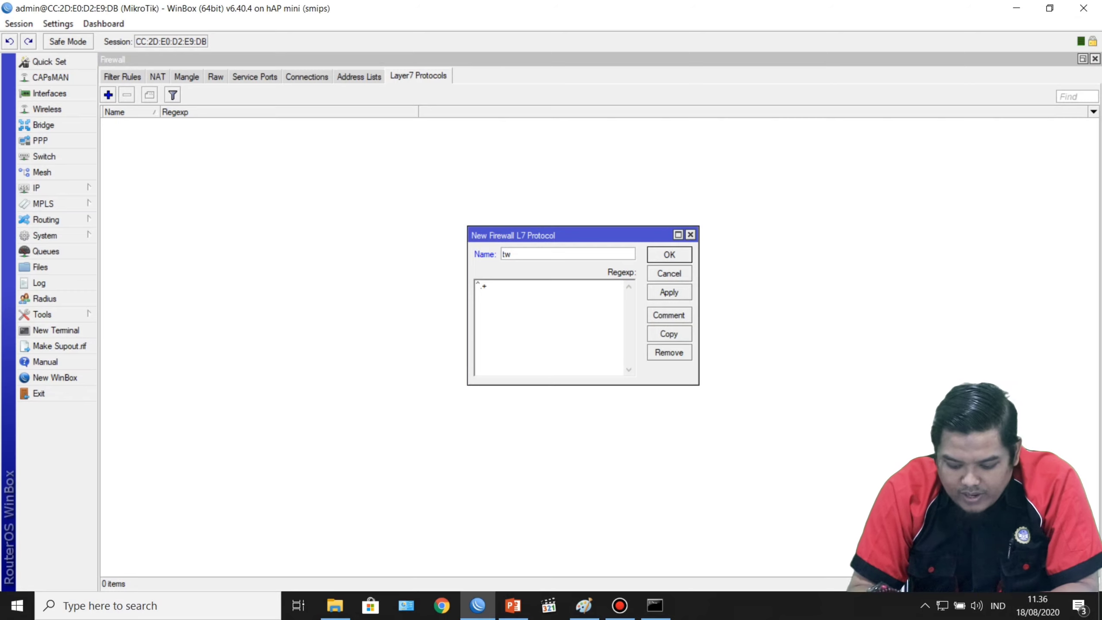
type("(t")
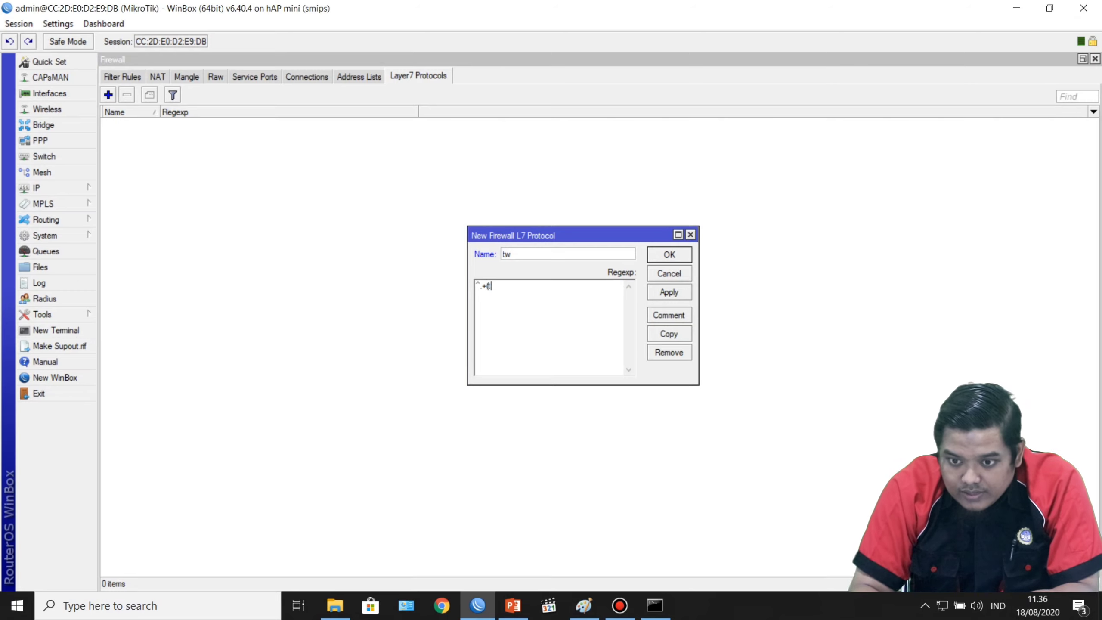
type("witter.com")
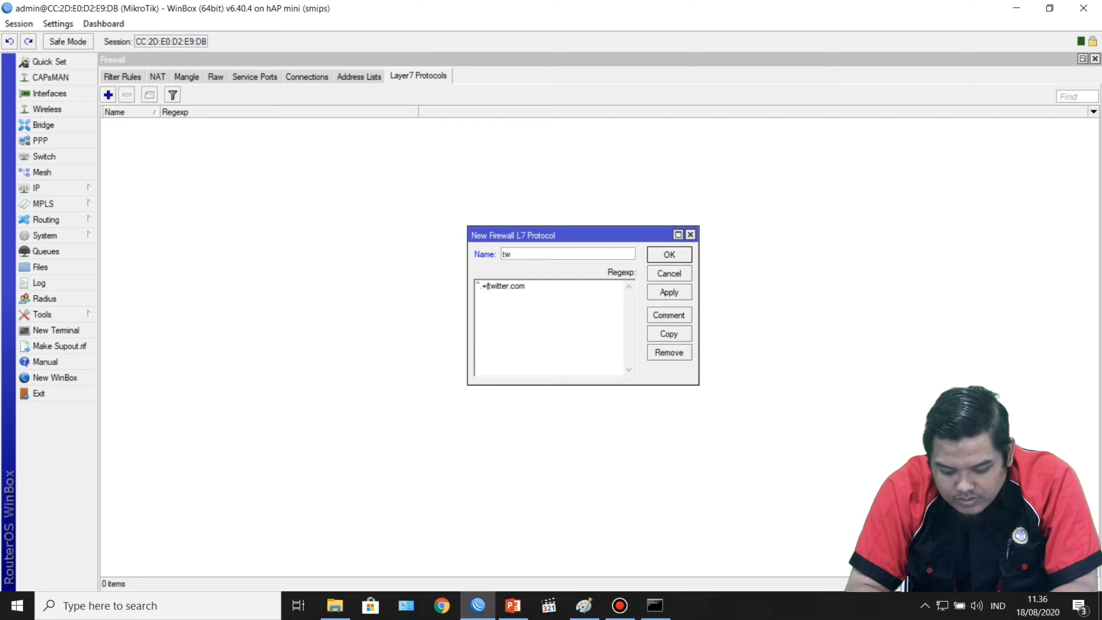
type(").*")
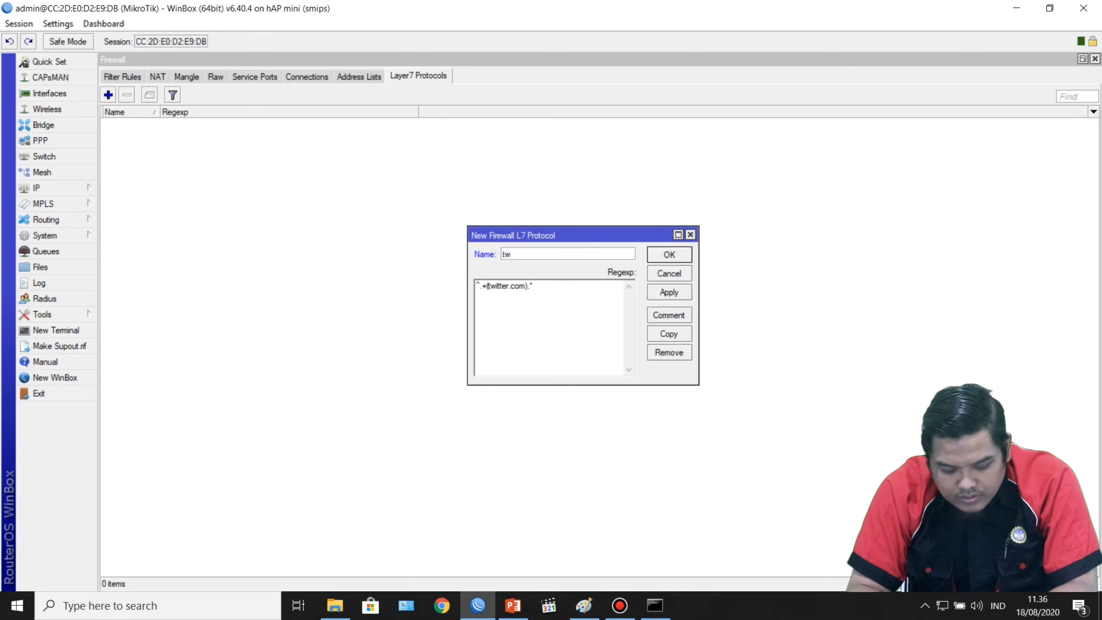
type("$")
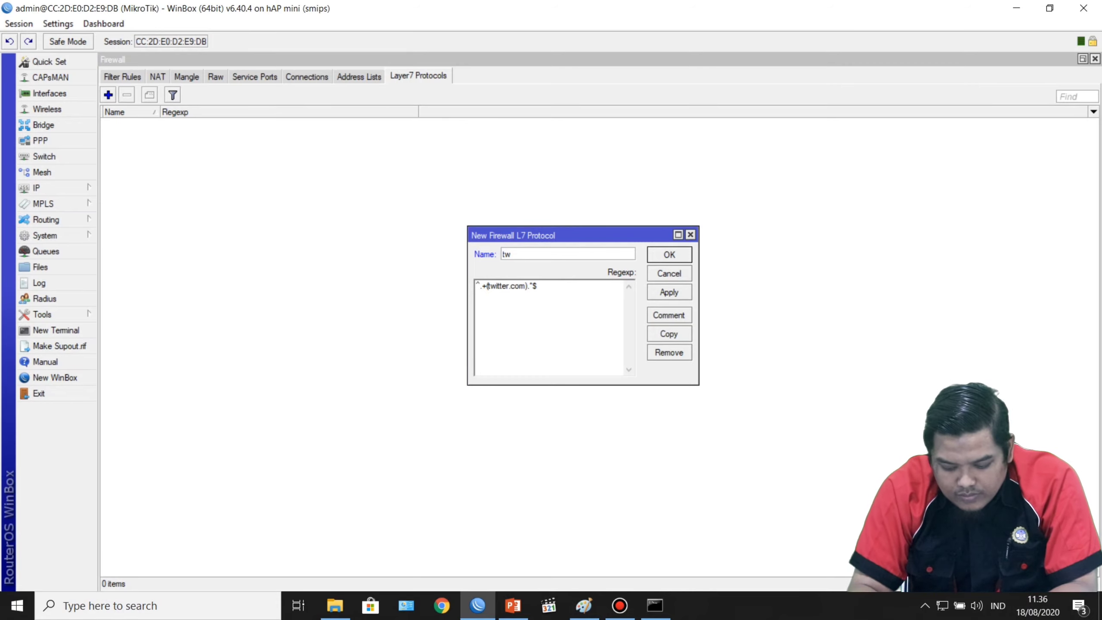
Step: Copy the regular expression of the tw protocol into a new Notepad document
key("shift+Home")
key("ctrl+c")
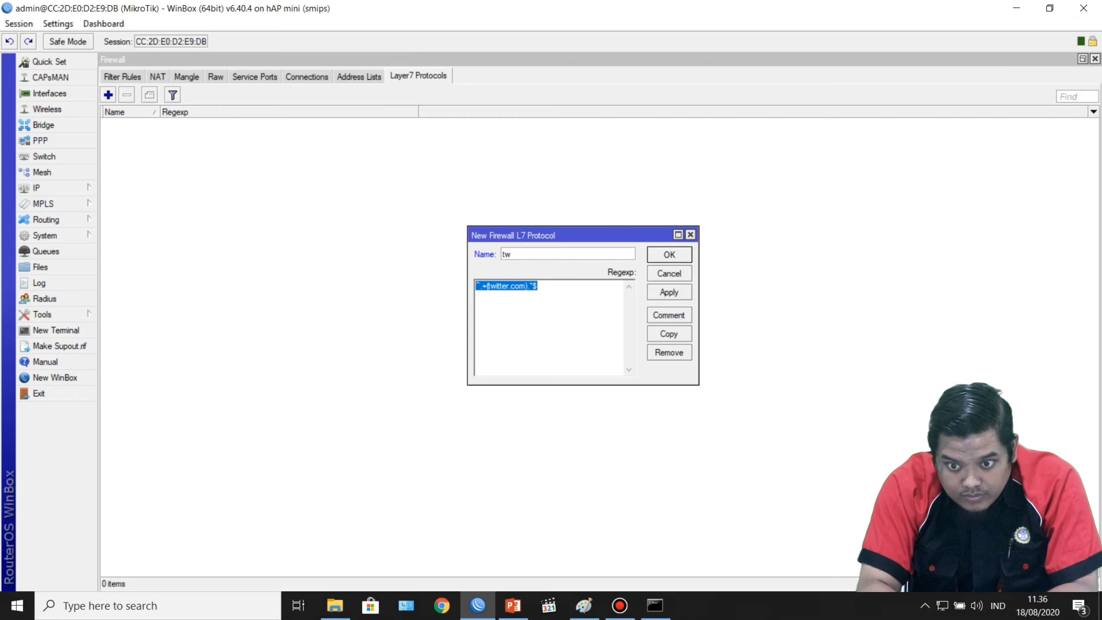
key("super+r")
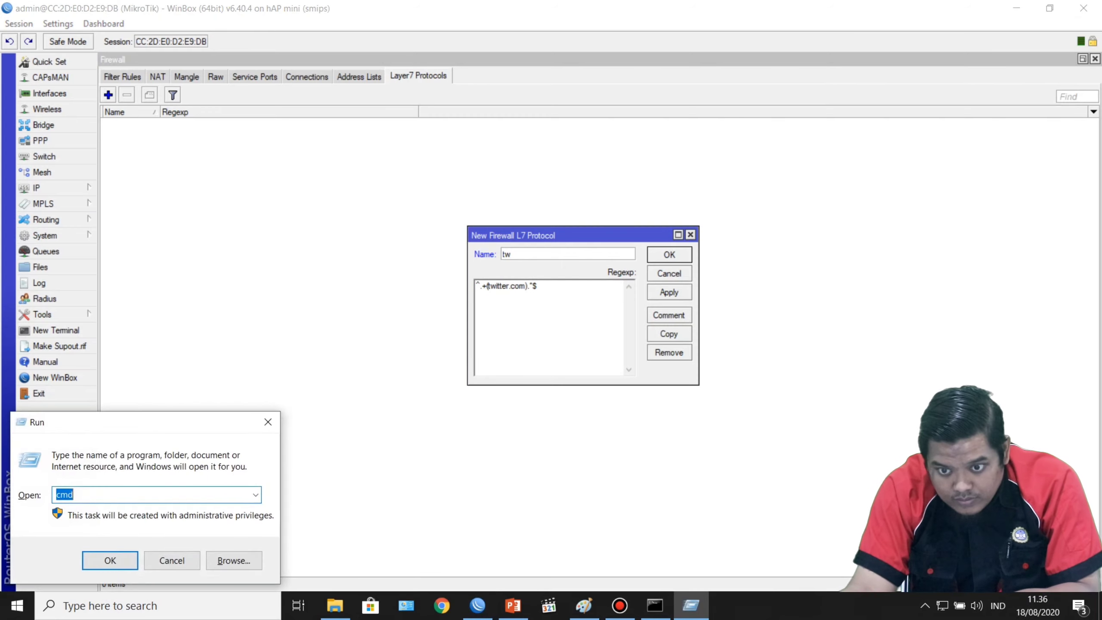
type("note")
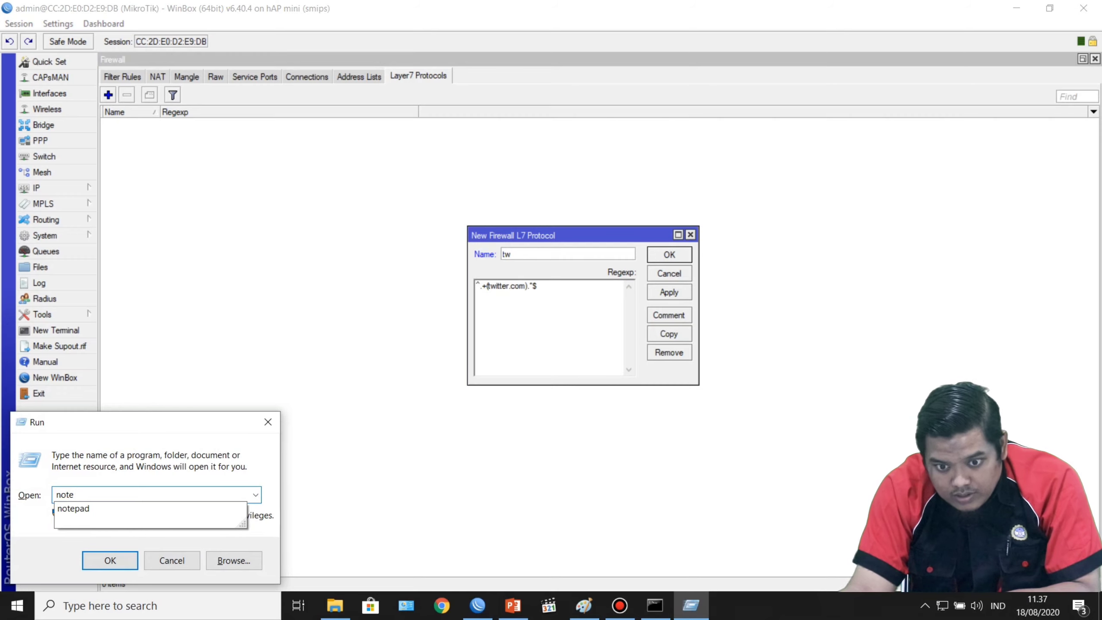
key("Down")
key("Return")
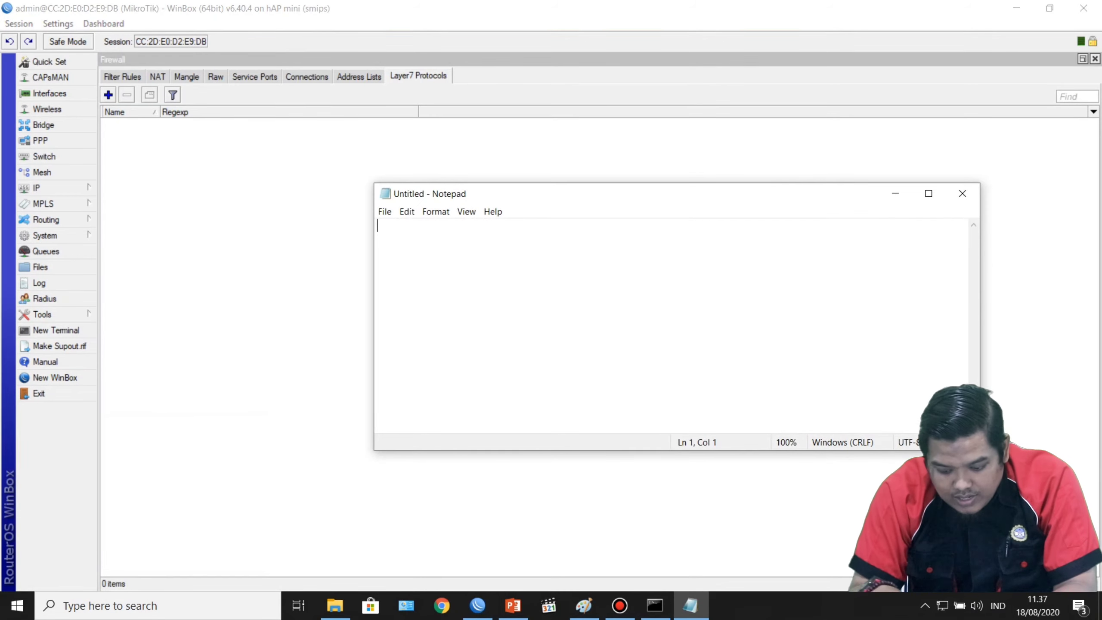
key("ctrl+v")
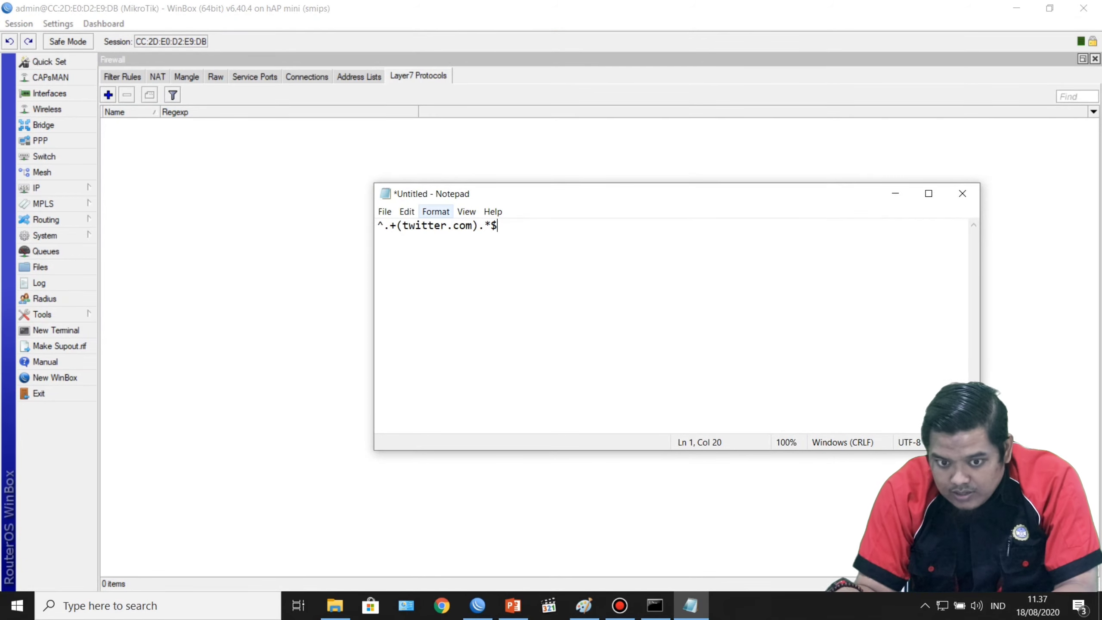
Step: Set the Notepad font size to 24 and move the window toward the upper middle of the screen
left_click(435, 211)
left_click(433, 240)
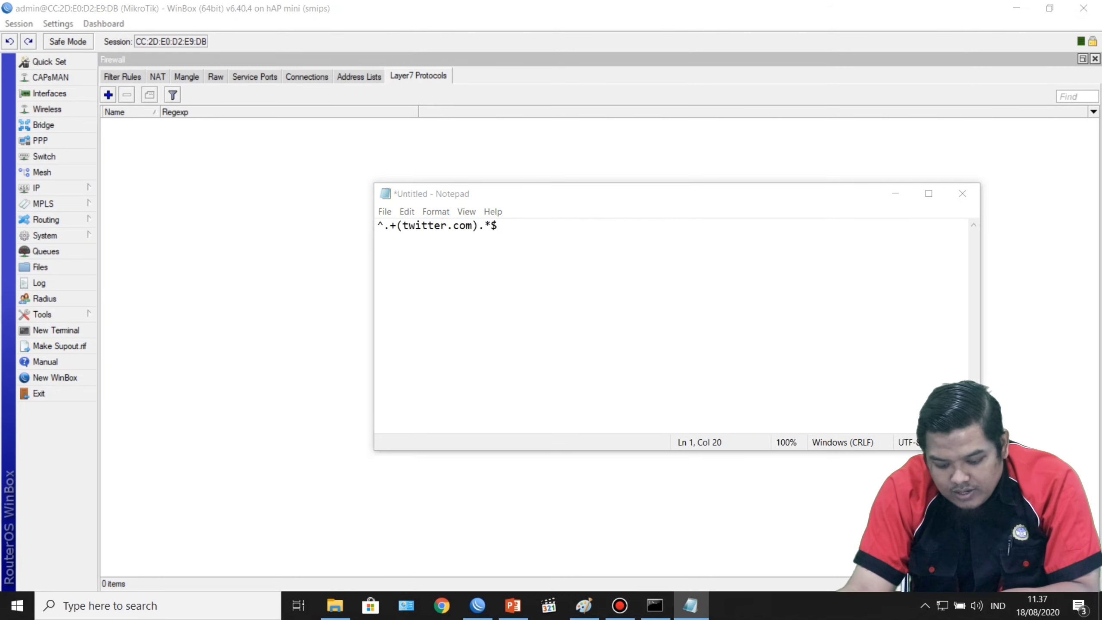
left_click(636, 362)
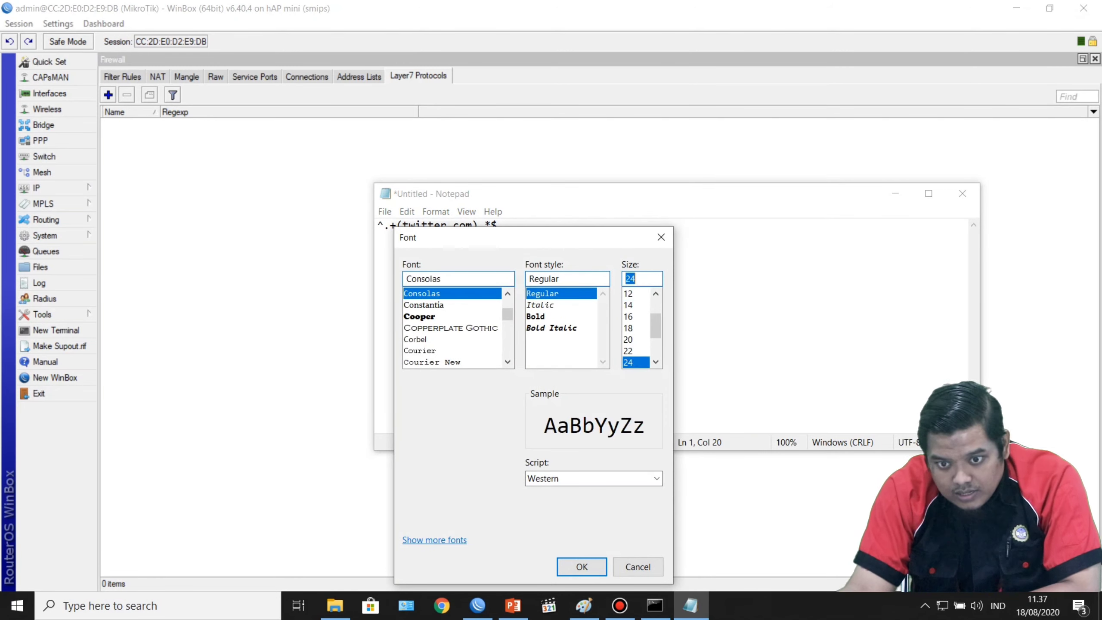
left_click(582, 567)
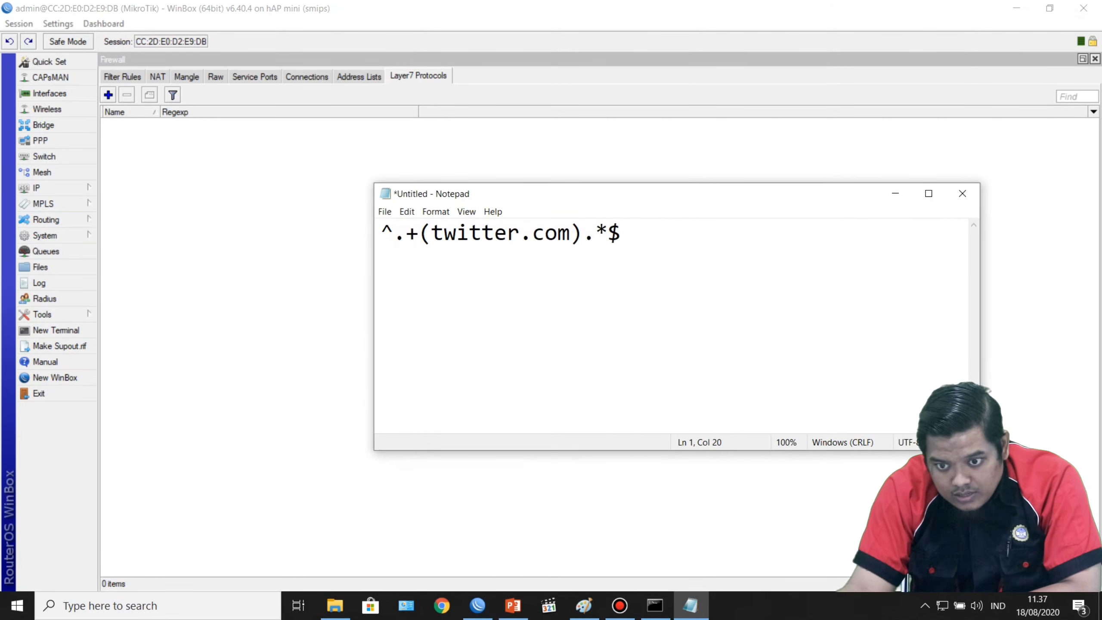
left_click_drag(472, 187, 368, 150)
left_click_drag(289, 196, 278, 196)
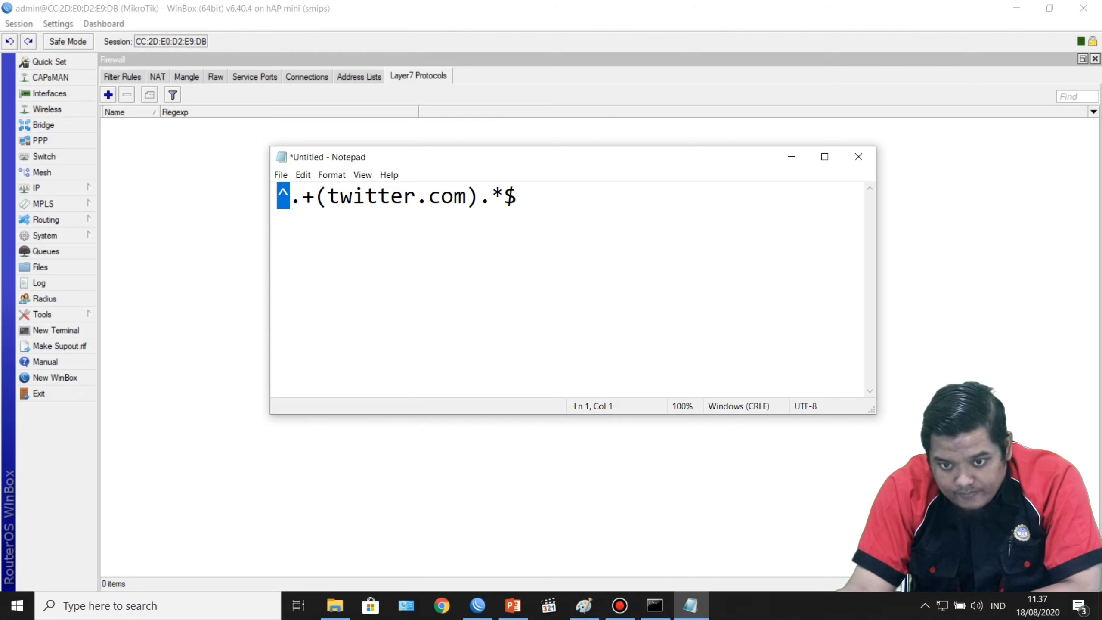
left_click_drag(302, 197, 516, 196)
left_click(327, 196)
Step: Duplicate the ^.+(twitter.com).*$ expression on a new line above the original
left_click(277, 196)
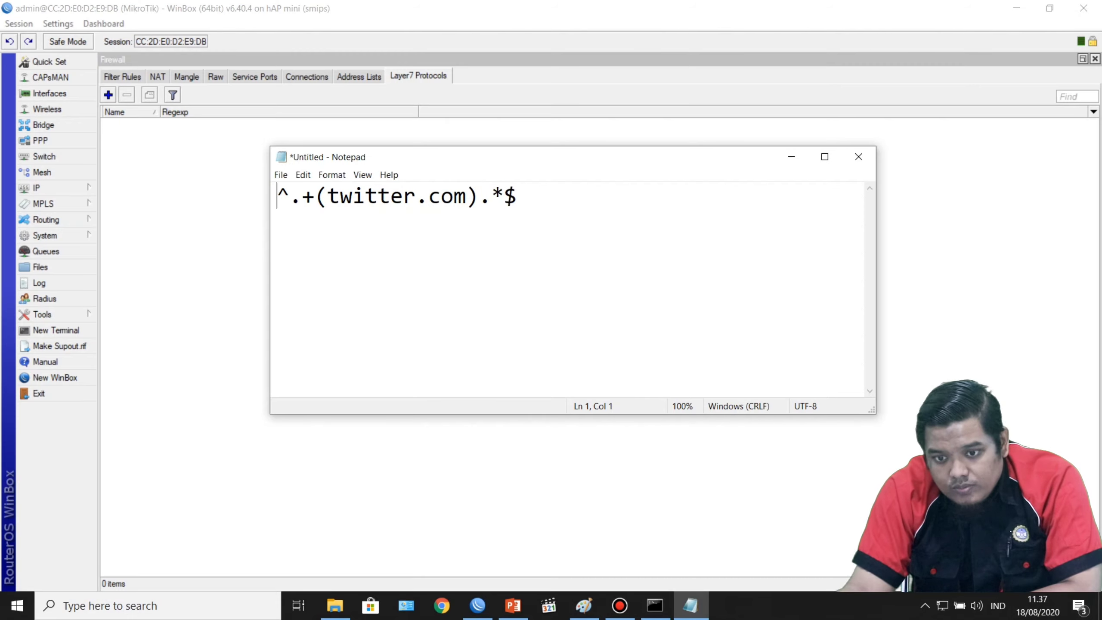
key("Return")
key("Up")
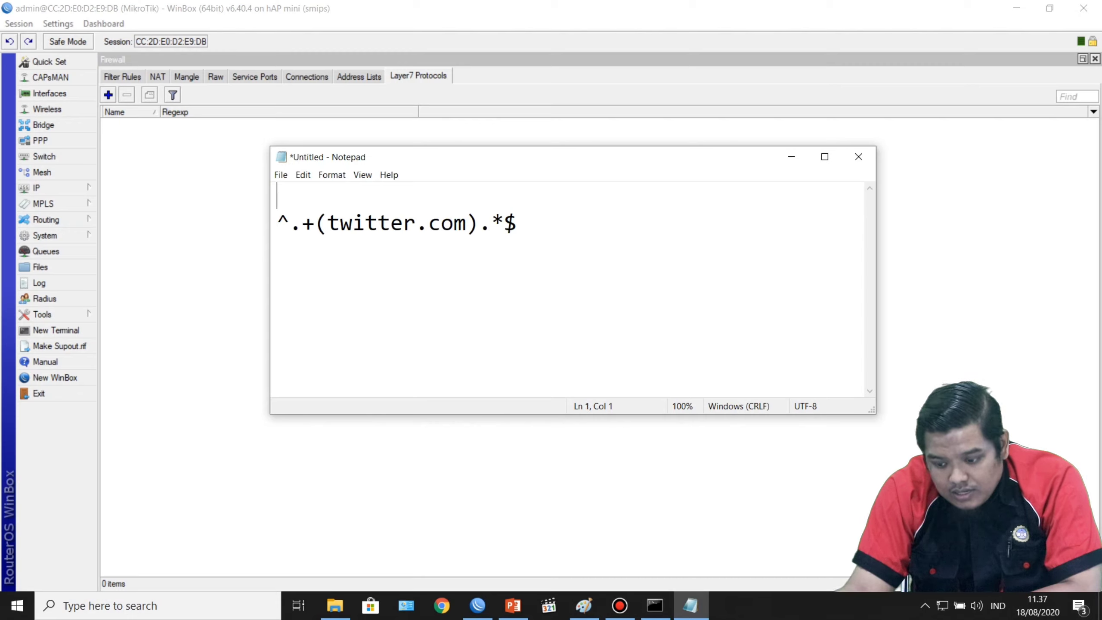
key("Down")
key("shift+Right")
key("shift+Right")
key("shift+Right")
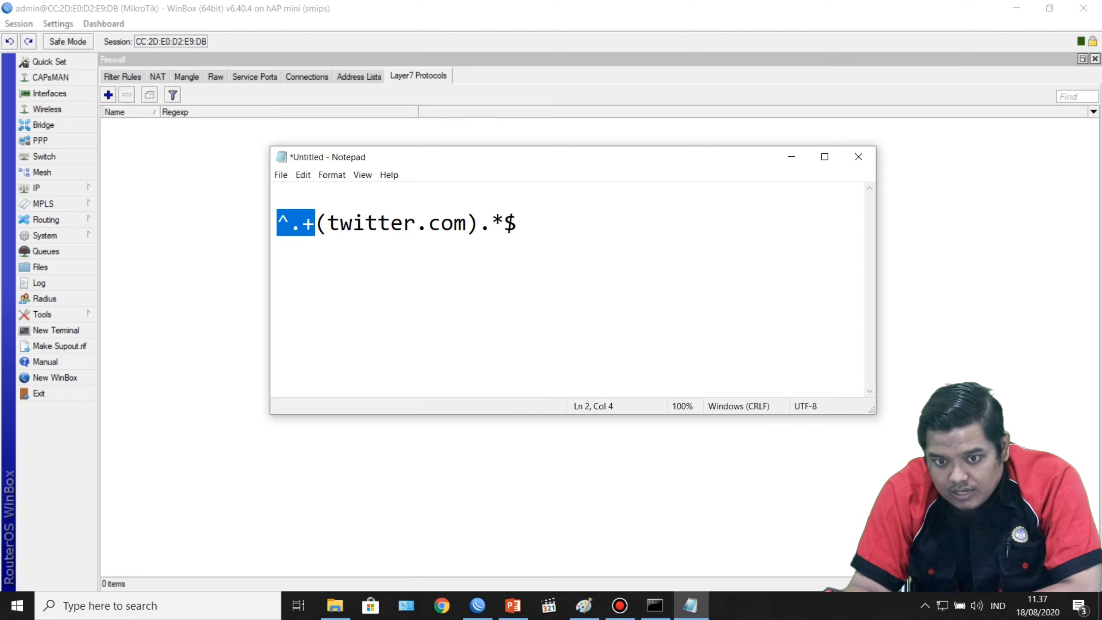
key("End")
key("shift+Home")
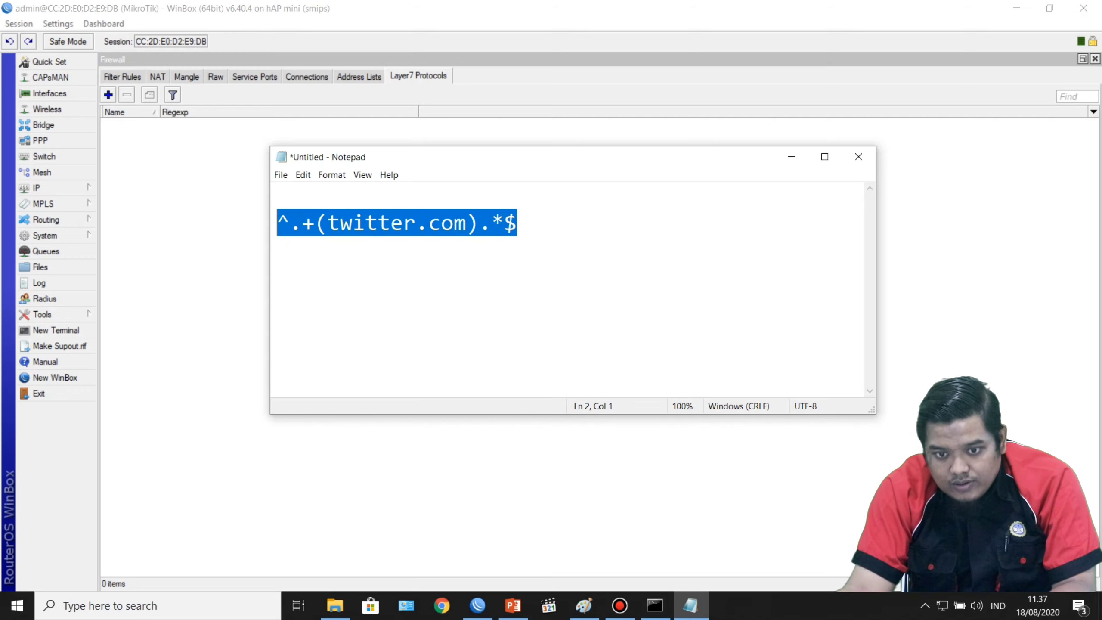
key("ctrl+c")
key("Up")
key("ctrl+v")
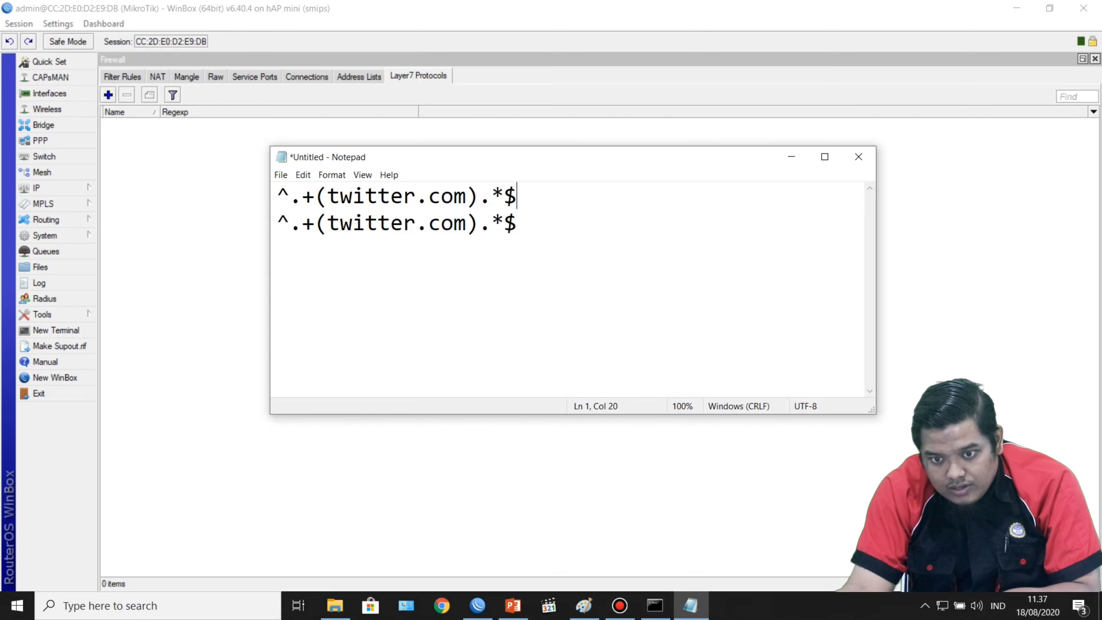
Step: Replace twitter.com in the first line with the placeholder nama web and add a blank line below it
left_click_drag(466, 200, 328, 203)
type("nama we")
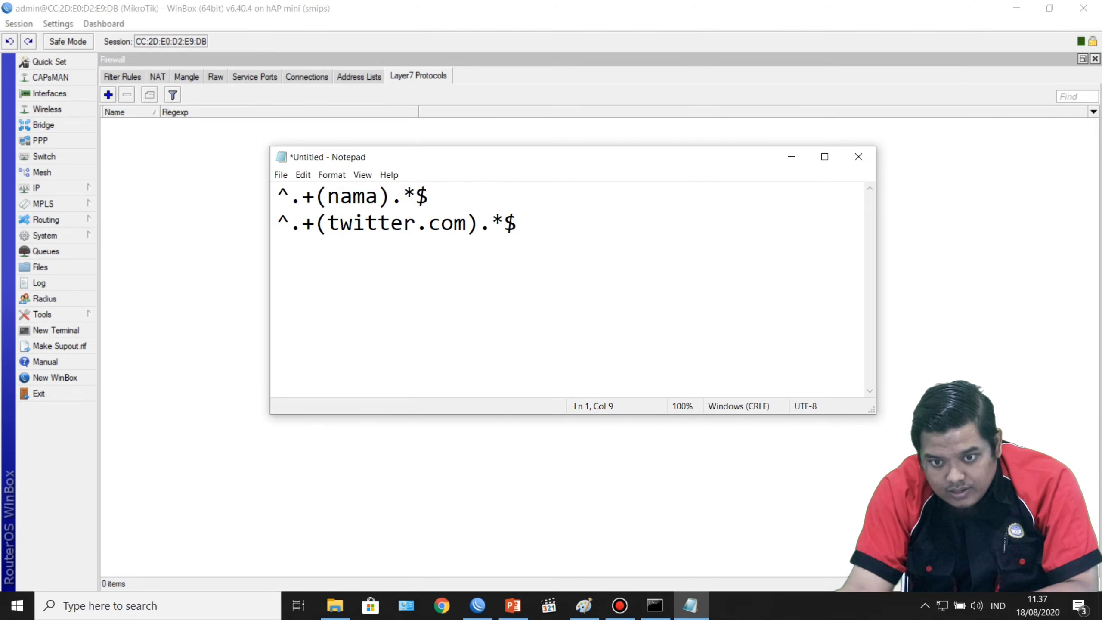
type("b")
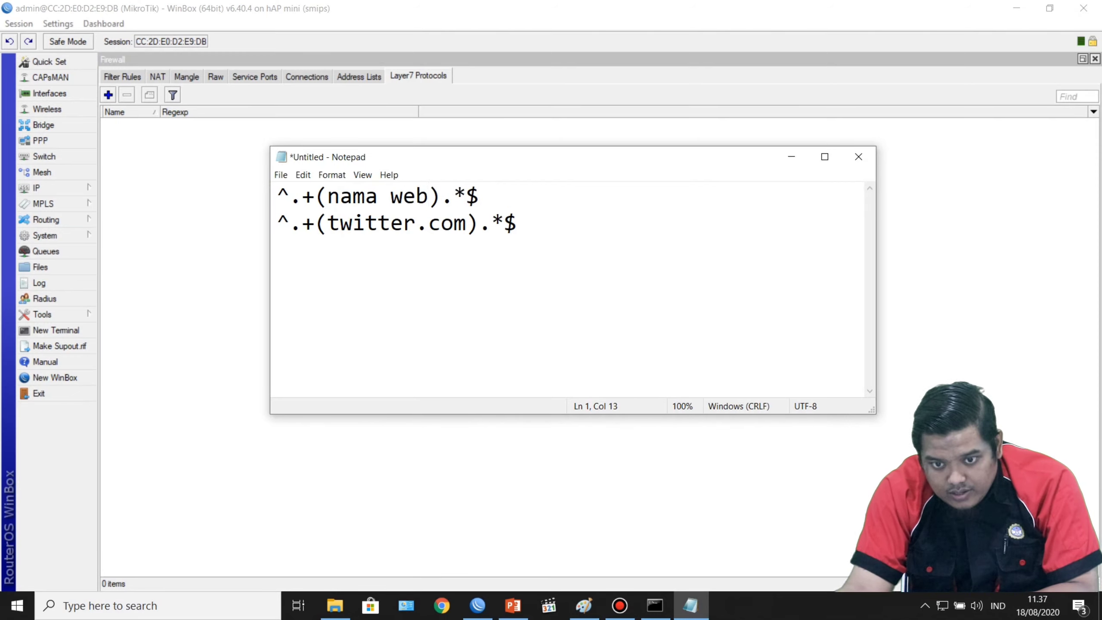
key("End")
key("Return")
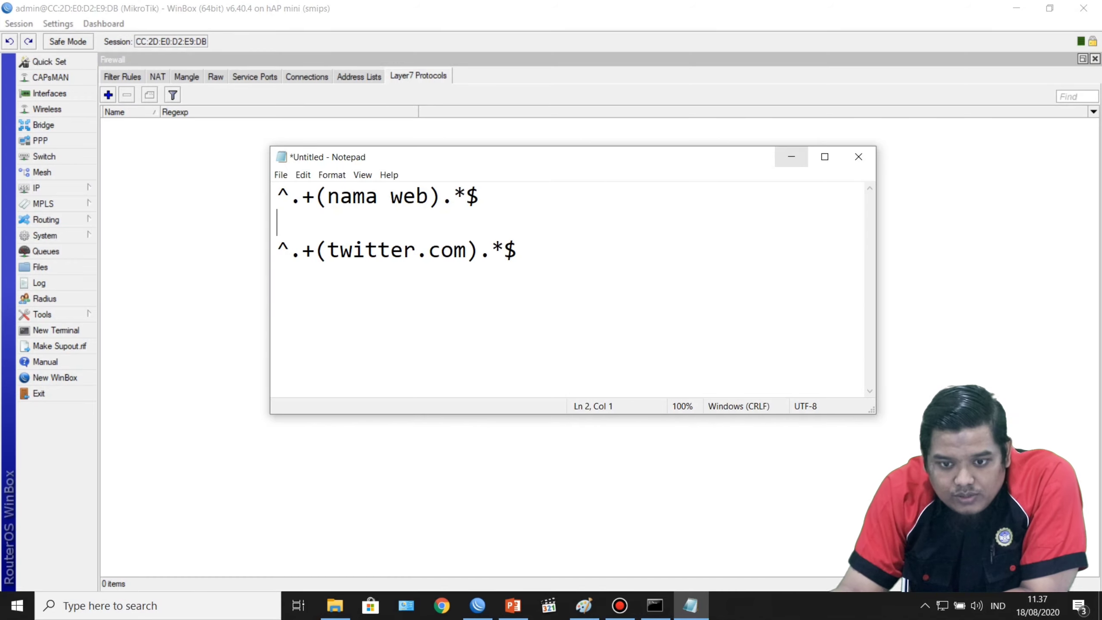
Step: Select the whole ^.+(twitter.com).*$ expression on the third line
left_click(517, 250)
left_click_drag(517, 250, 277, 250)
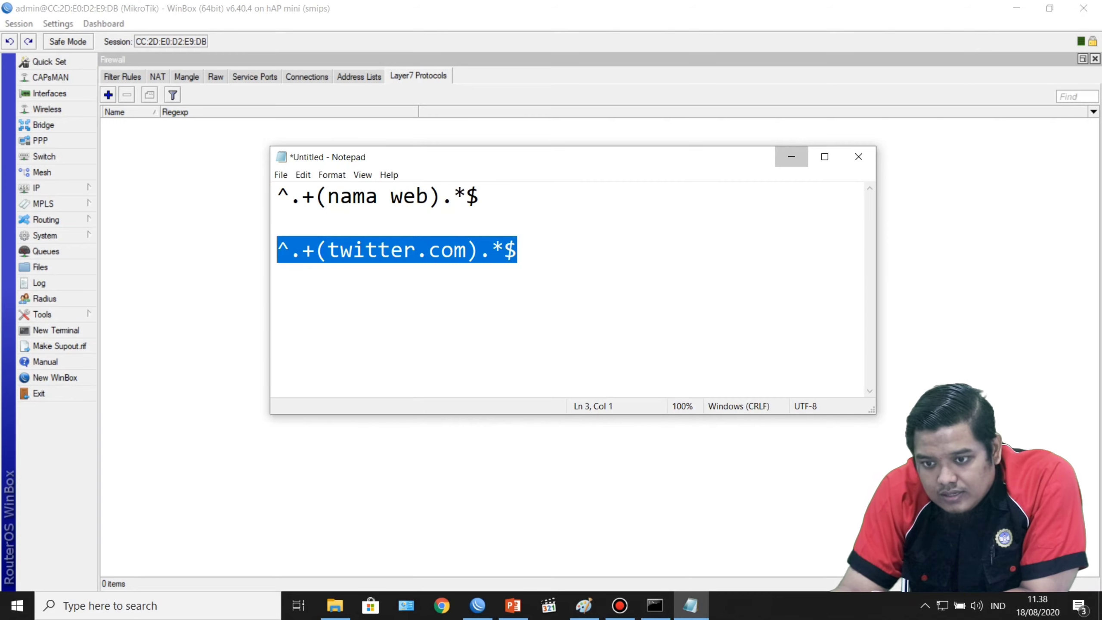
Step: Return to the new Layer 7 protocol and save it as tw with the regexp ^.+(twitter.com).*$
left_click(791, 156)
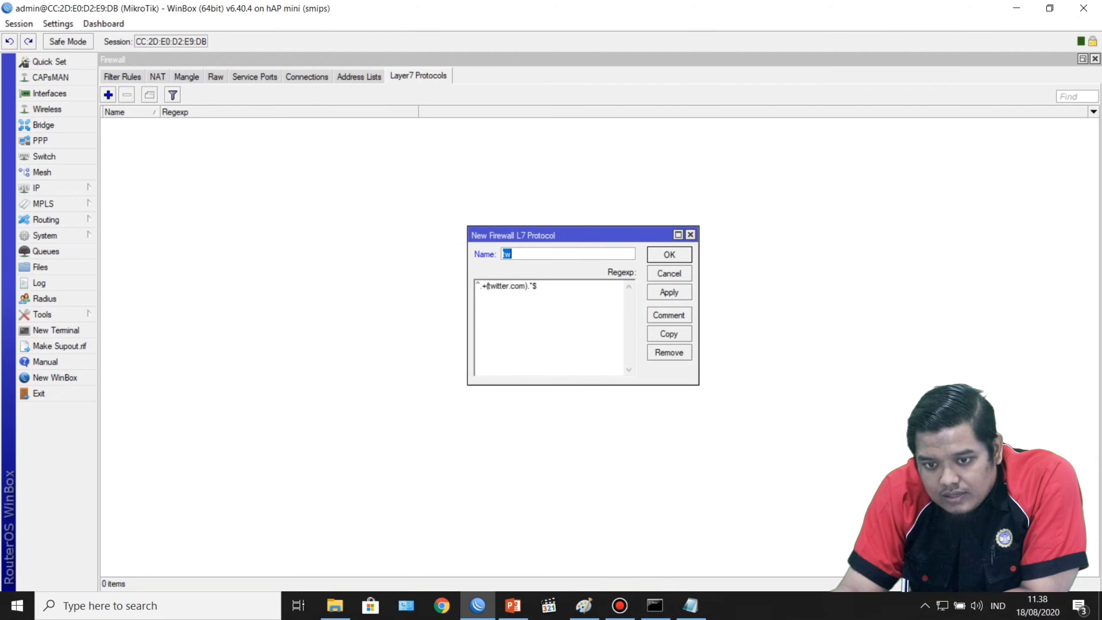
left_click(669, 292)
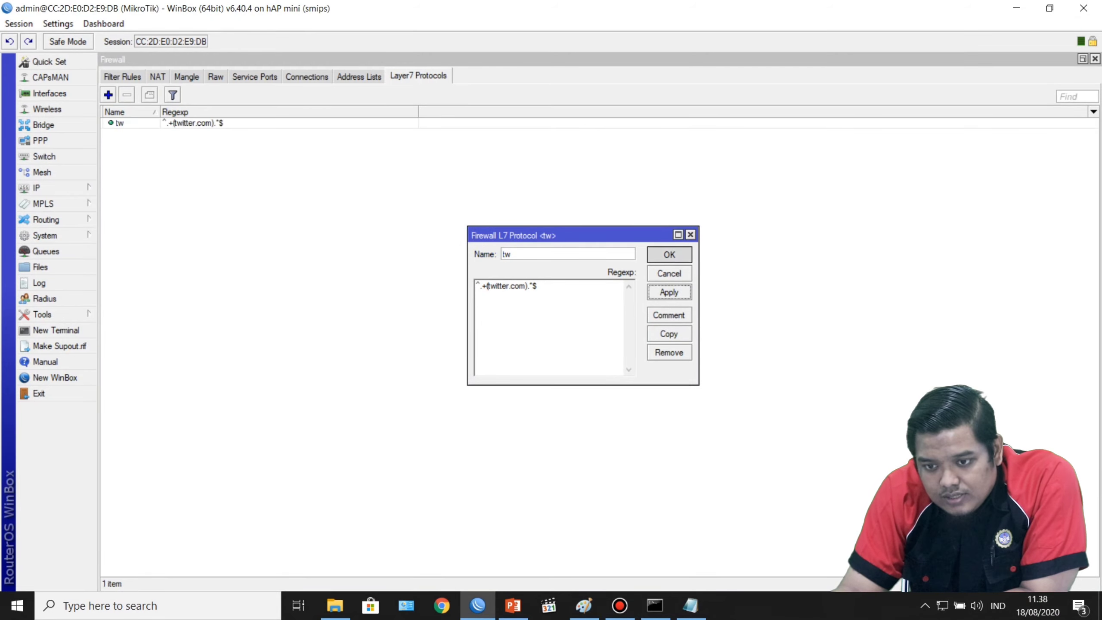
key("Return")
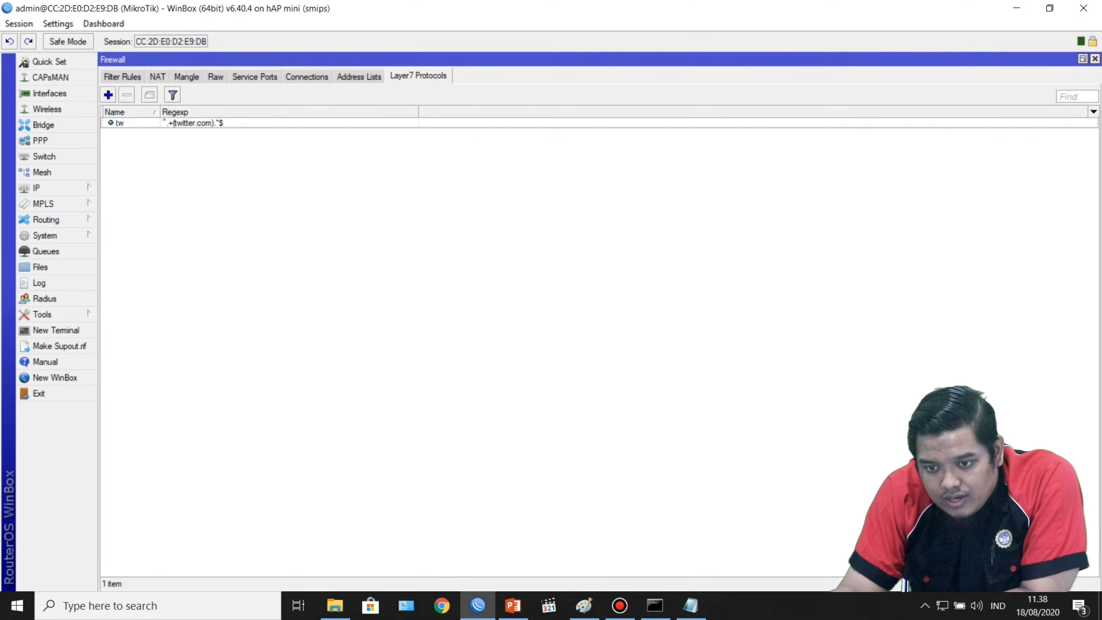
Step: Start a new firewall filter rule with the chain forward and the protocol 6 (tcp)
left_click(122, 76)
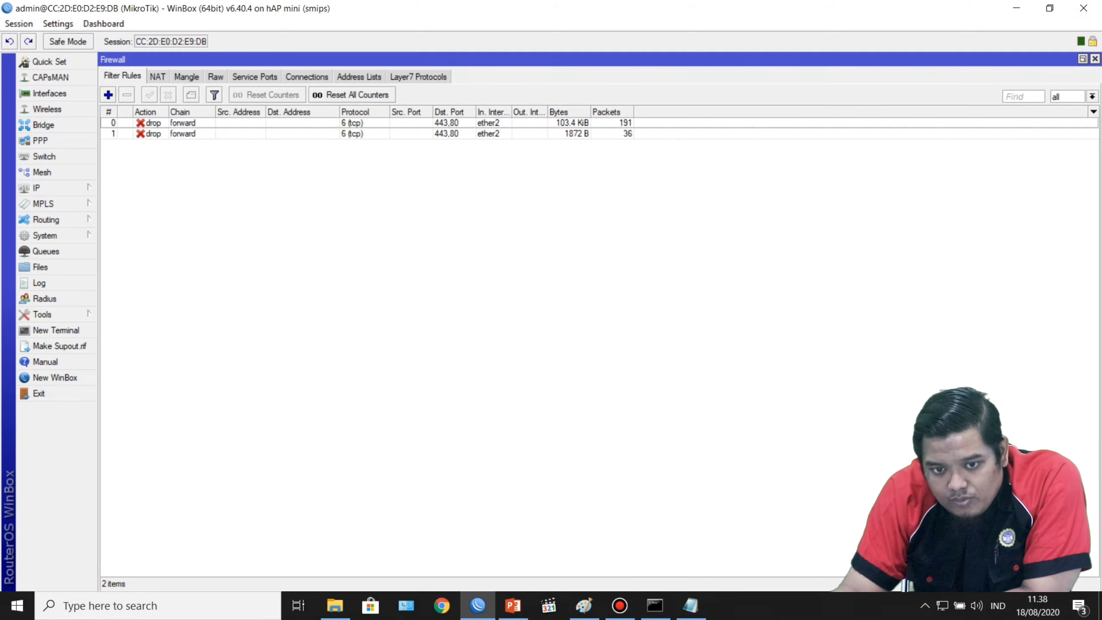
left_click(108, 95)
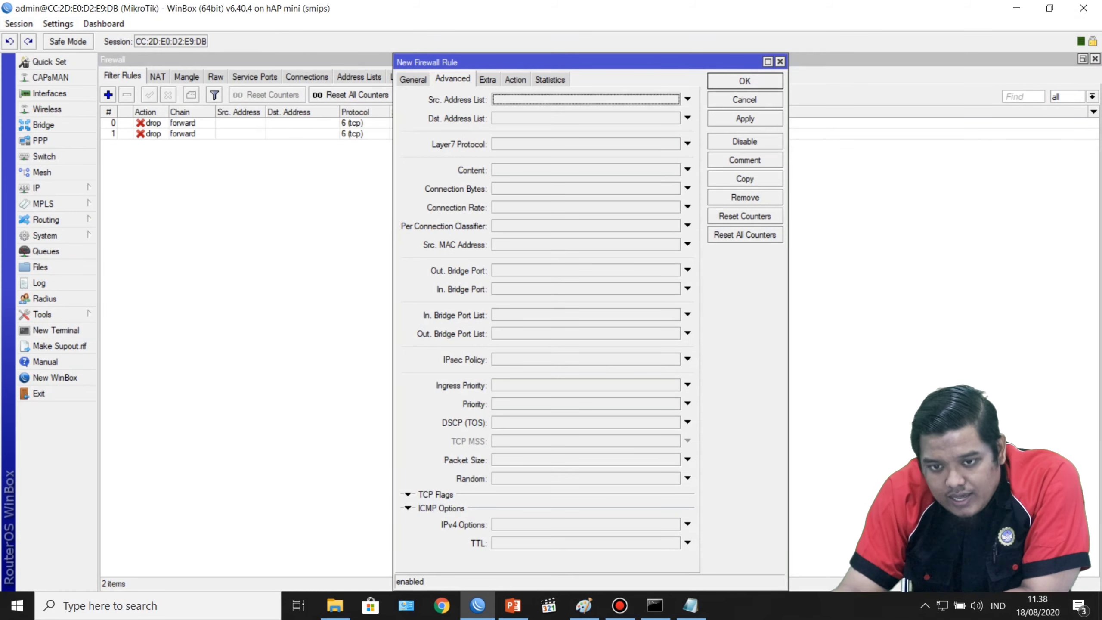
left_click(413, 79)
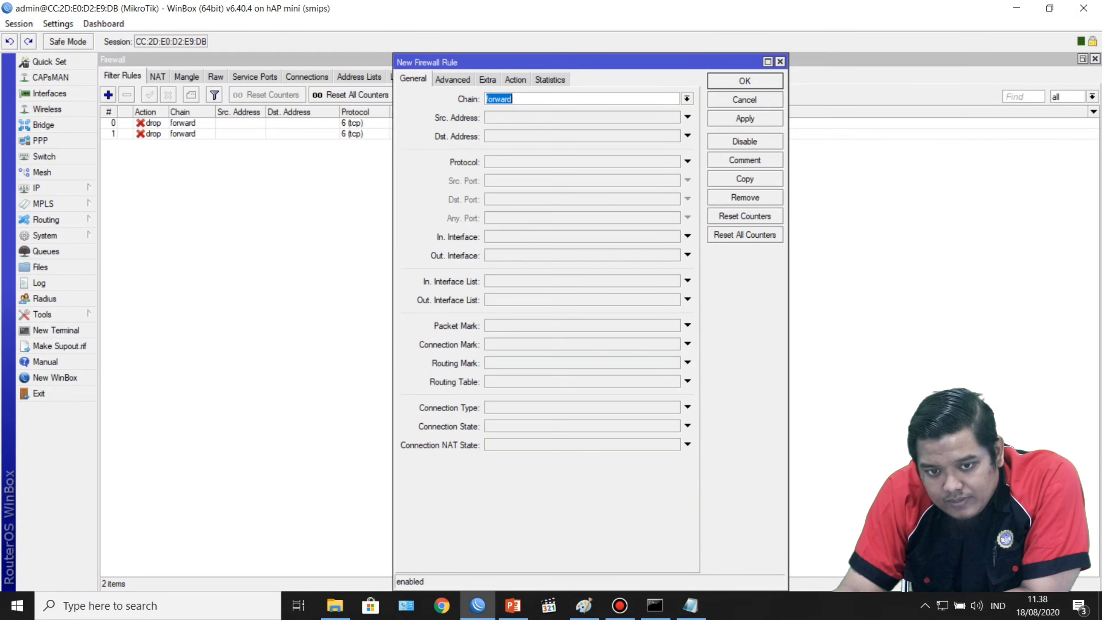
left_click(547, 99)
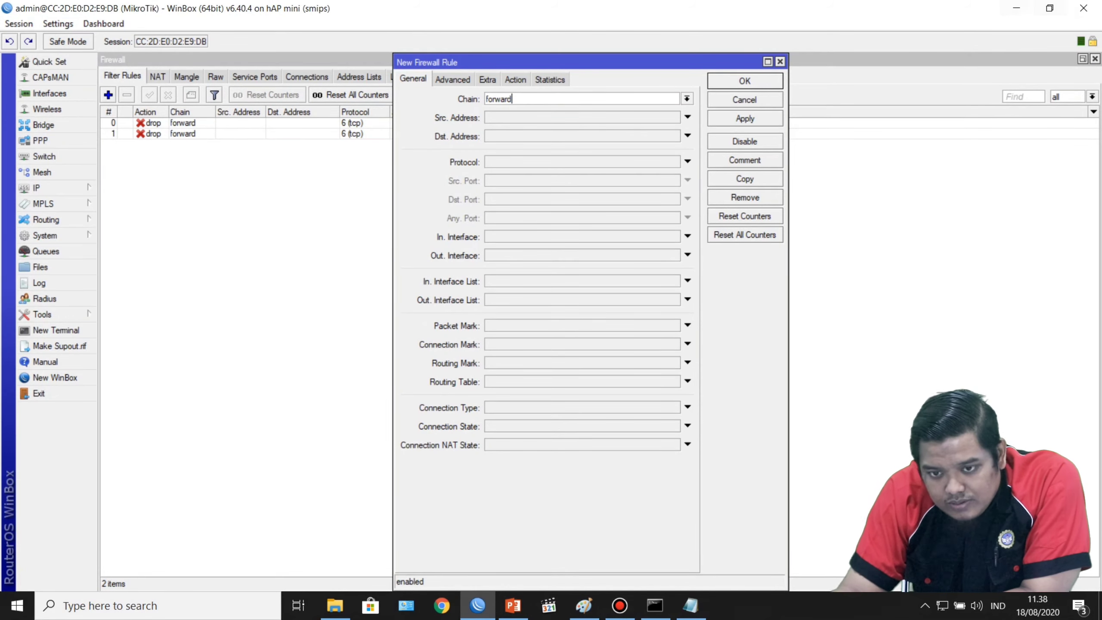
left_click(687, 161)
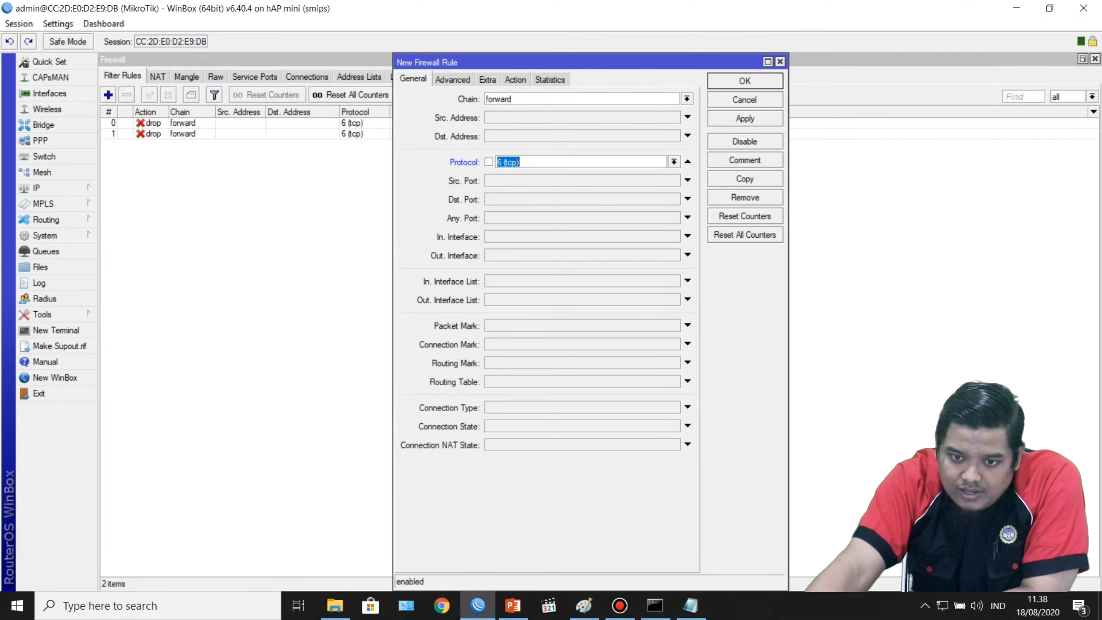
Step: Set the rule's destination ports to 443,80 and its incoming interface to ether2
left_click(687, 199)
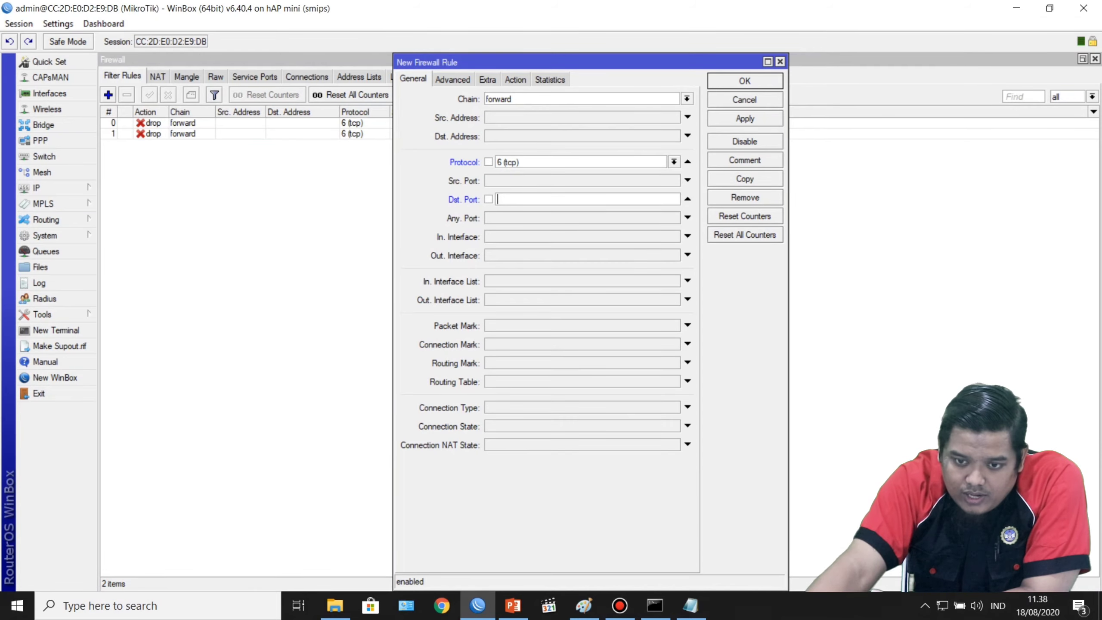
type("44")
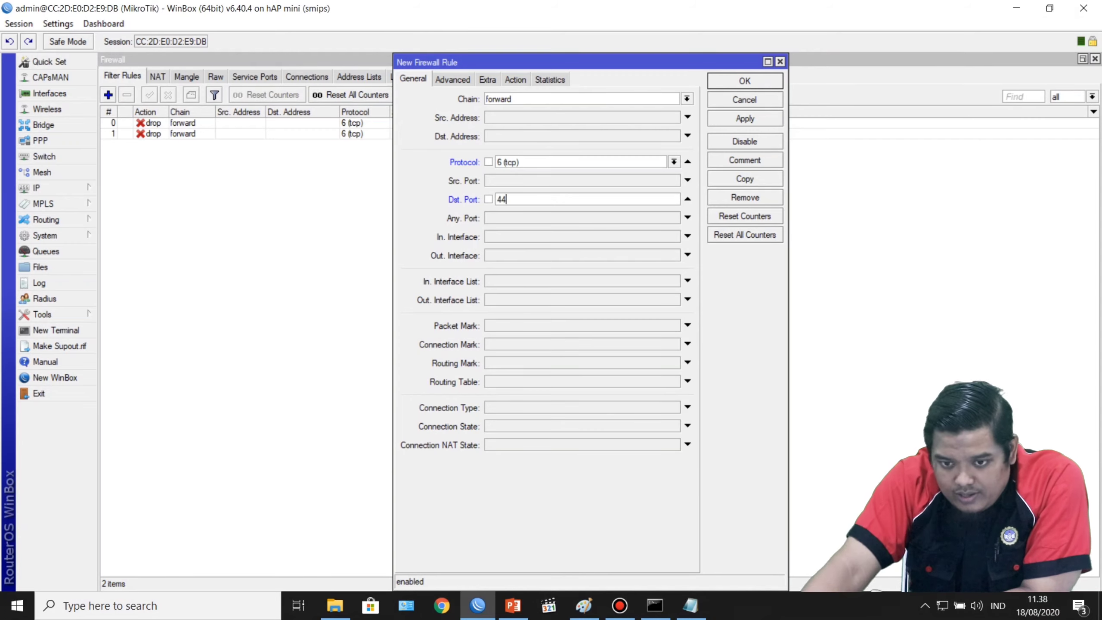
type("3,")
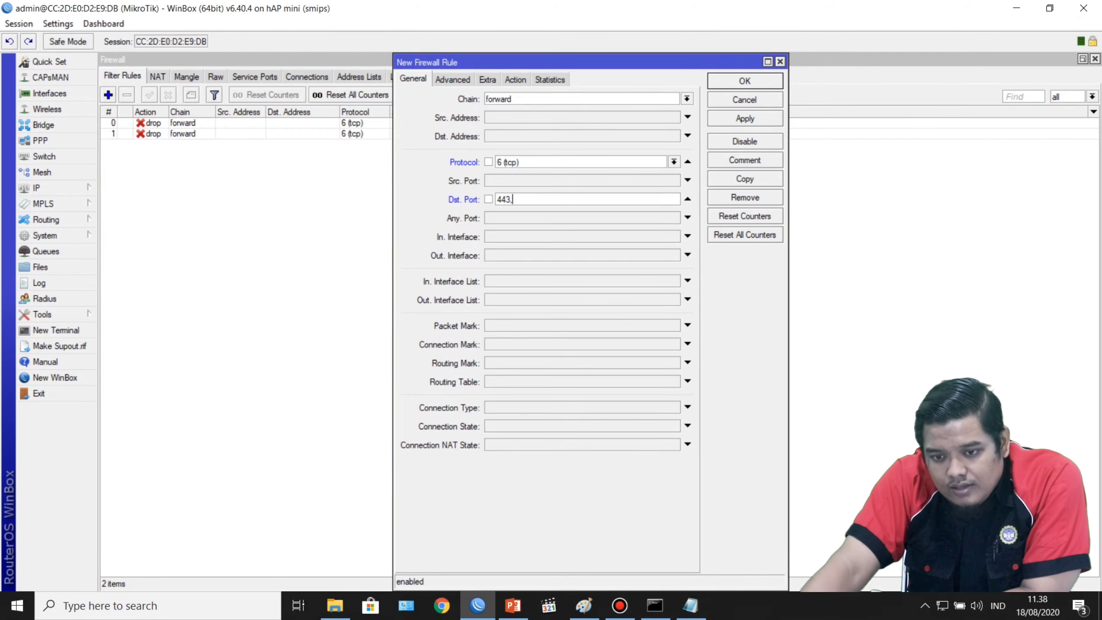
type("80")
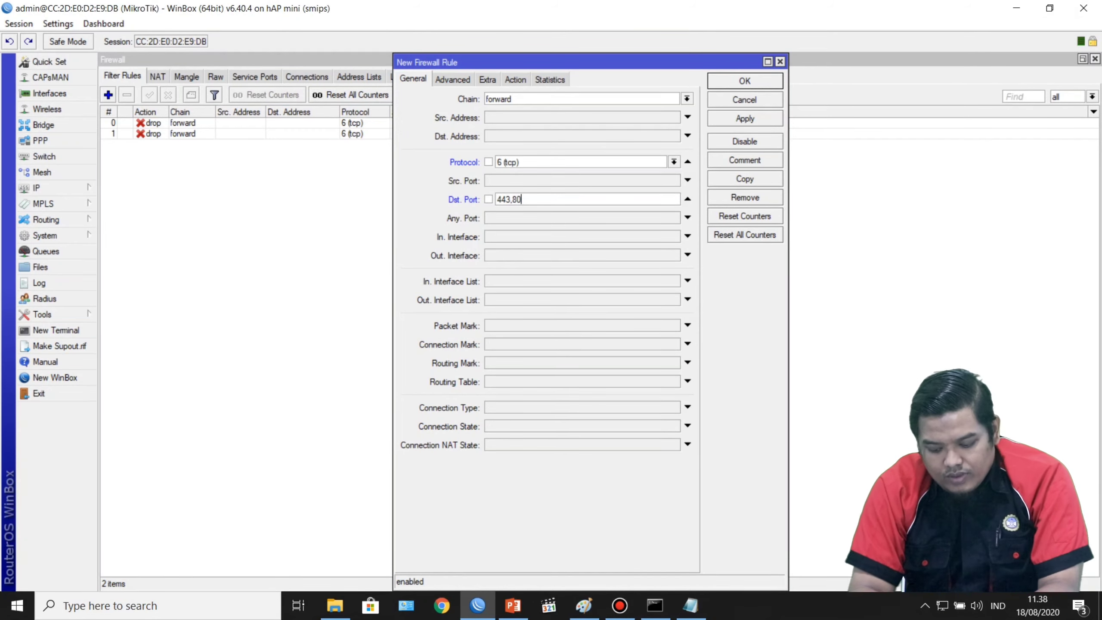
left_click(582, 237)
left_click(674, 237)
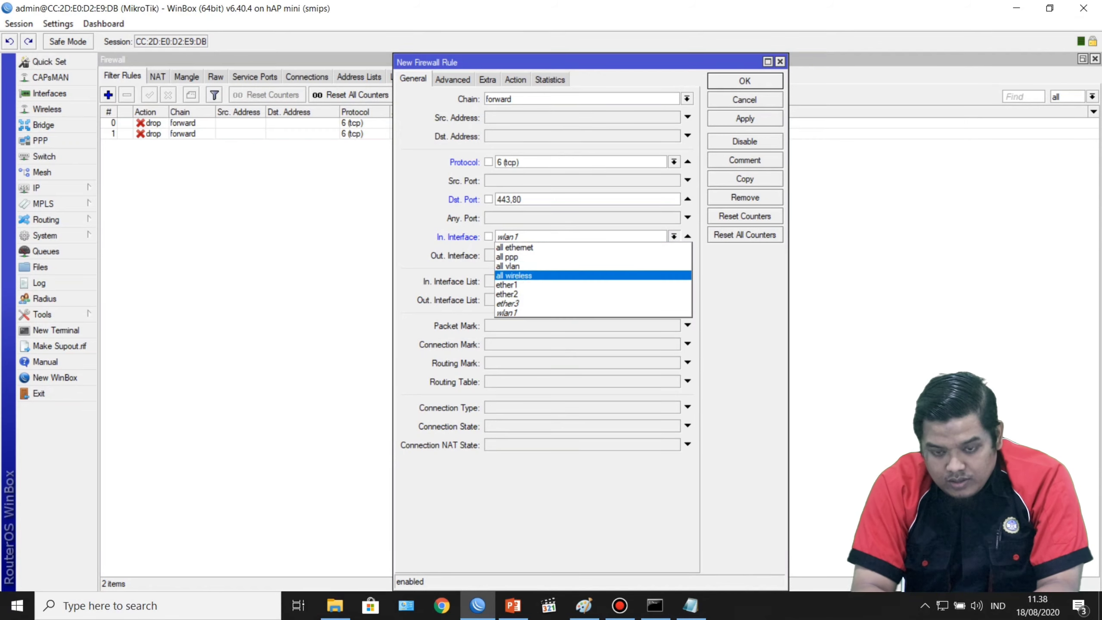
key("Return")
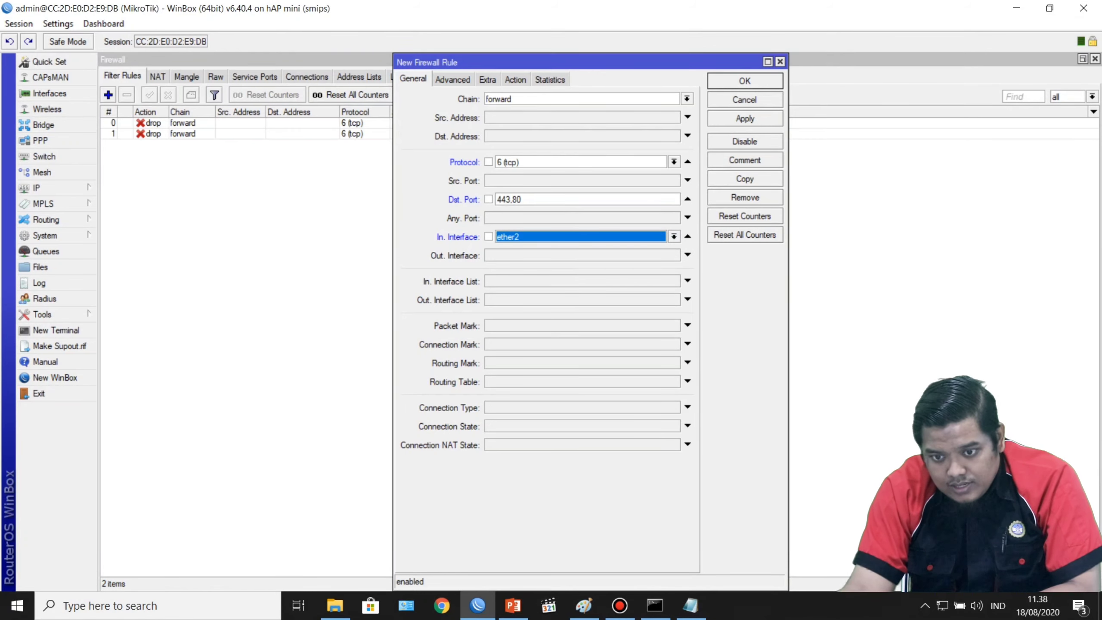
Step: Match the rule to the Layer 7 protocol tw
left_click(452, 79)
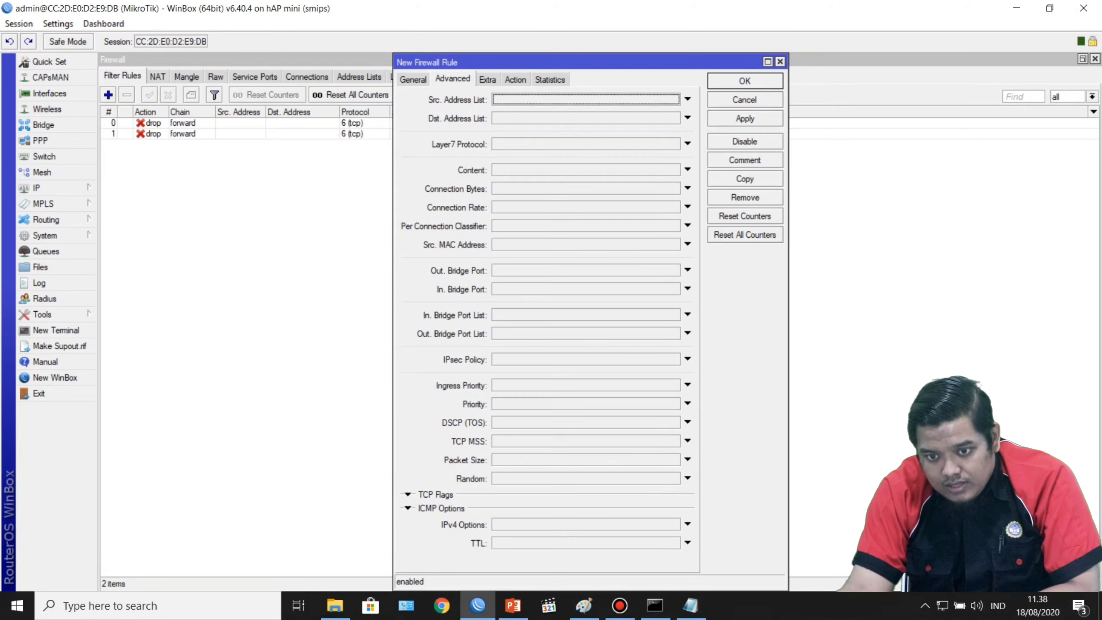
left_click(687, 143)
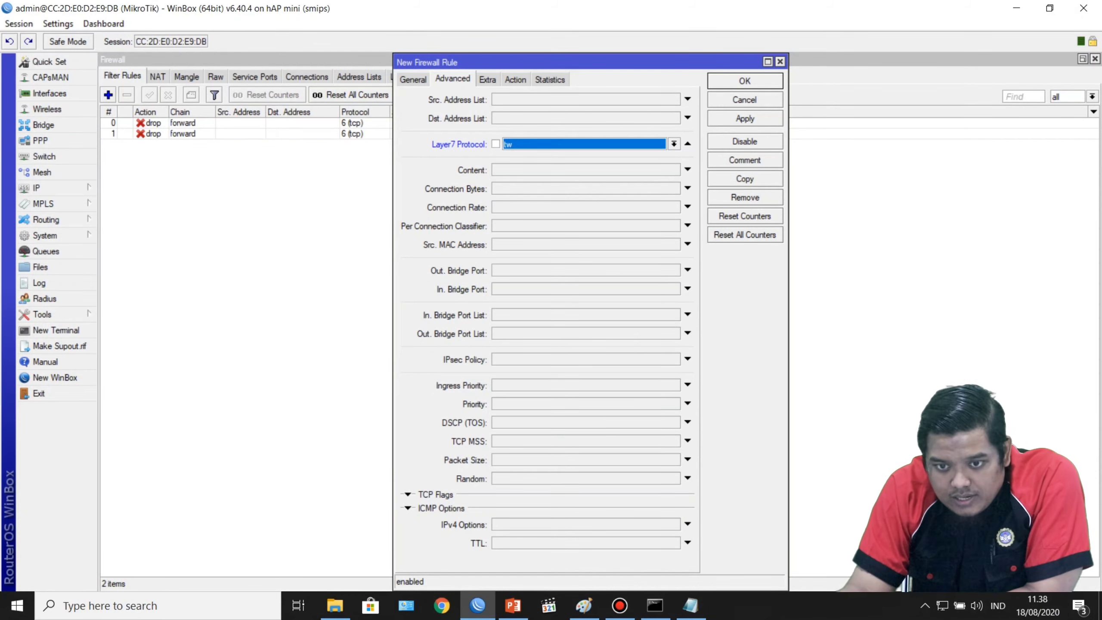
left_click(674, 144)
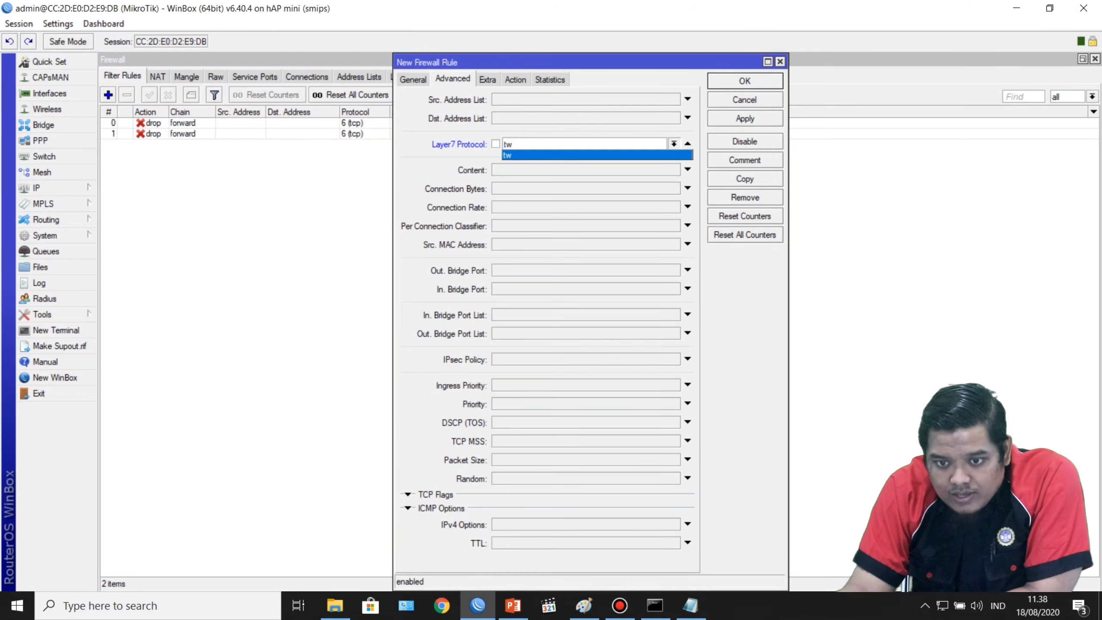
left_click(597, 155)
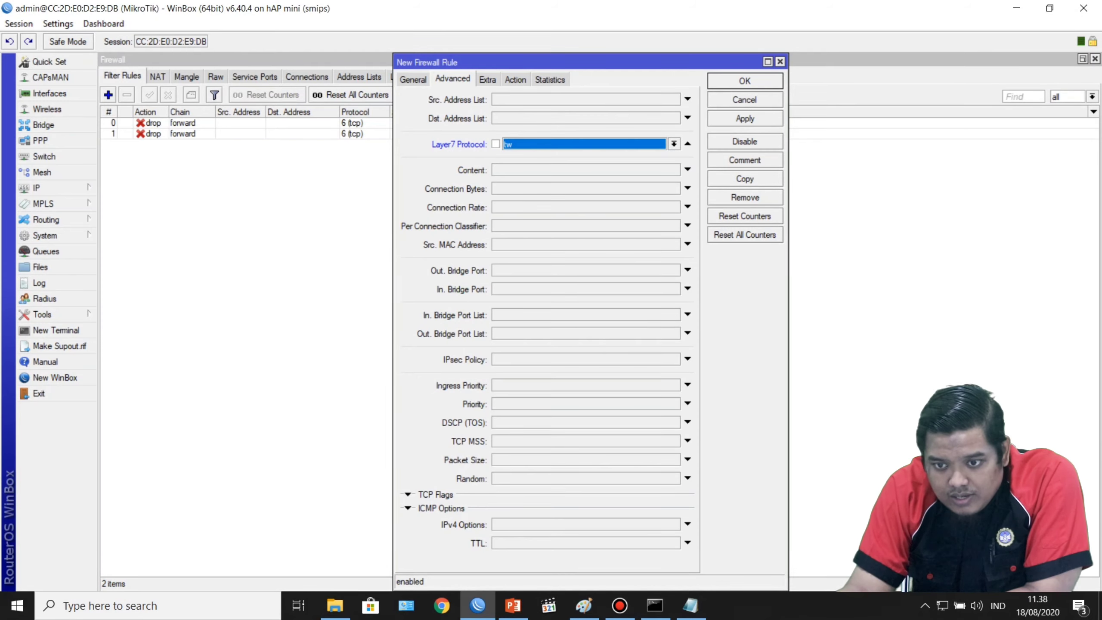
Step: Set the rule's action to drop and save the rule
left_click(516, 79)
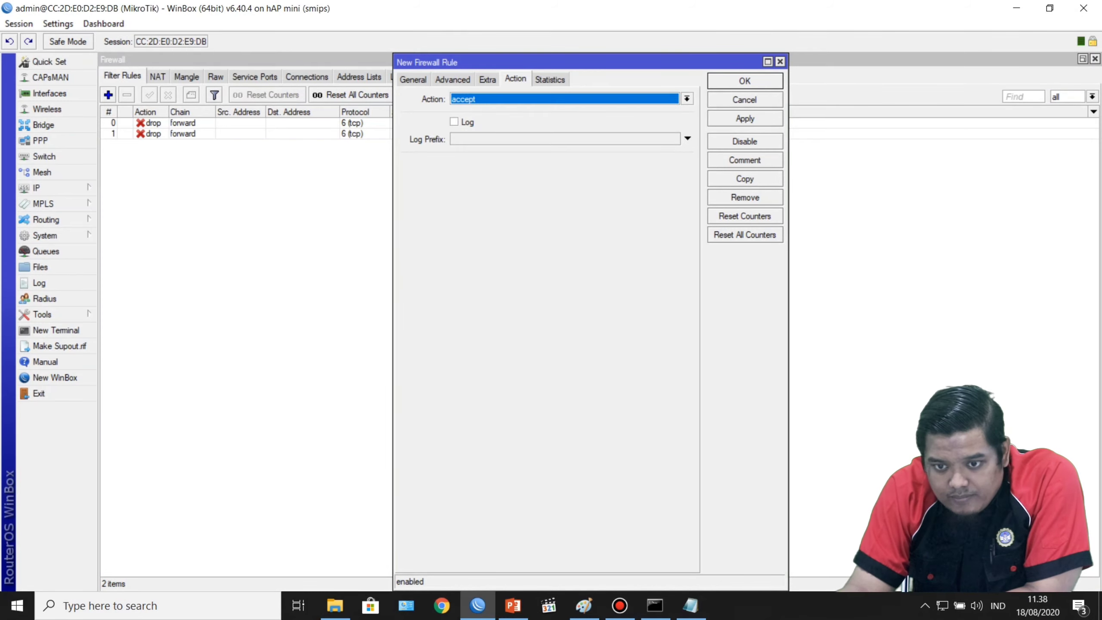
left_click(686, 99)
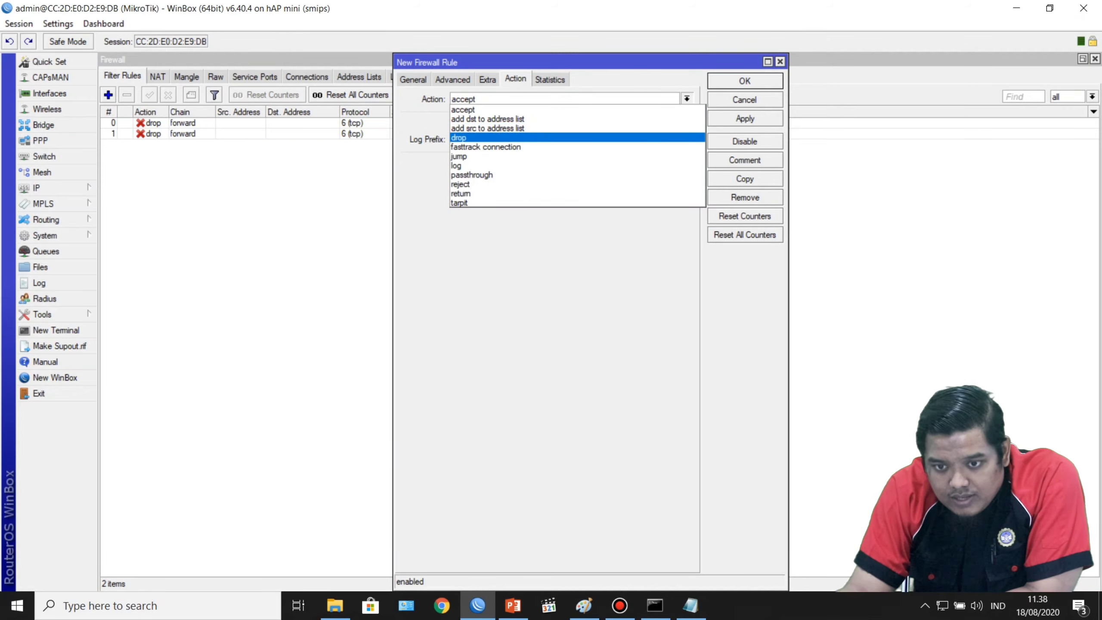
left_click(577, 138)
left_click(745, 119)
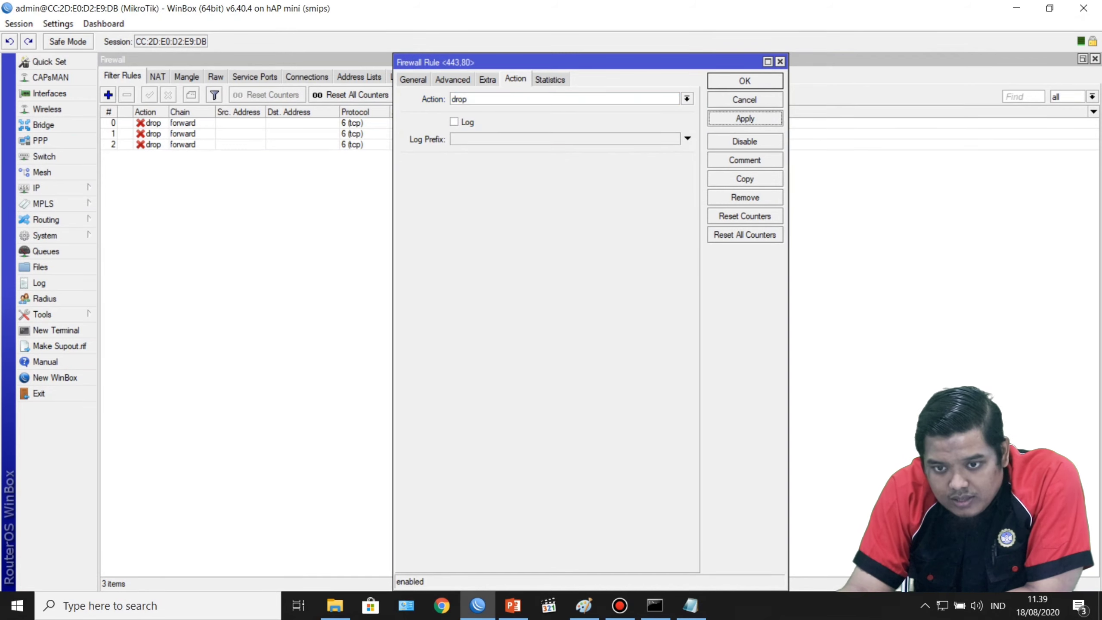
left_click(745, 80)
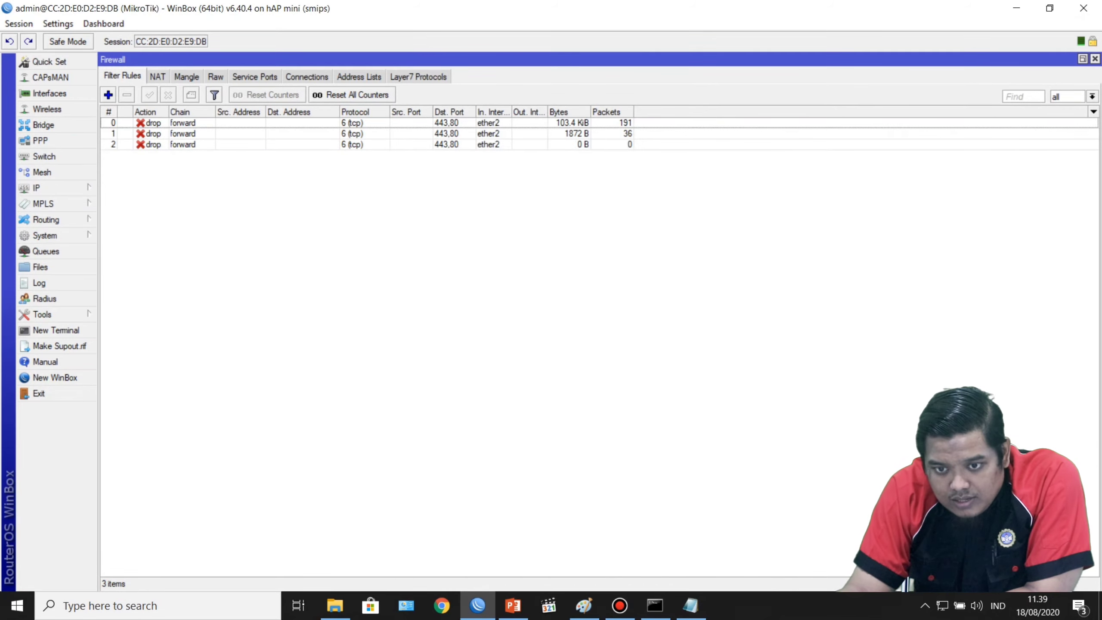
Step: Switch to Chrome, load twitter.com in a new tab to test the block, and close the original tab
left_click(1016, 7)
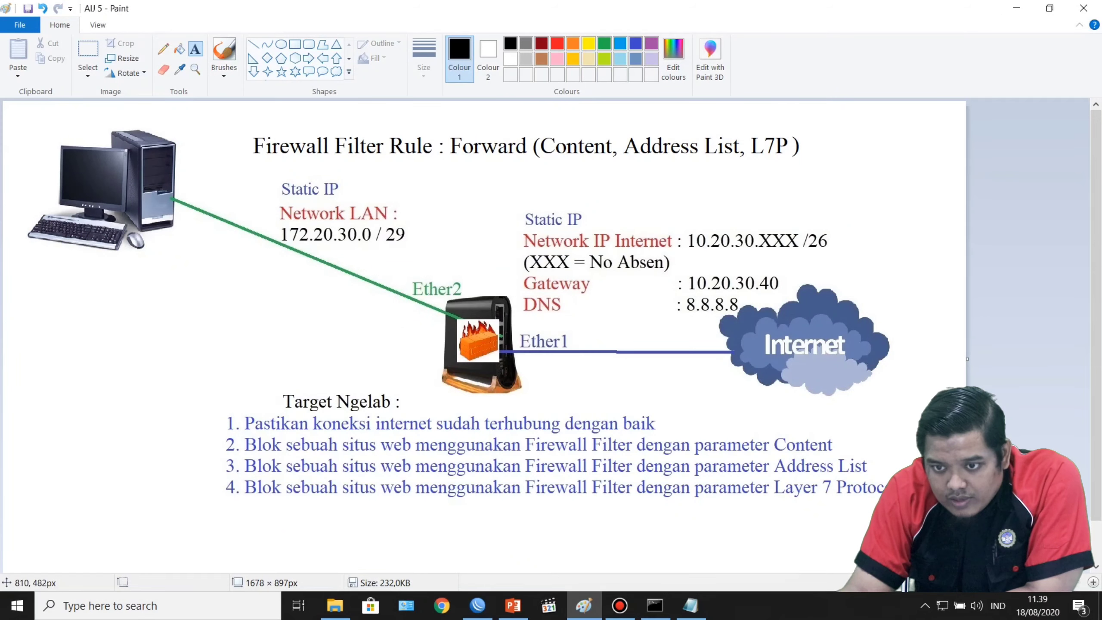
left_click(441, 606)
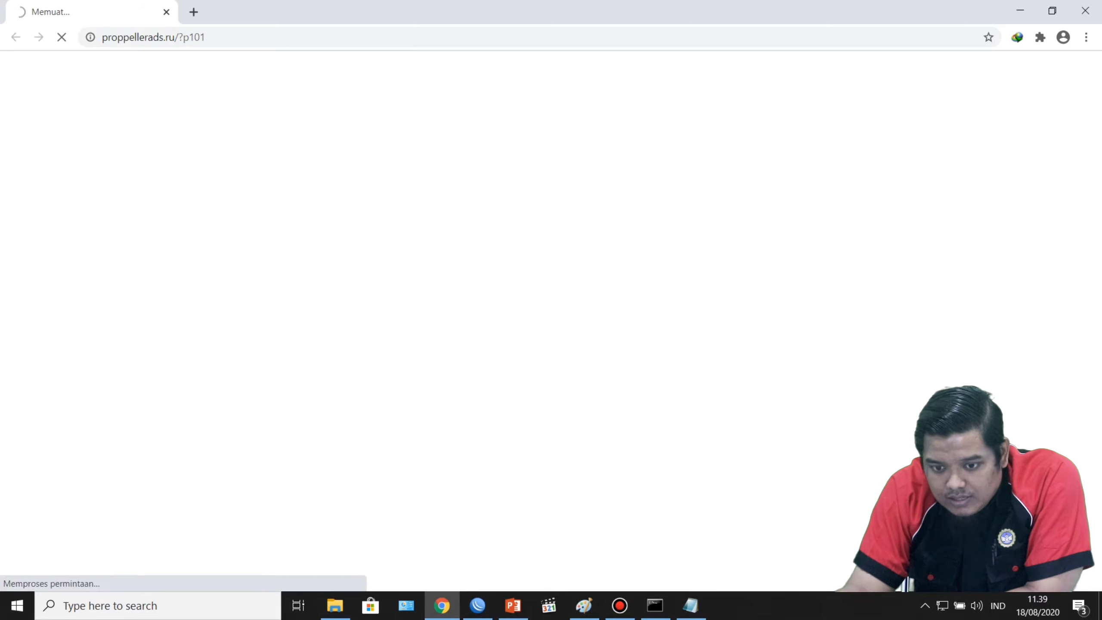
left_click(194, 12)
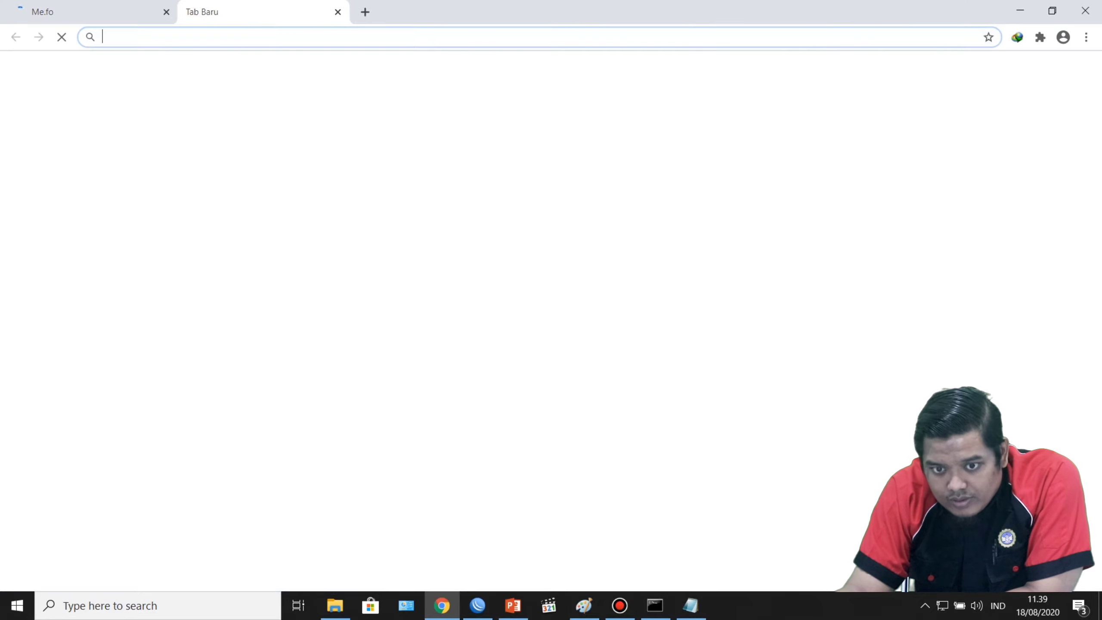
type("t")
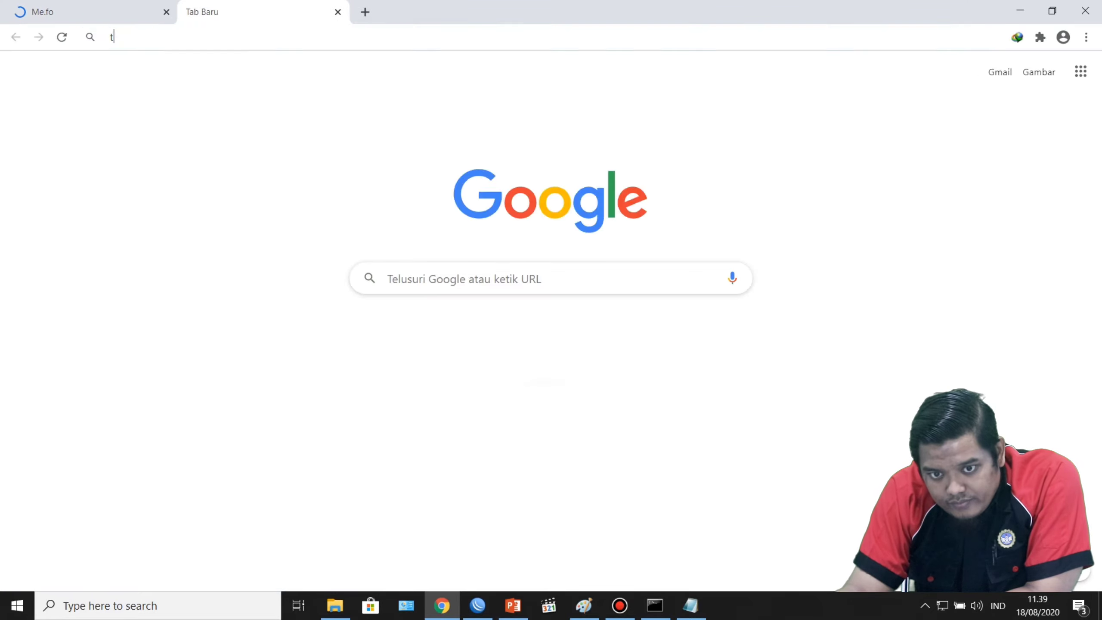
type("wi")
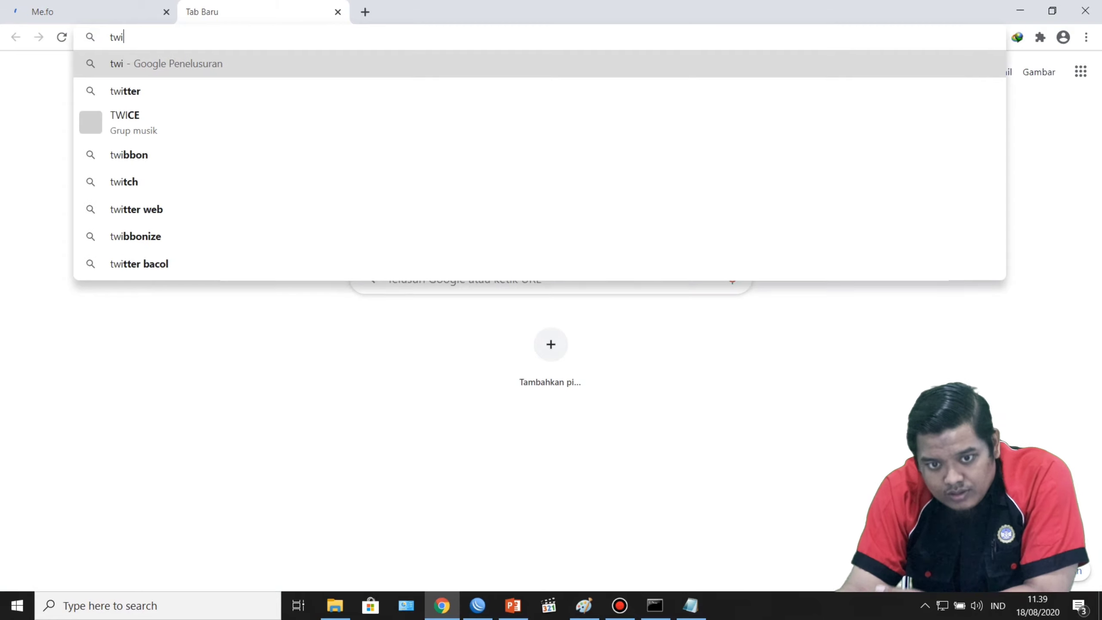
type("tter.com")
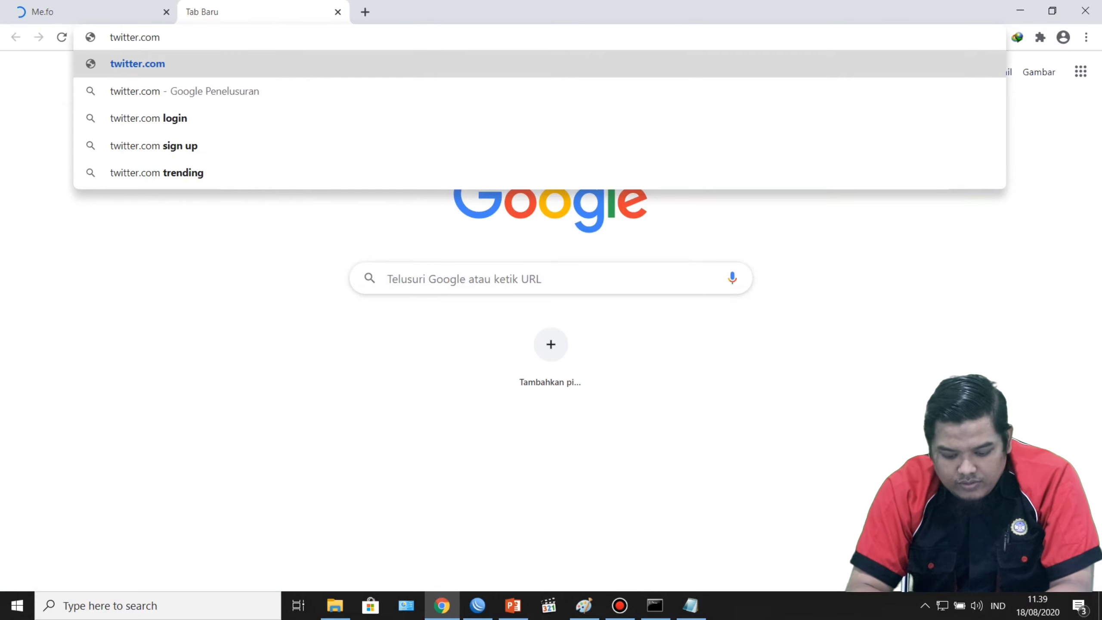
key("Return")
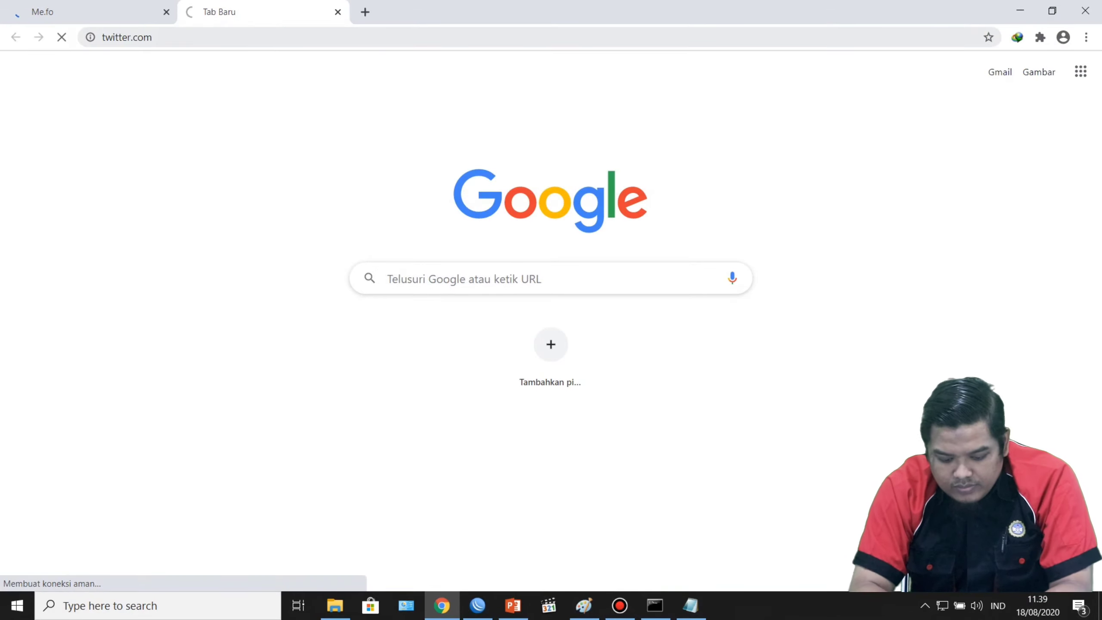
left_click(166, 12)
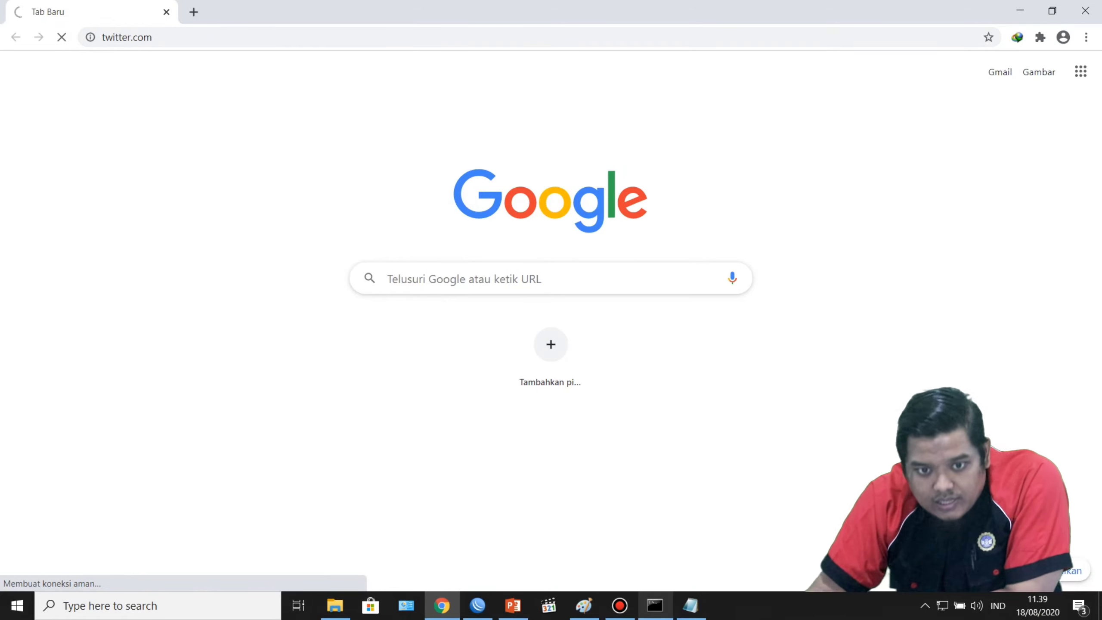
Step: Switch to the Command Prompt and ping twitter.com to test the connection
left_click(655, 605)
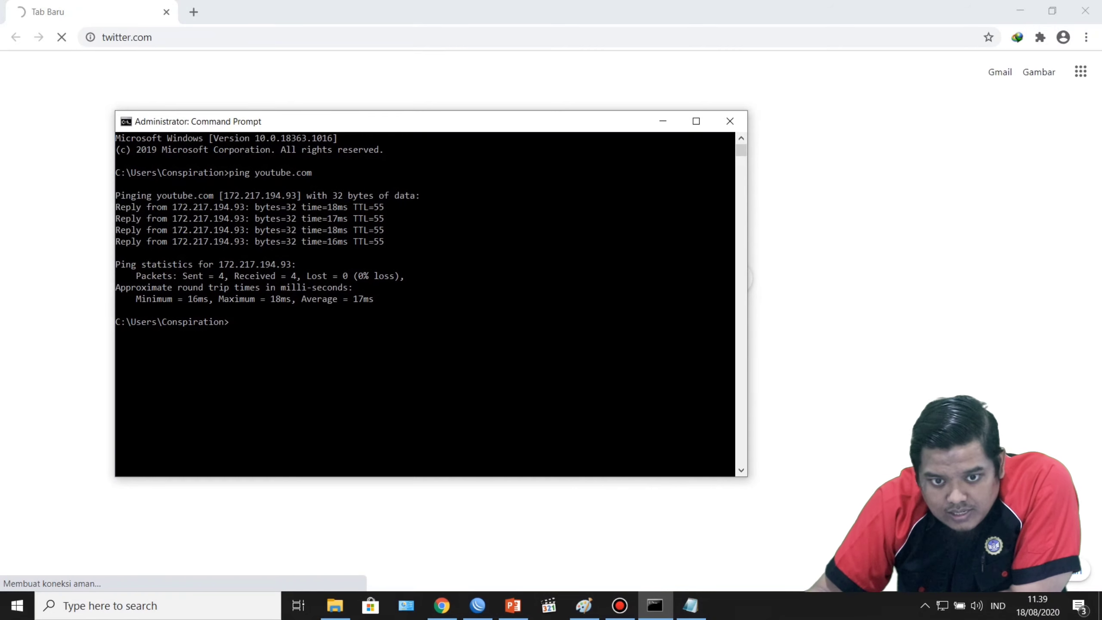
left_click_drag(427, 124, 572, 90)
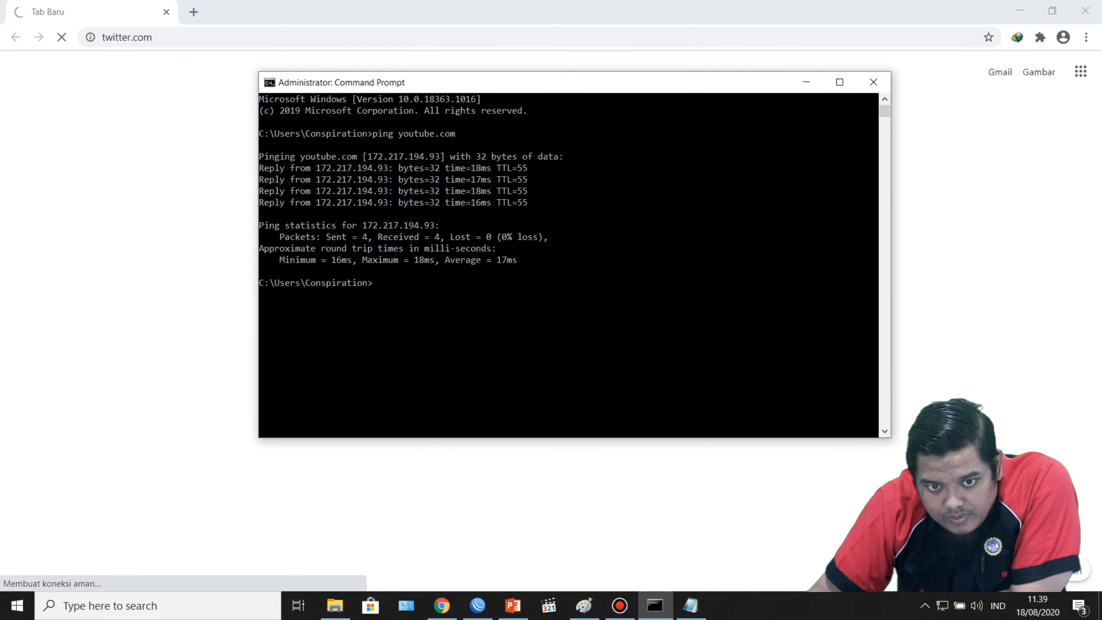
type("ping t")
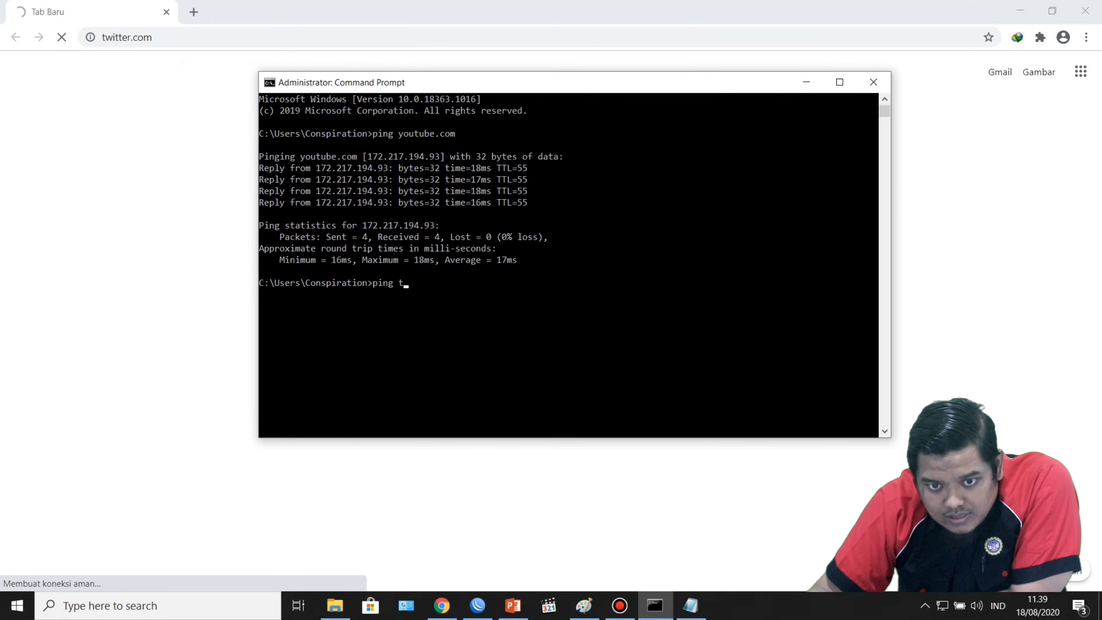
type("wit")
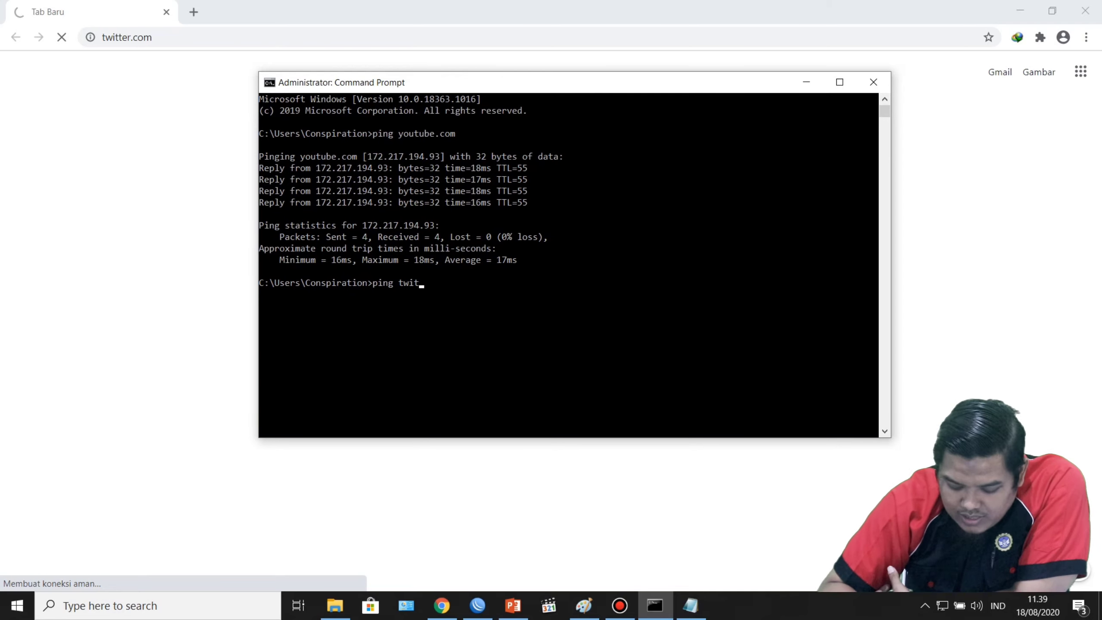
type("ter.com")
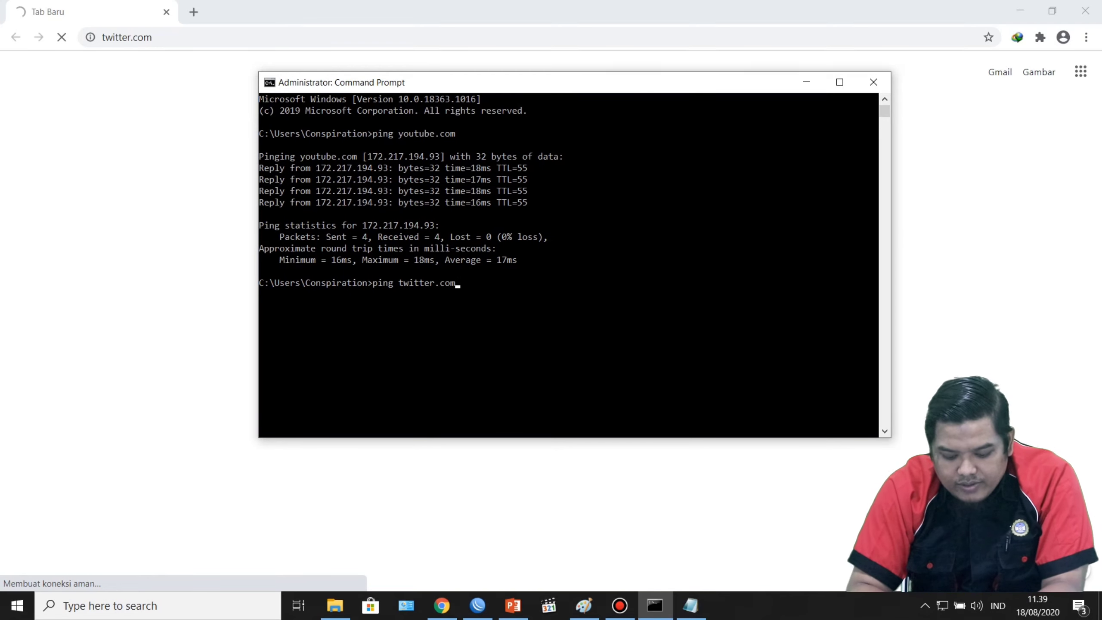
key("Return")
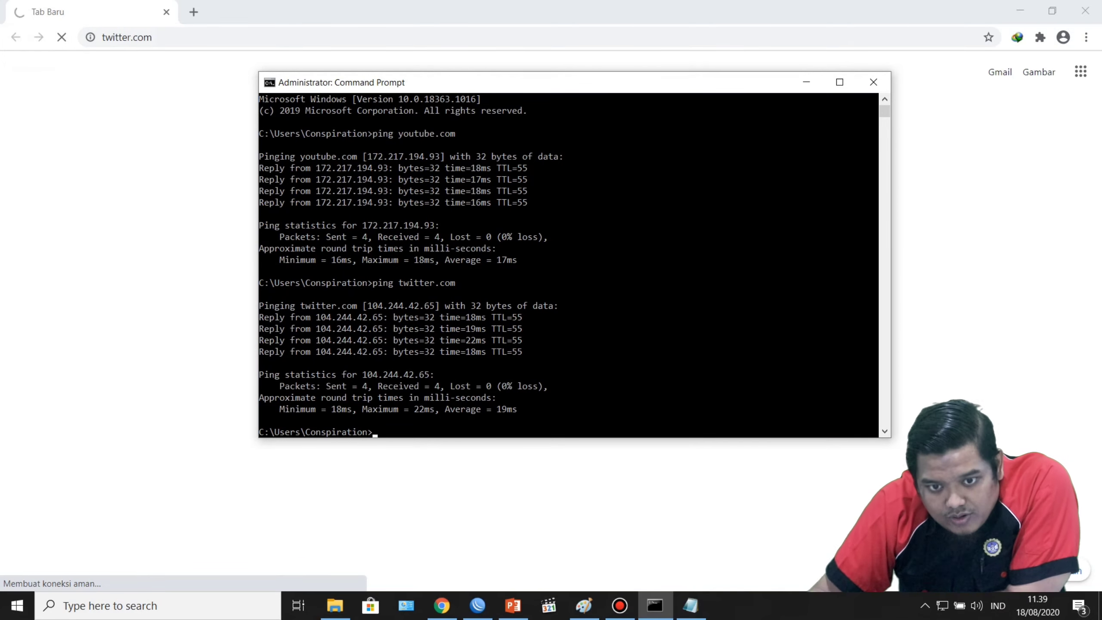
Step: Run the twitter.com ping a second time and minimize the Command Prompt window
left_click_drag(436, 87, 436, 144)
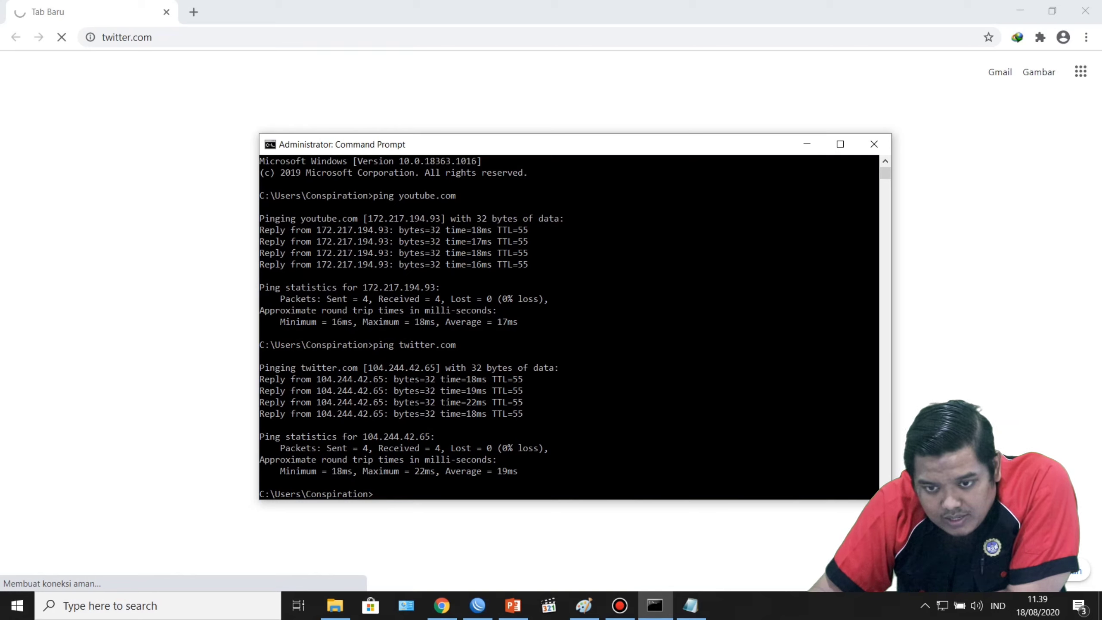
key("Up")
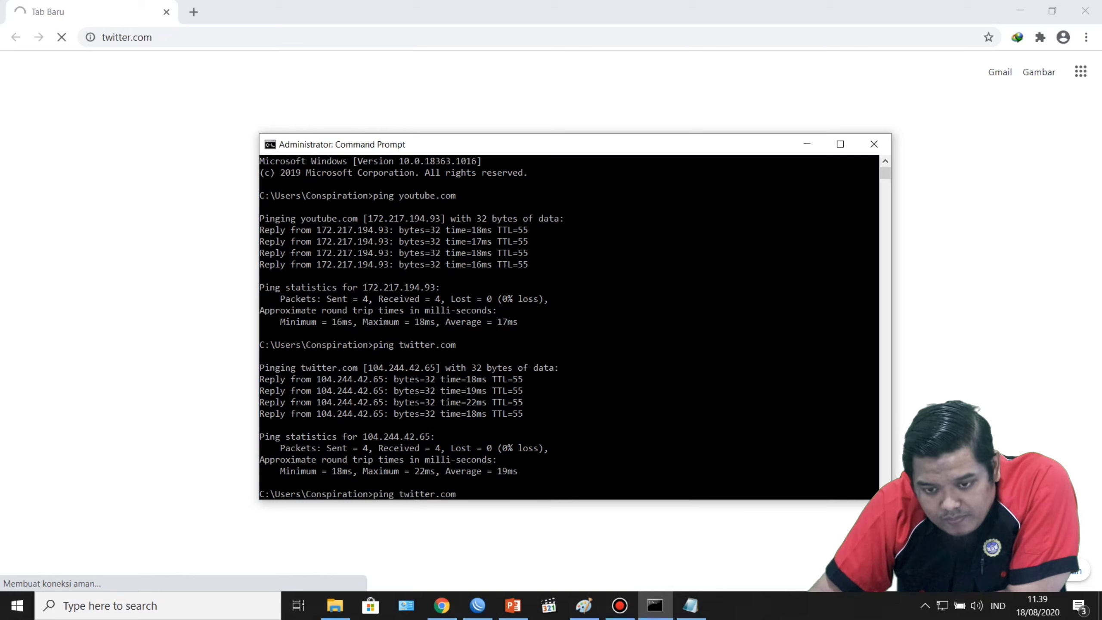
key("Return")
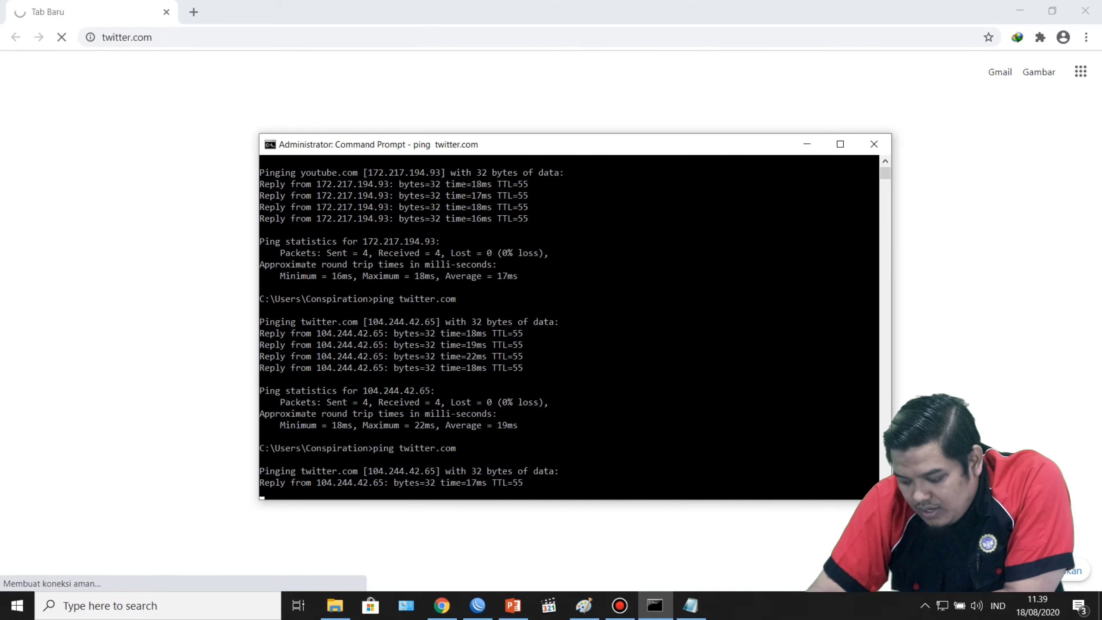
left_click(807, 144)
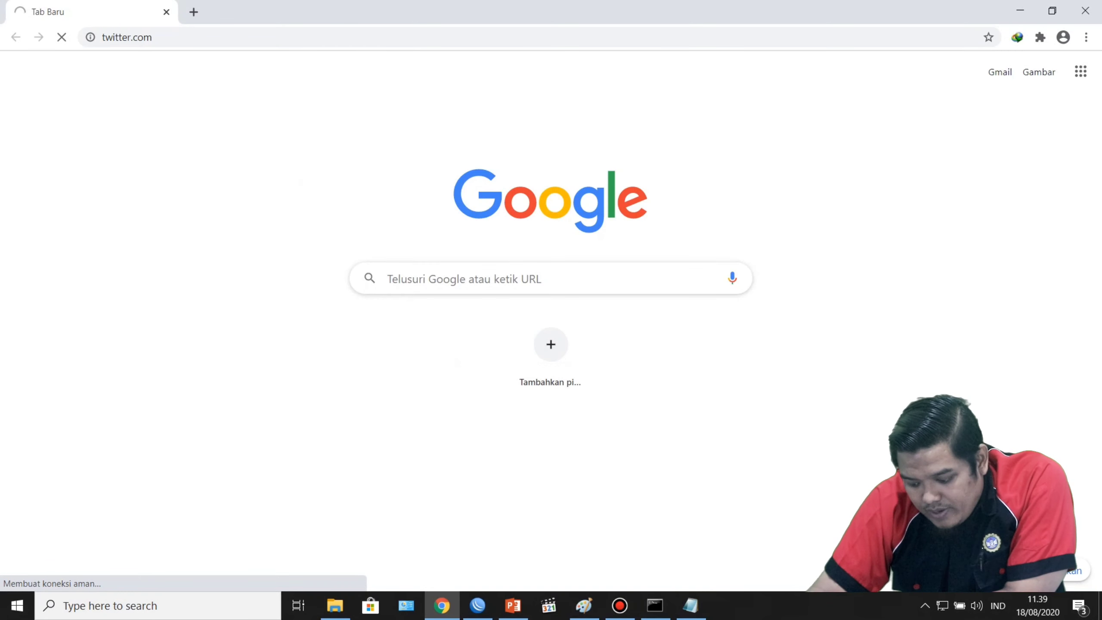
Step: Switch to WinBox, review the action and general settings of filter rule 2, and return to the twitter.com page in Chrome
left_click(478, 604)
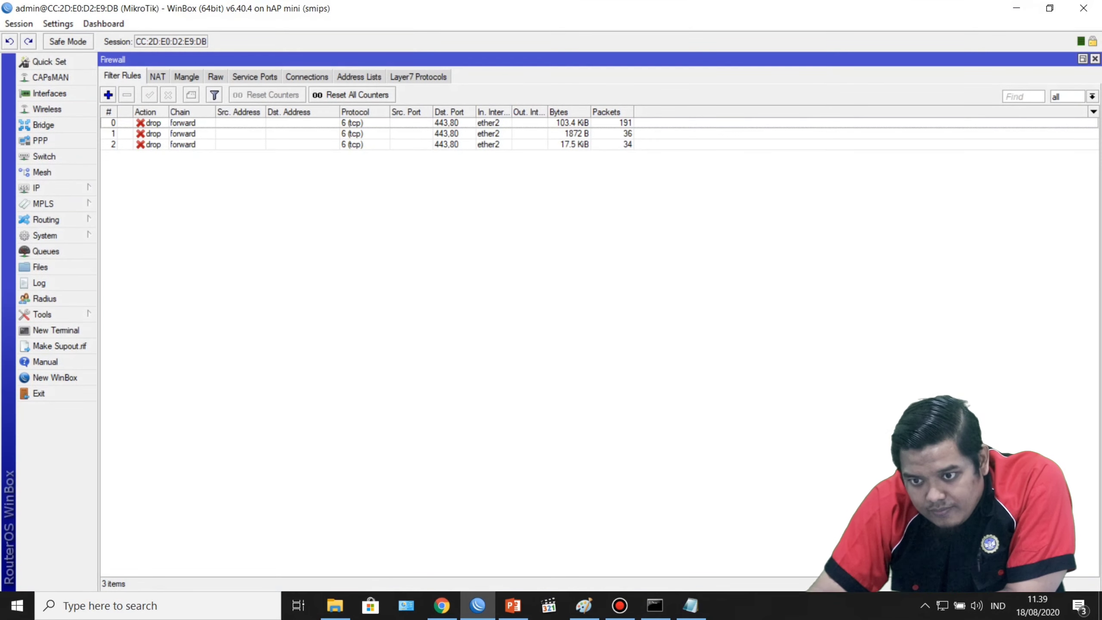
double_click(447, 145)
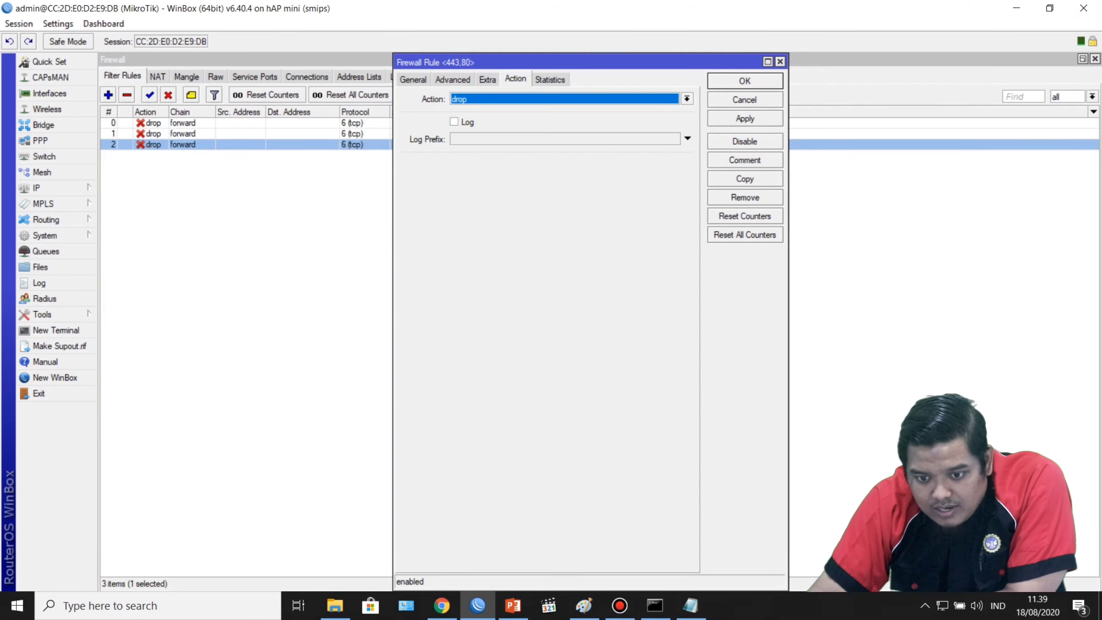
left_click(413, 79)
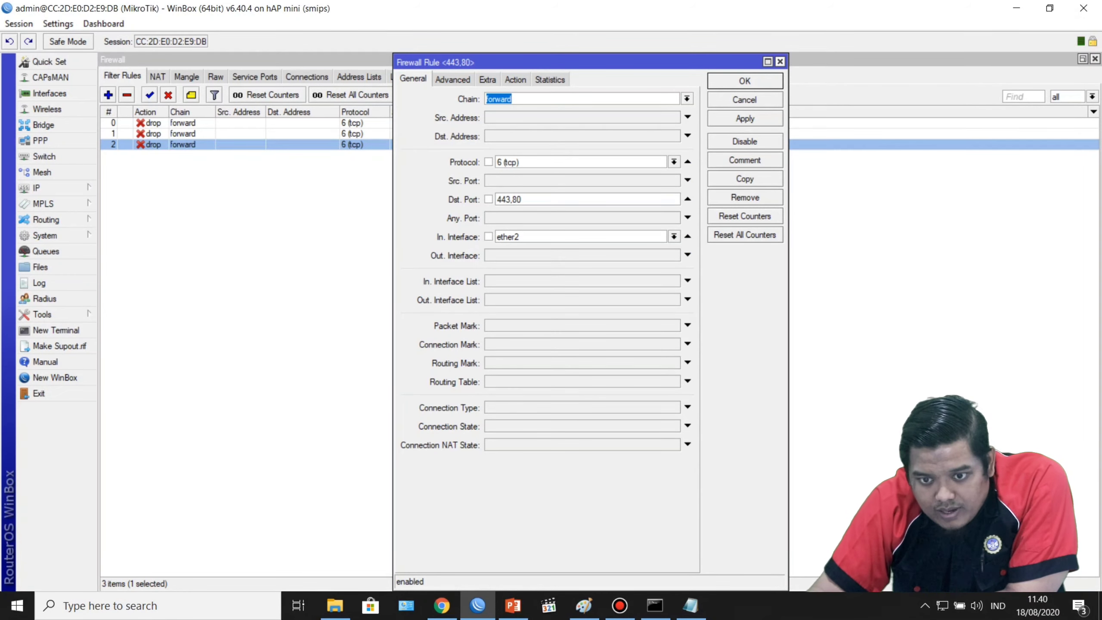
left_click(745, 81)
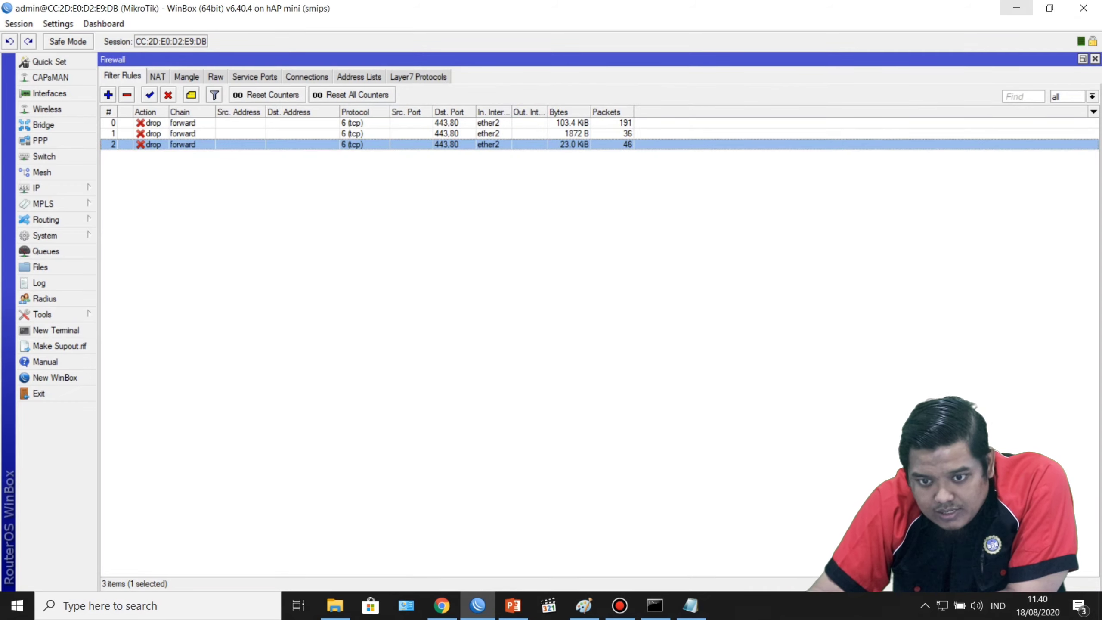
left_click(1016, 8)
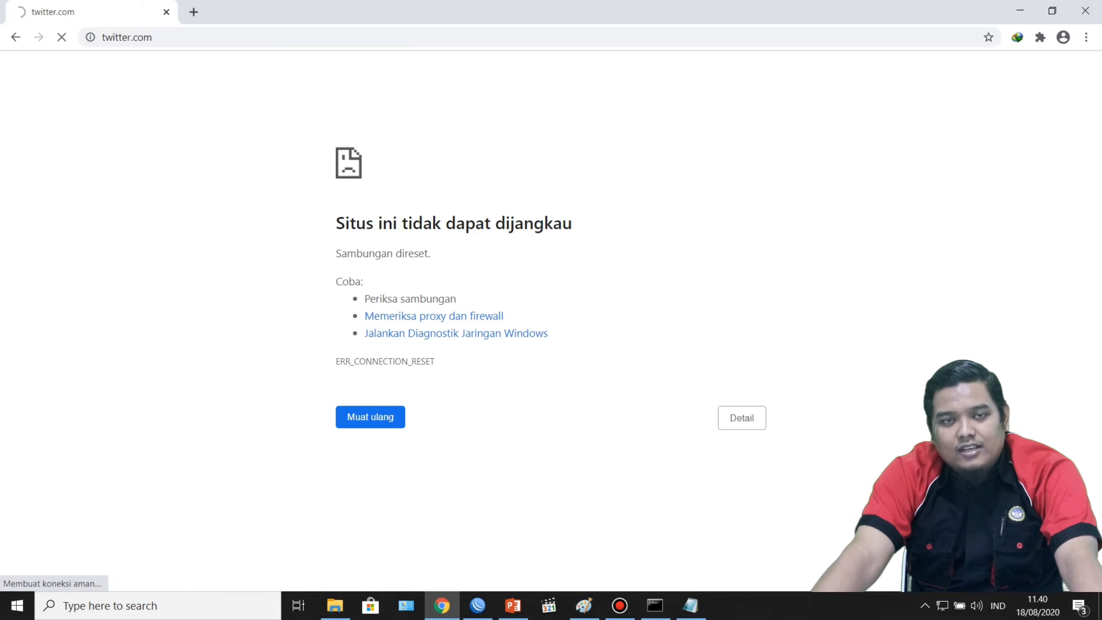
left_click(619, 605)
right_click(620, 605)
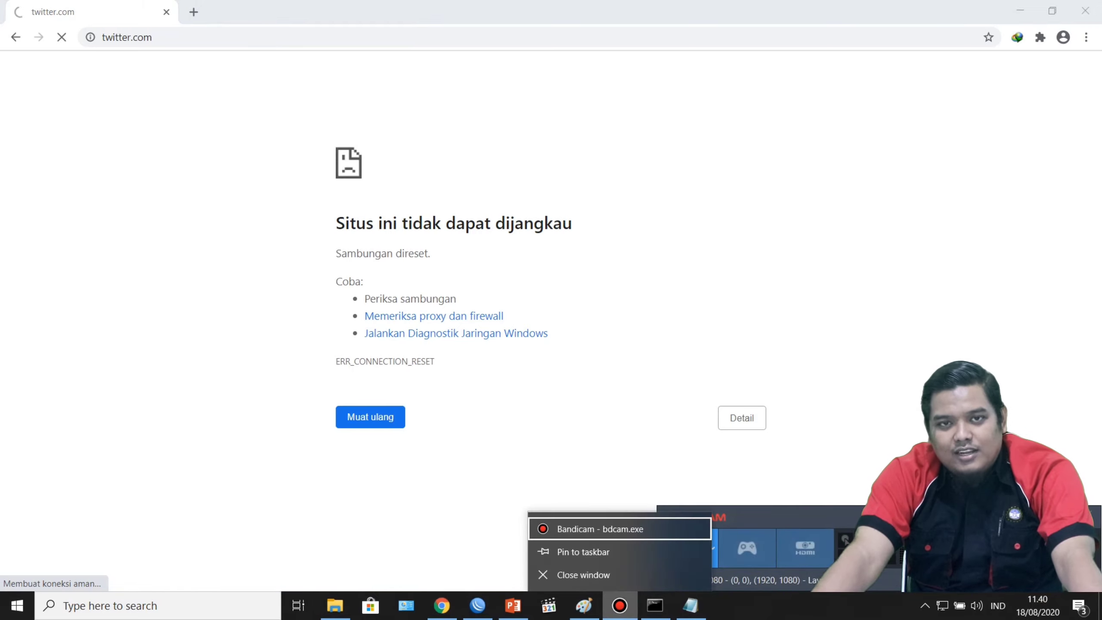